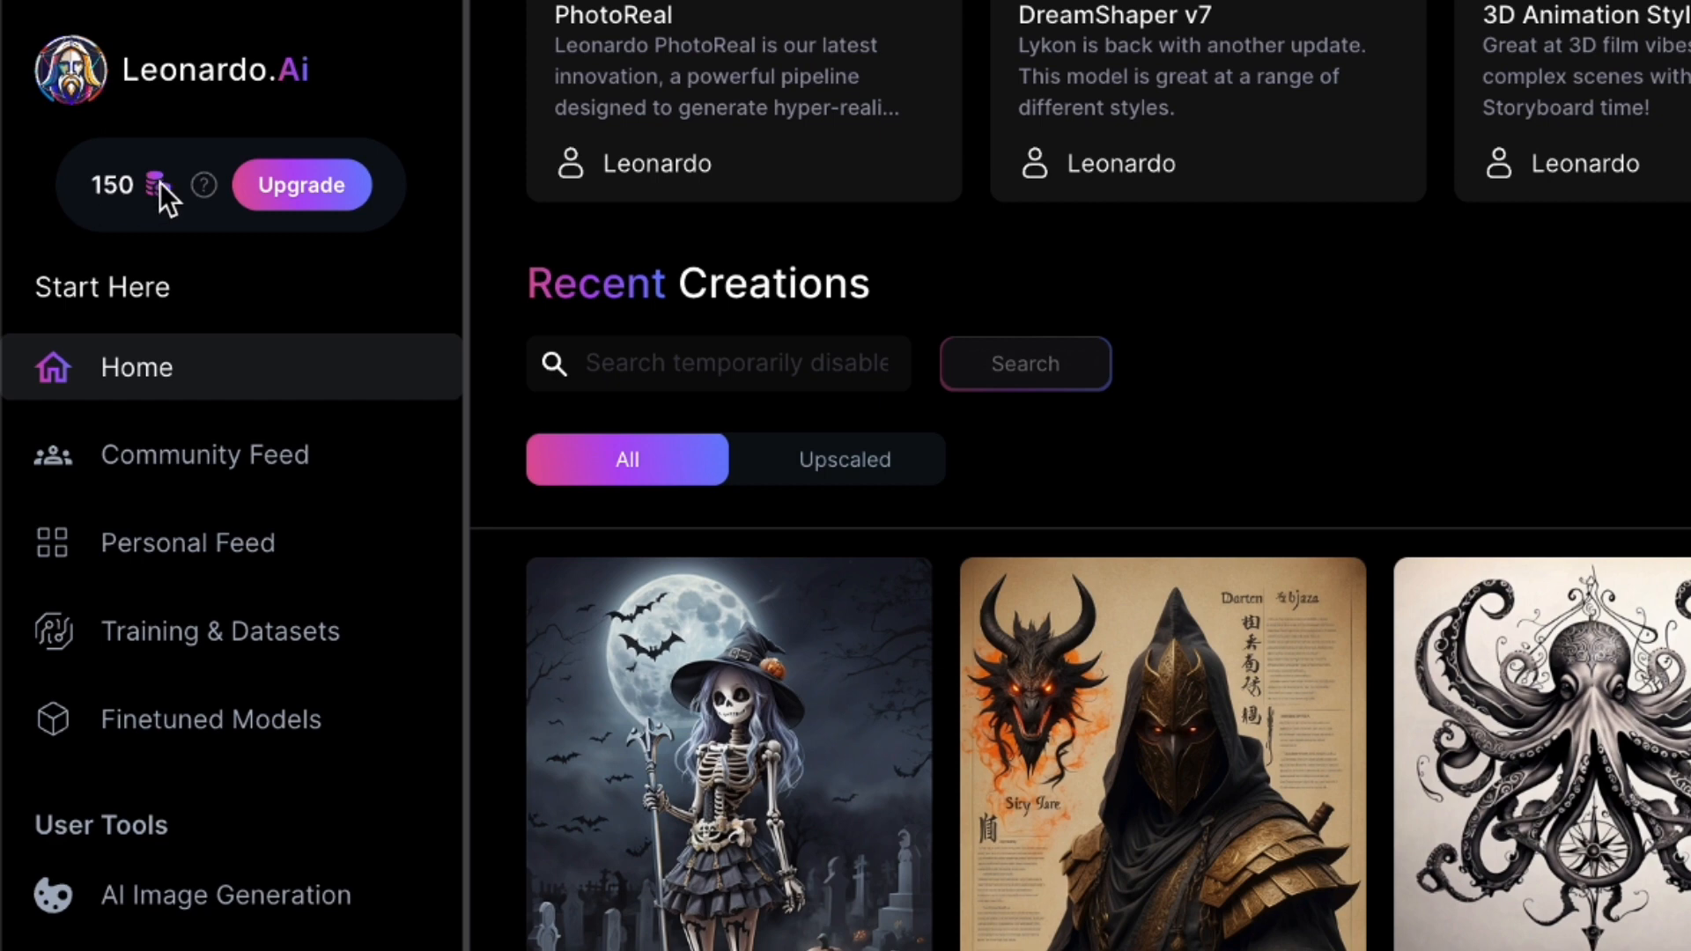
{"action": "left_click_drag", "start_coordinate": [87, 183], "coordinate": [194, 180]}
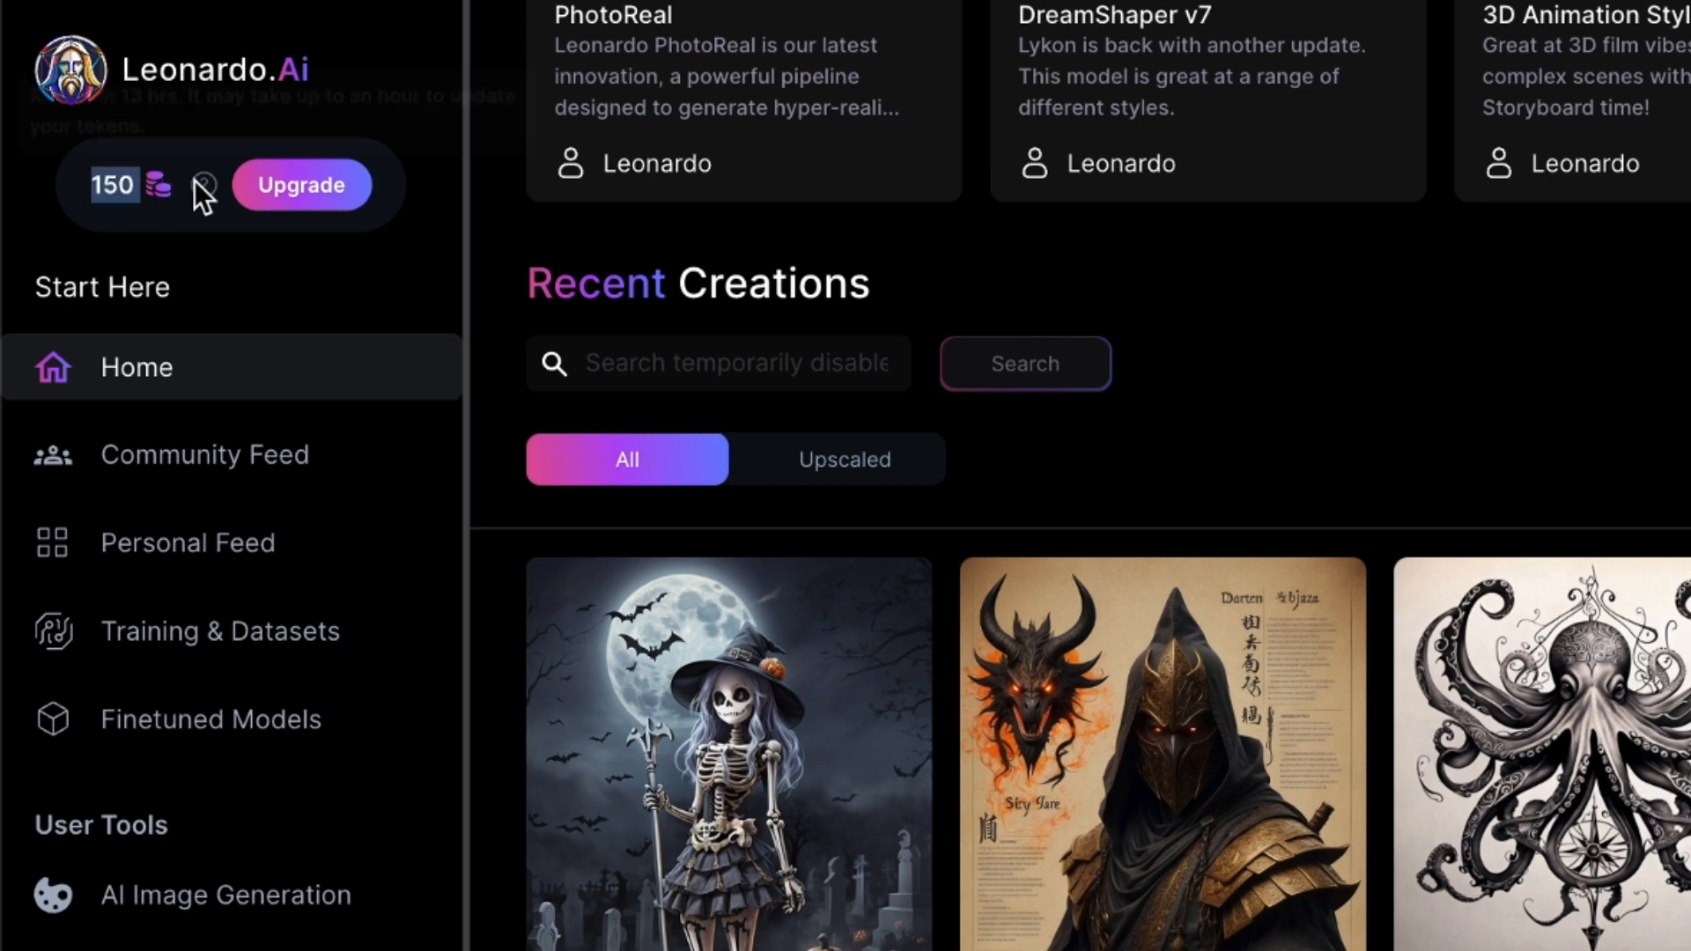
{"action": "left_click", "coordinate": [213, 270]}
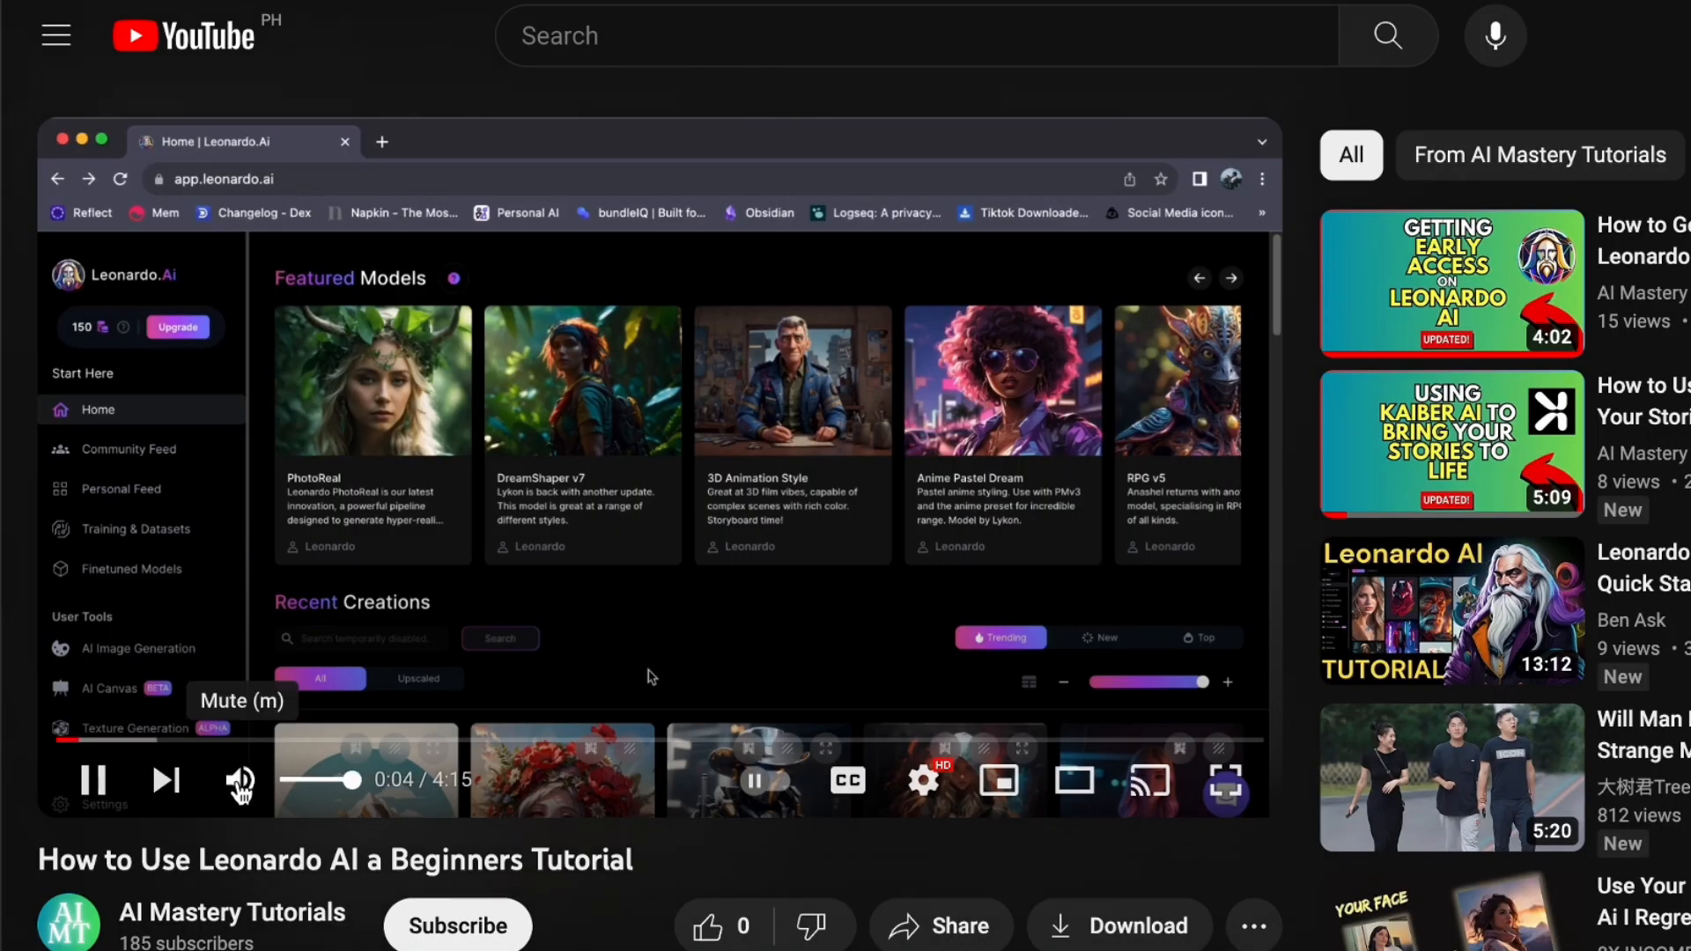
Switch to the YouTube video "How to Use Leonardo AI a Beginners Tutorial", mute it and highlight its title
{"action": "left_click", "coordinate": [240, 781]}
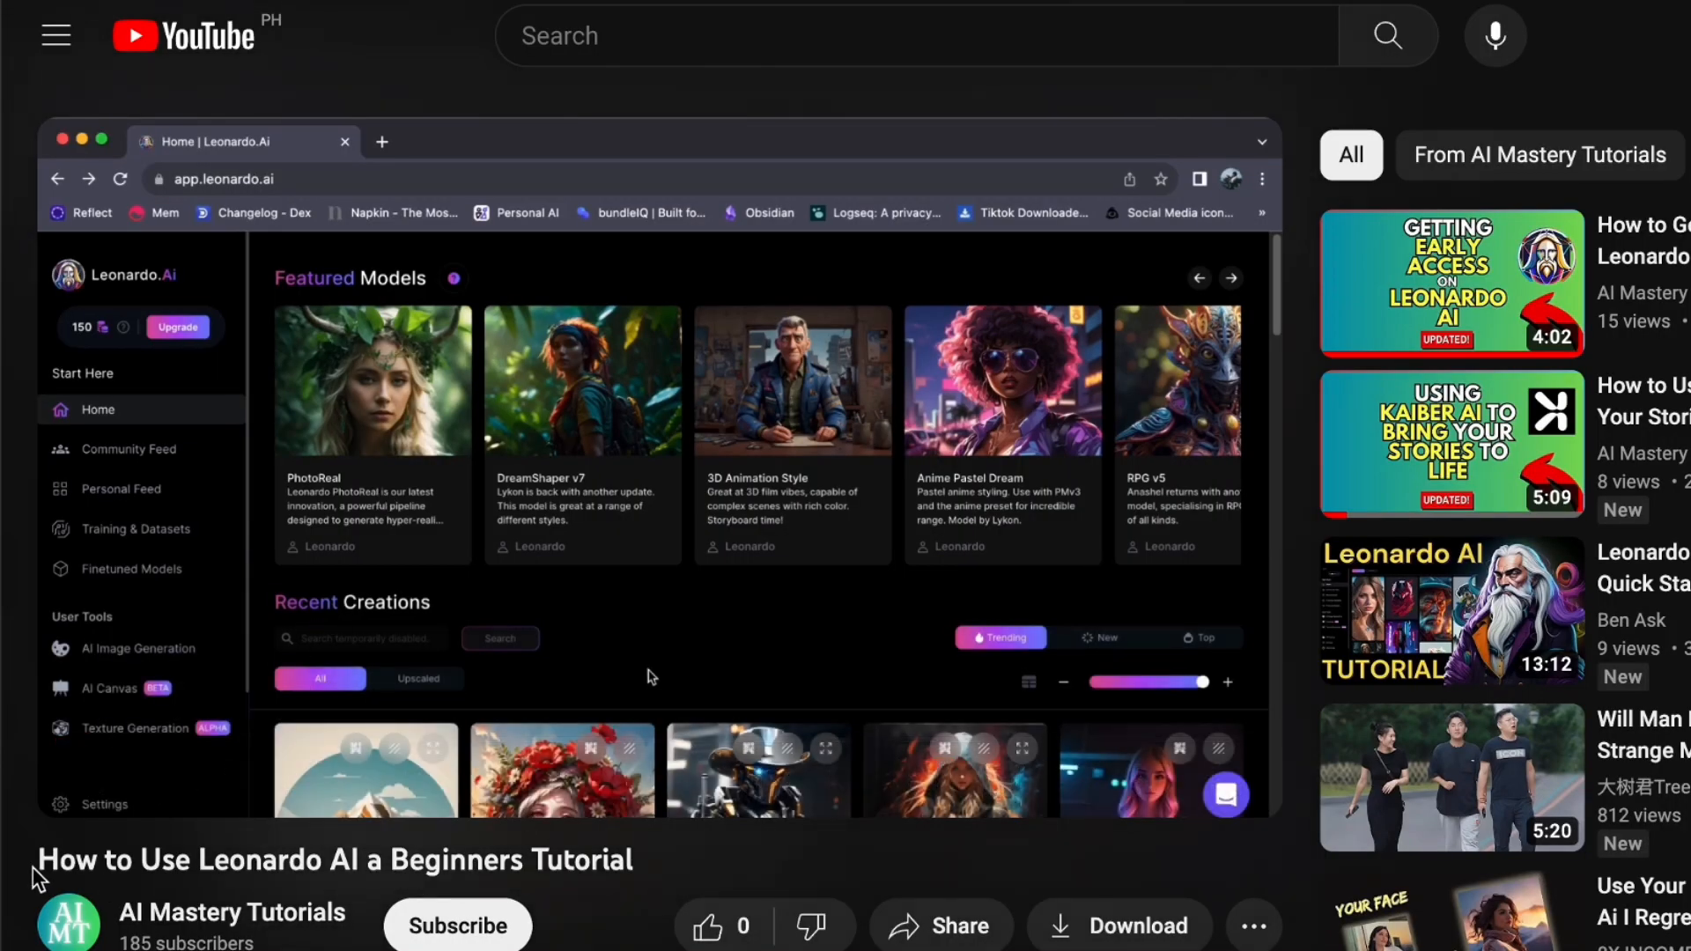
{"action": "left_click_drag", "start_coordinate": [34, 868], "coordinate": [713, 867]}
{"action": "left_click", "coordinate": [673, 861]}
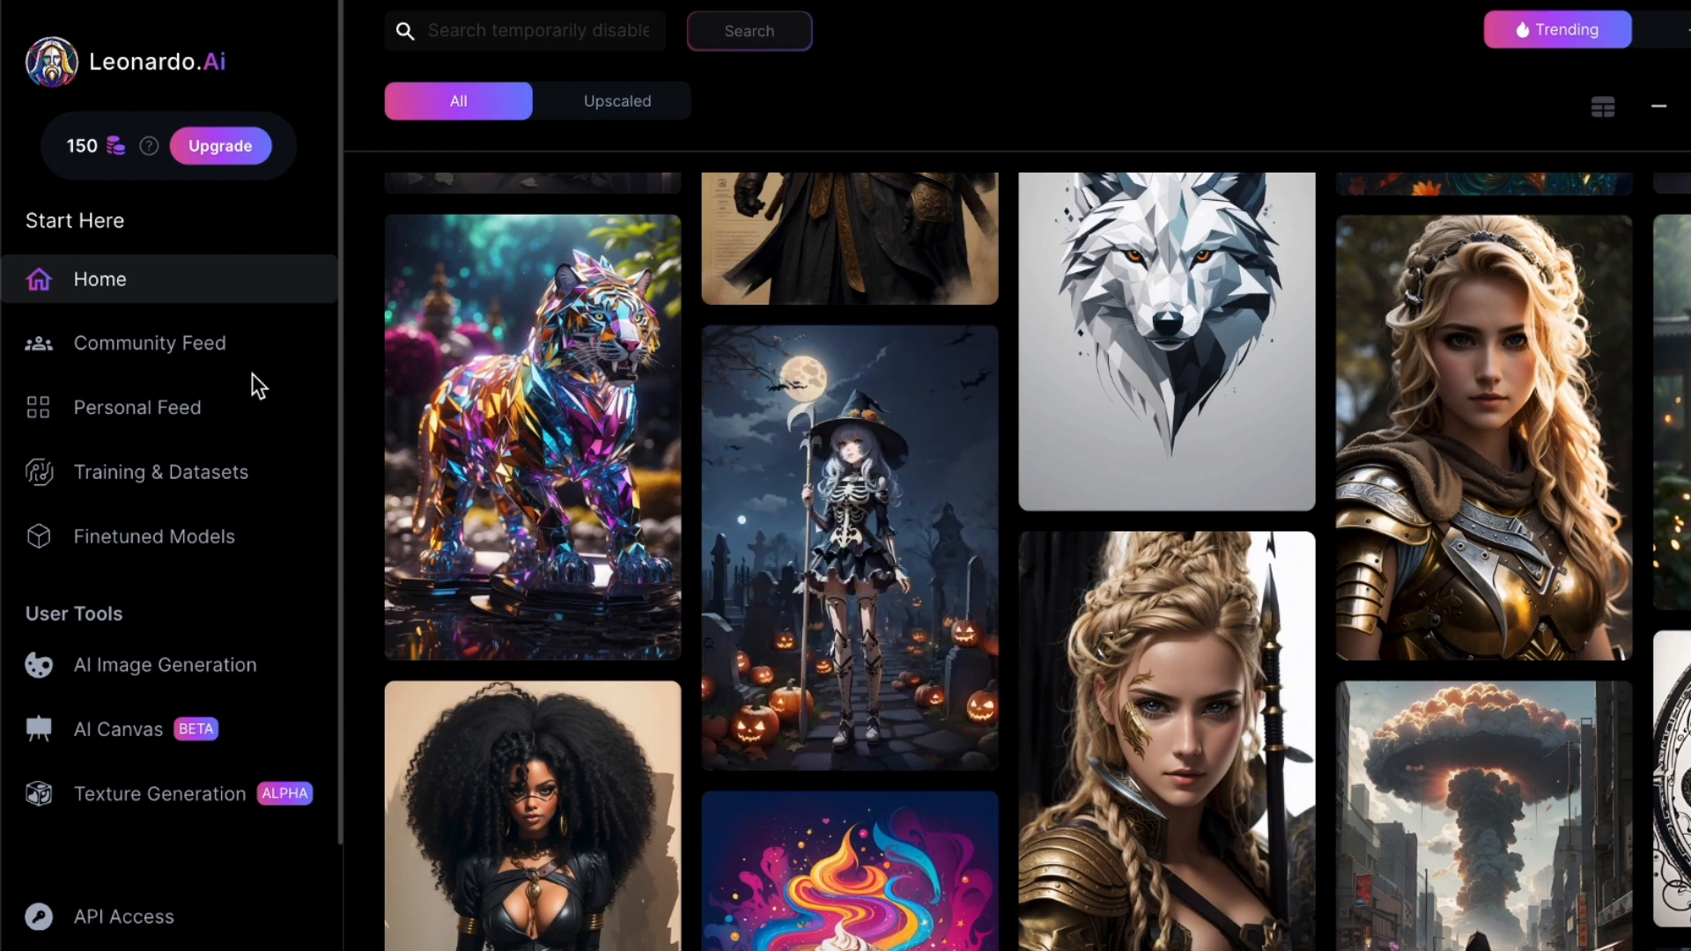
Open Leonardo.Ai's AI Image Generation tool and replace the prompt with "a child portrait with a background of flowers"
{"action": "left_click", "coordinate": [154, 671]}
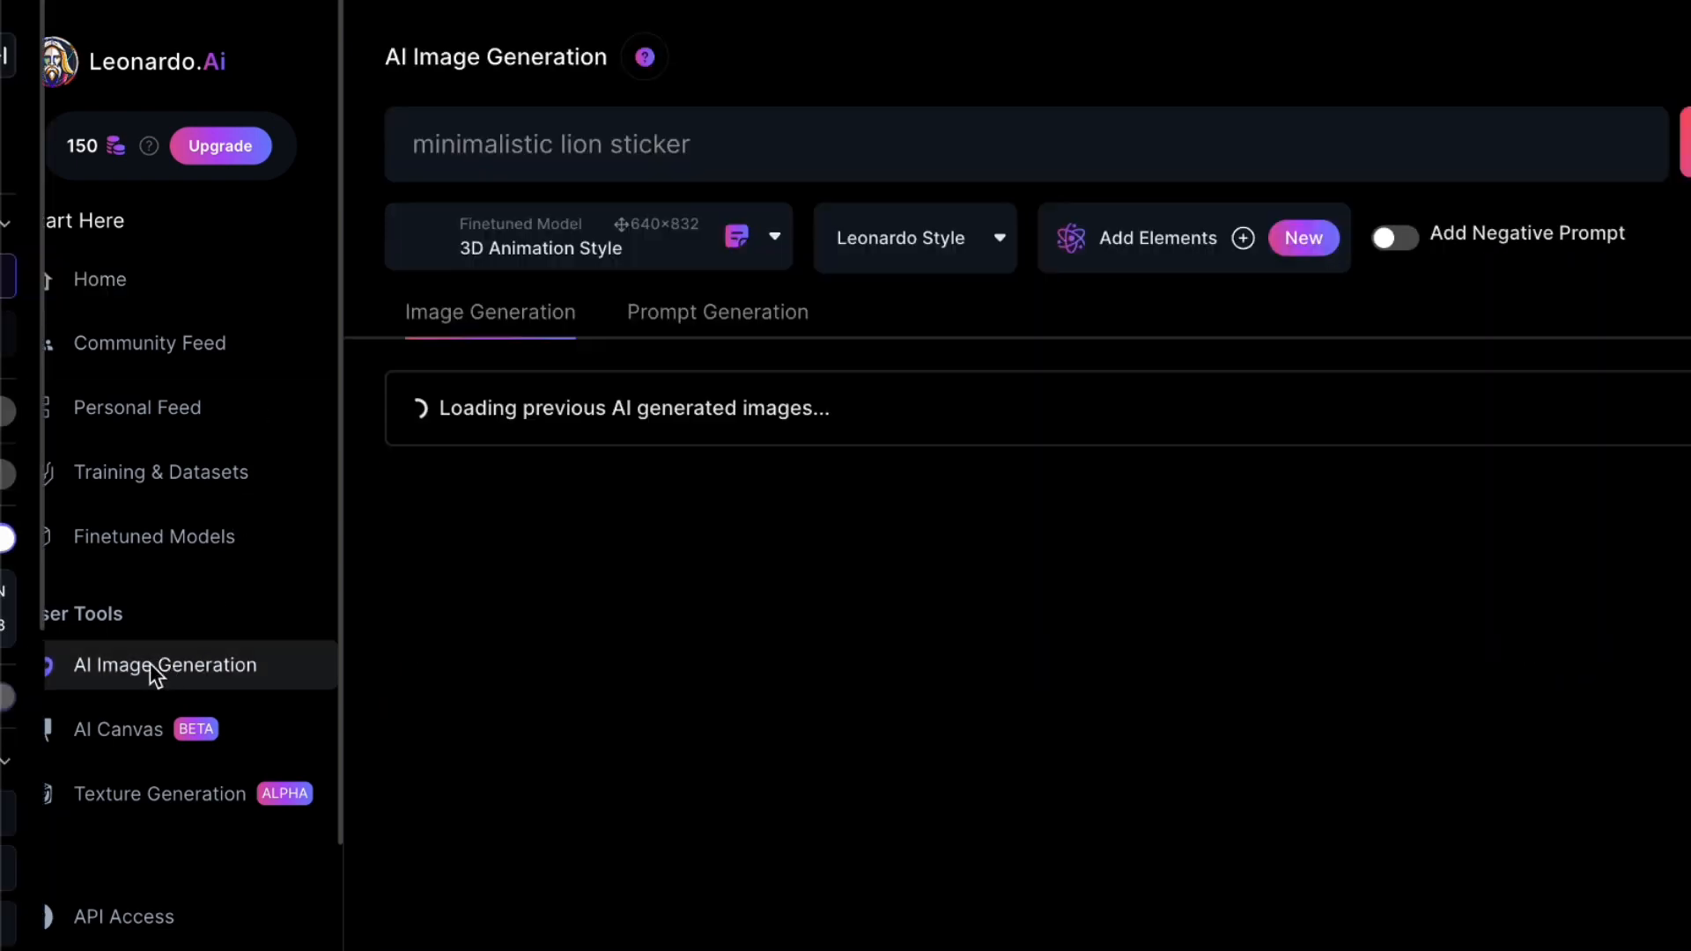
{"action": "left_click", "coordinate": [410, 166]}
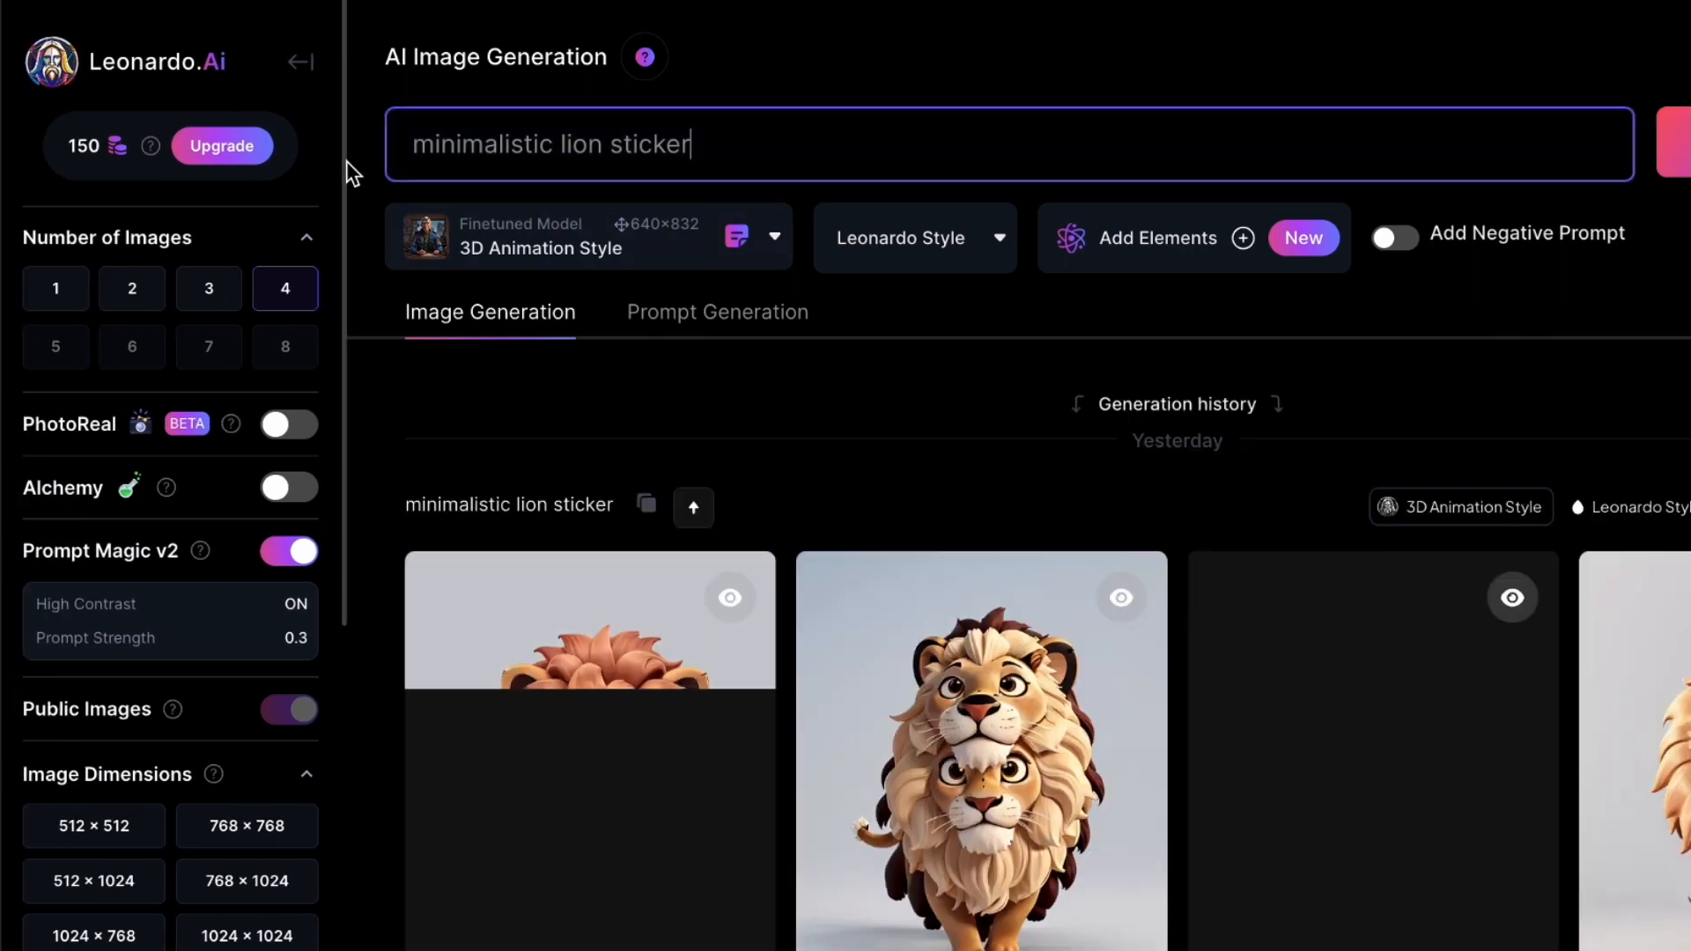
{"action": "key", "text": "ctrl+a"}
{"action": "key", "text": "BackSpace"}
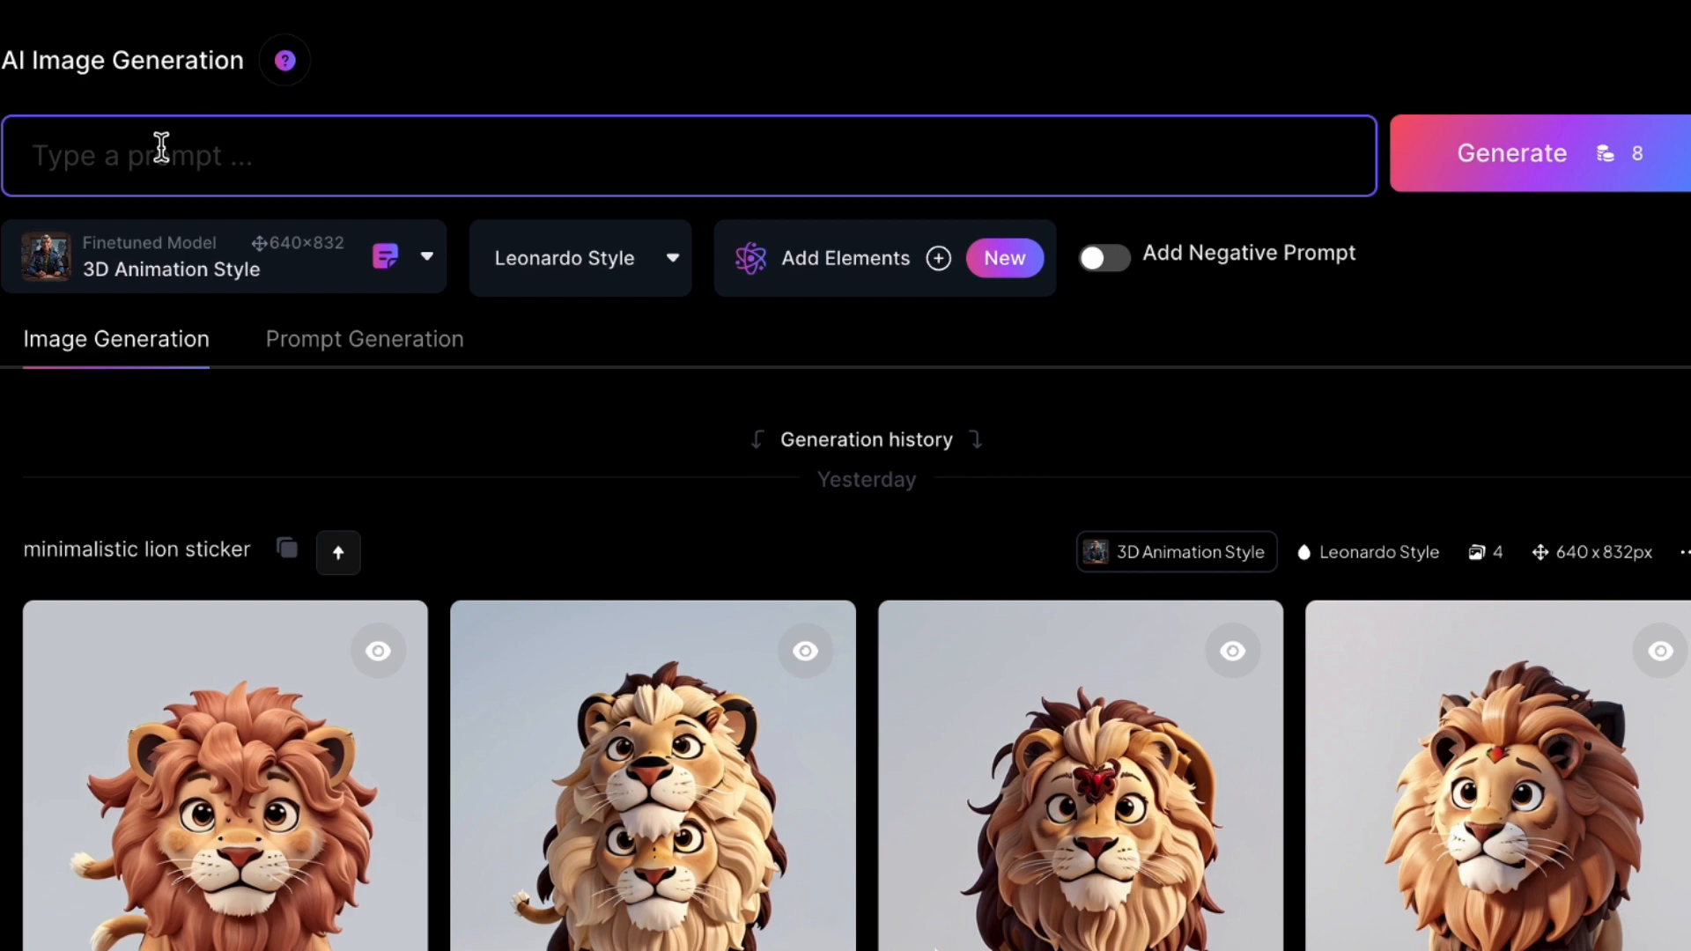
{"action": "scroll", "coordinate": [518, 480], "scroll_direction": "down", "scroll_amount": 4}
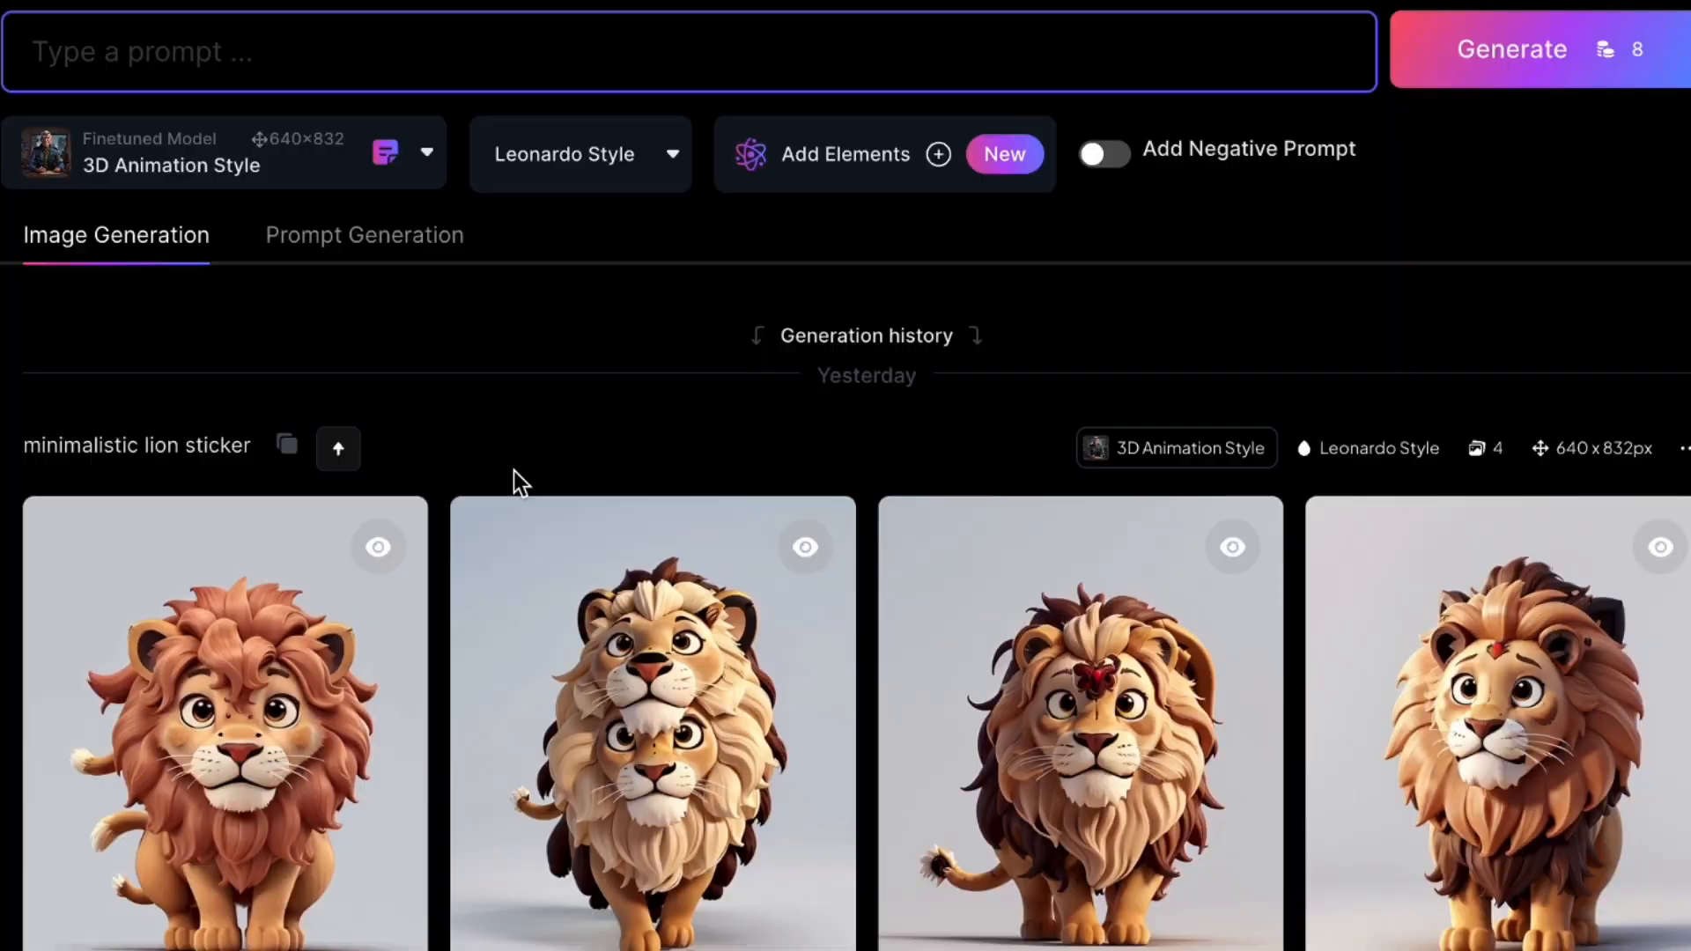
{"action": "scroll", "coordinate": [265, 314], "scroll_direction": "up", "scroll_amount": 4}
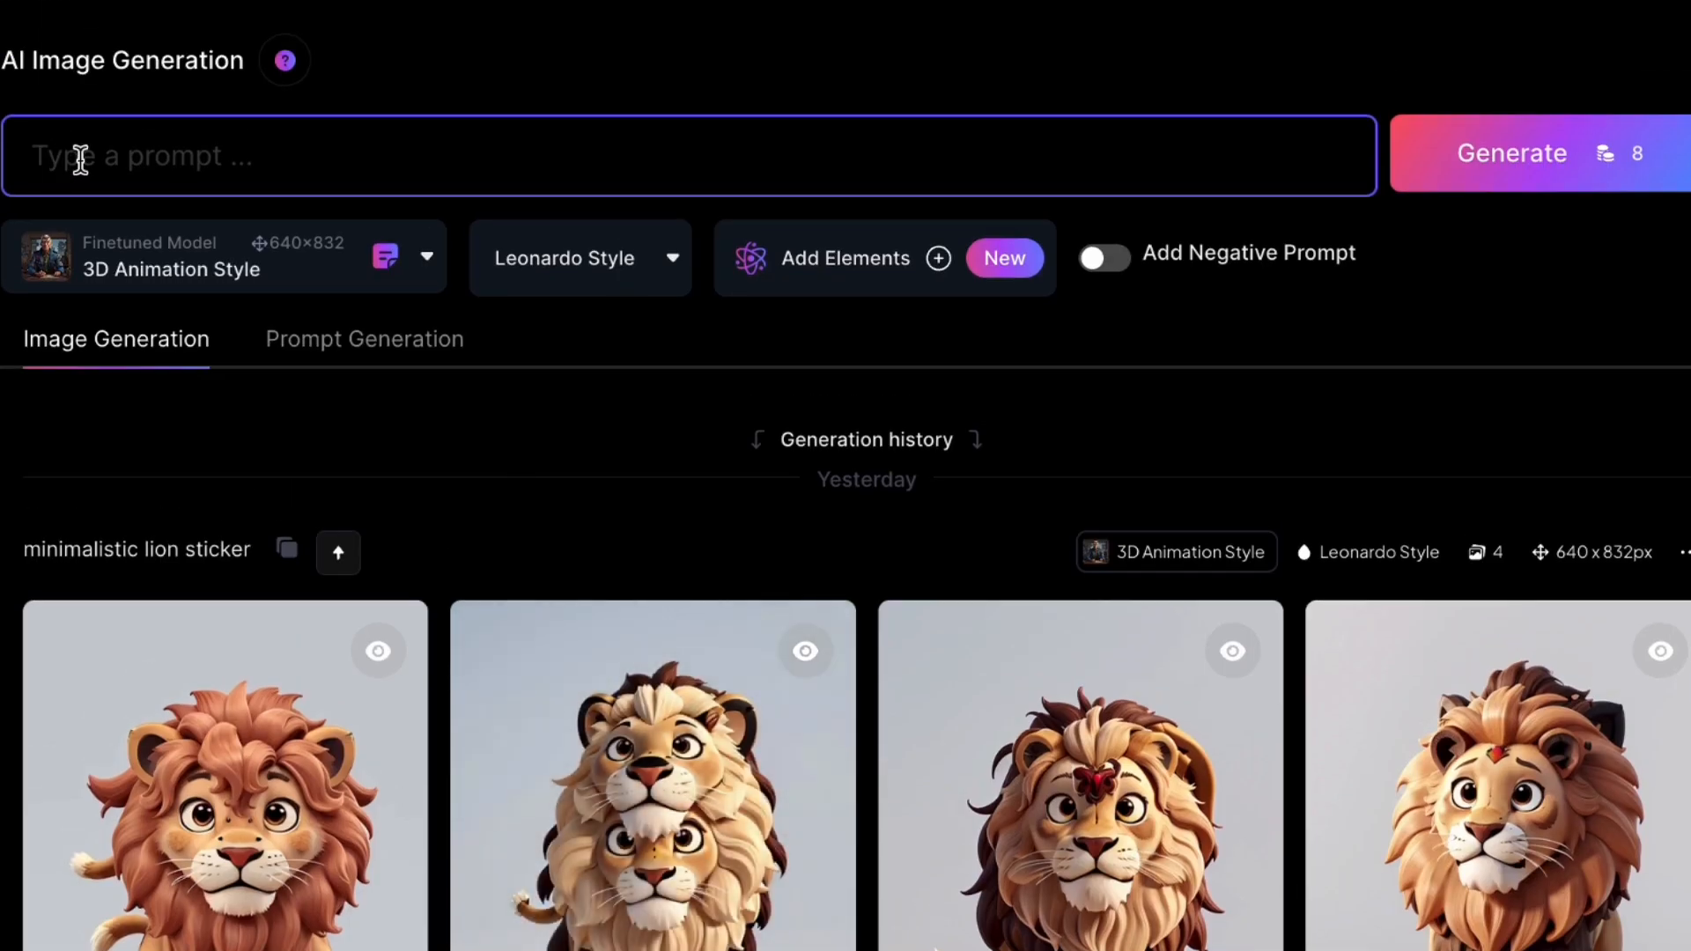
{"action": "type", "text": "a child portrait with a background of flowers"}
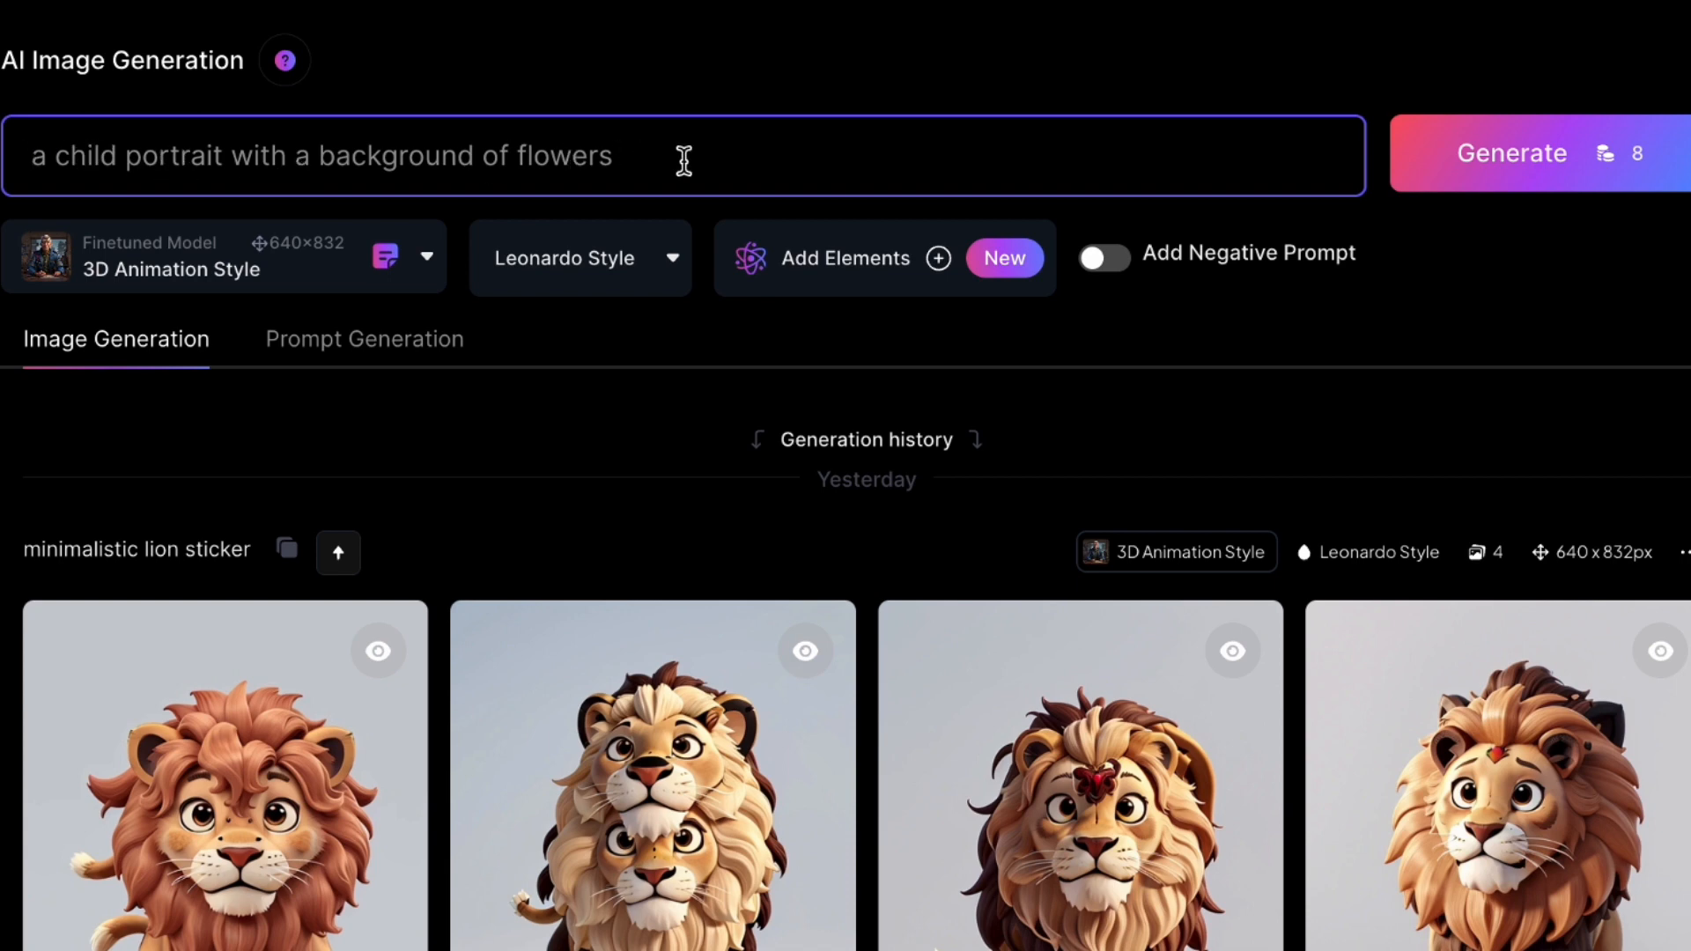
Choose the DreamShaper v7 finetuned model and generate the images
{"action": "left_click", "coordinate": [208, 272]}
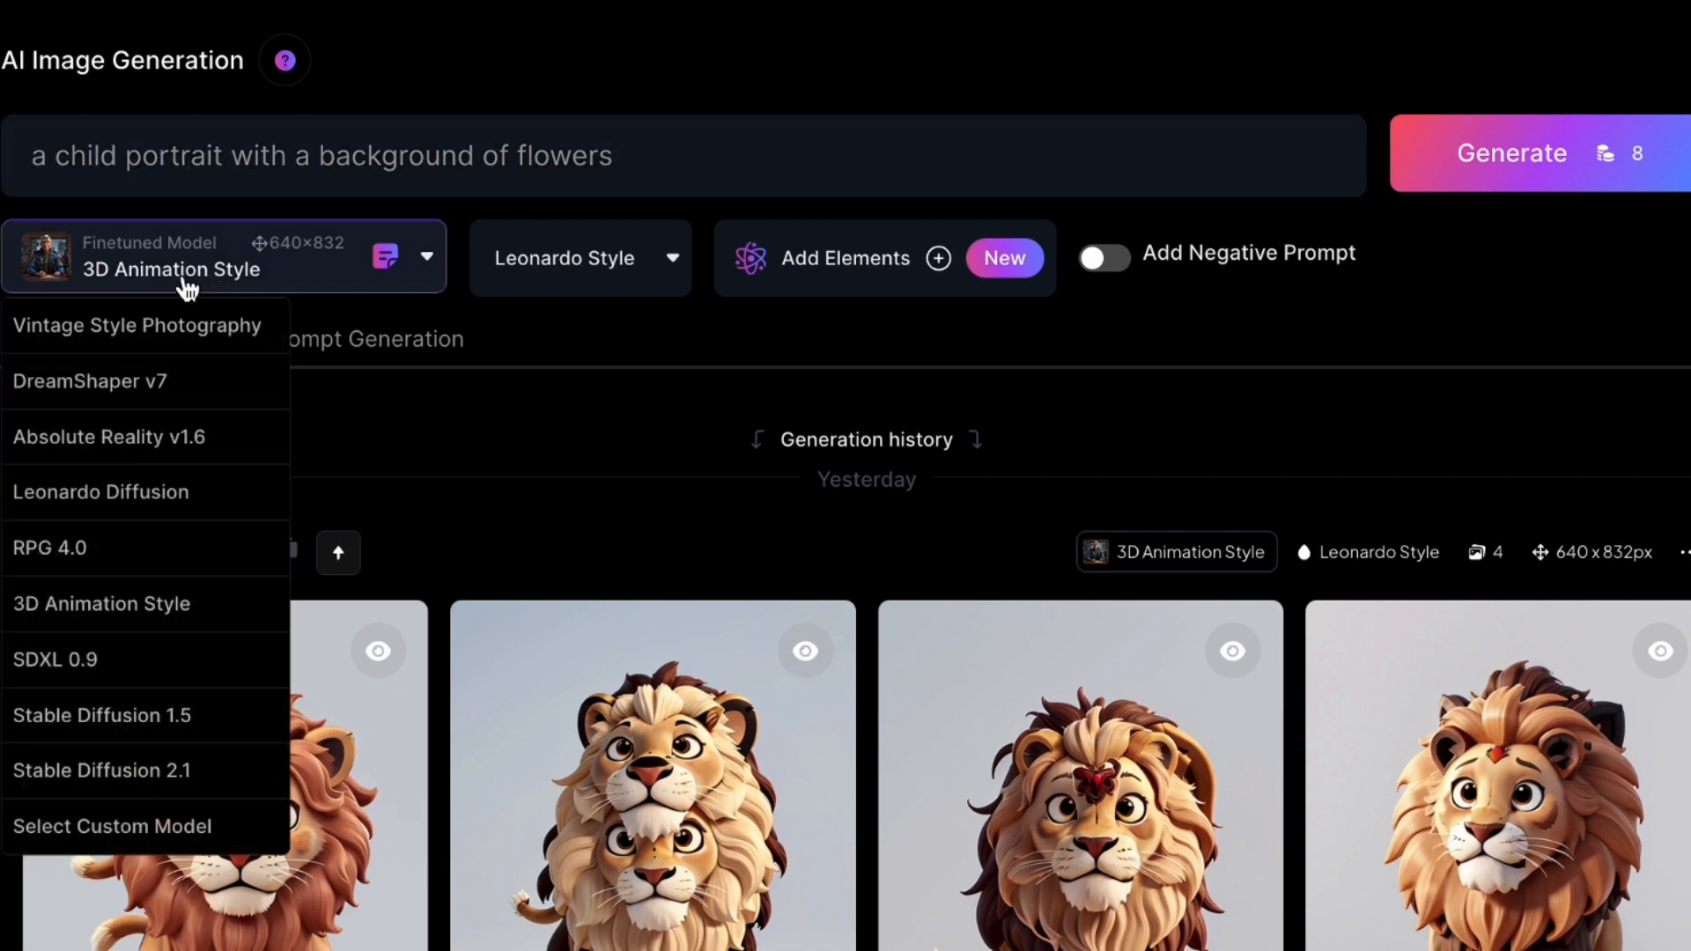
{"action": "left_click", "coordinate": [120, 388]}
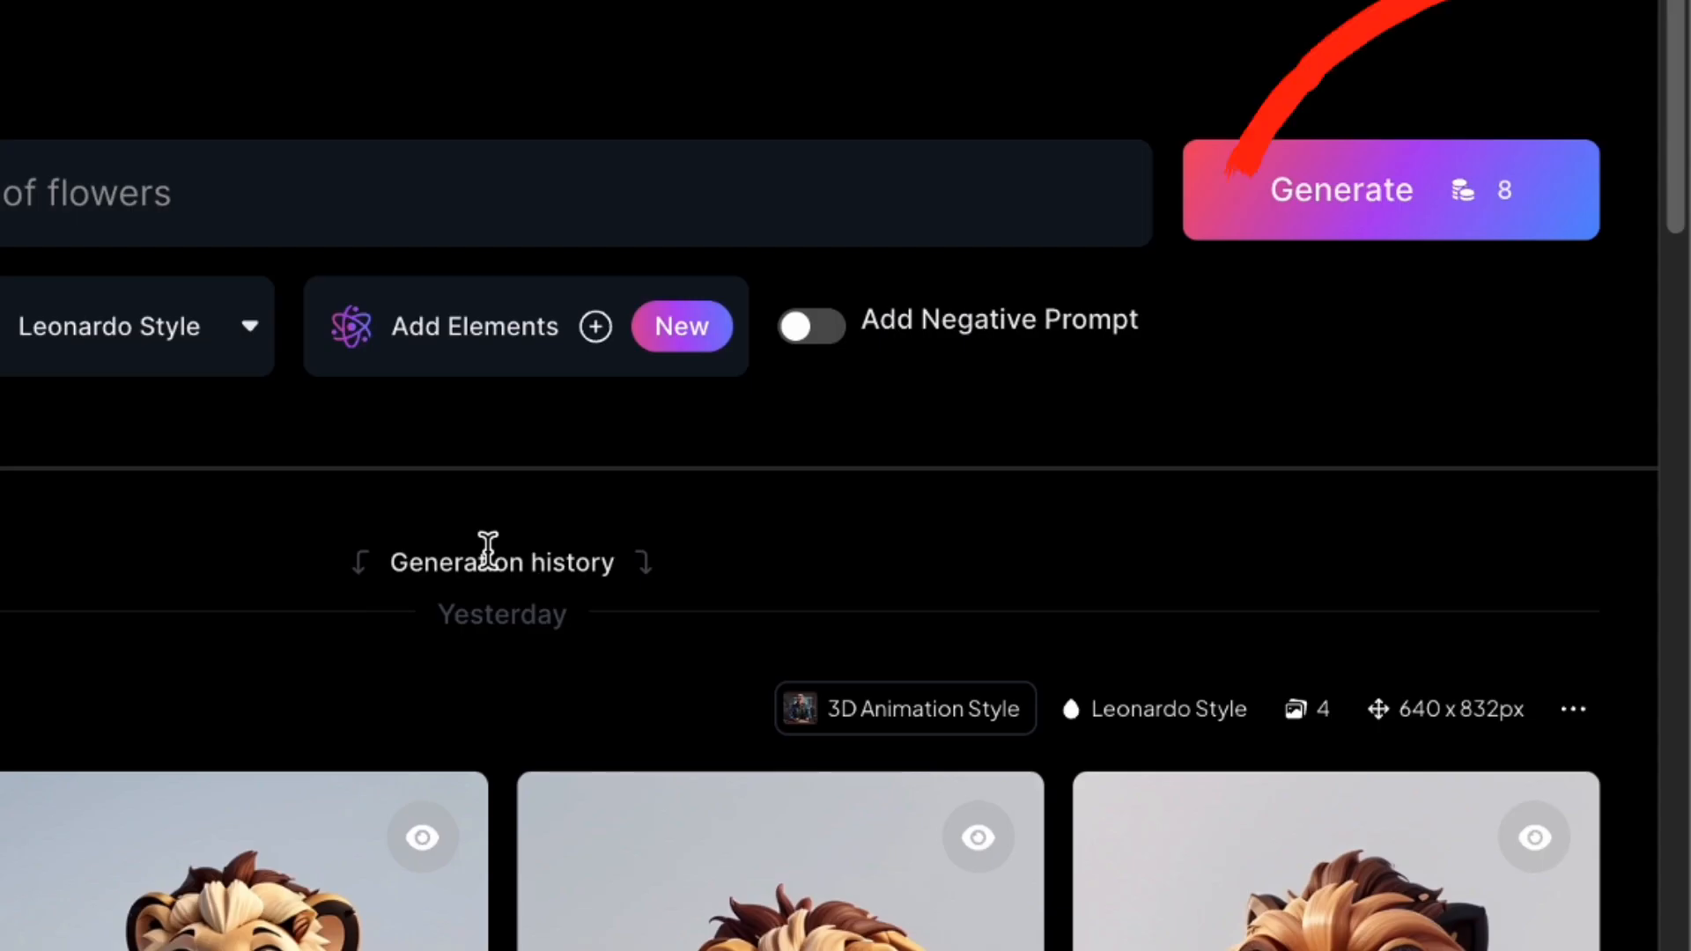
{"action": "left_click", "coordinate": [1400, 159]}
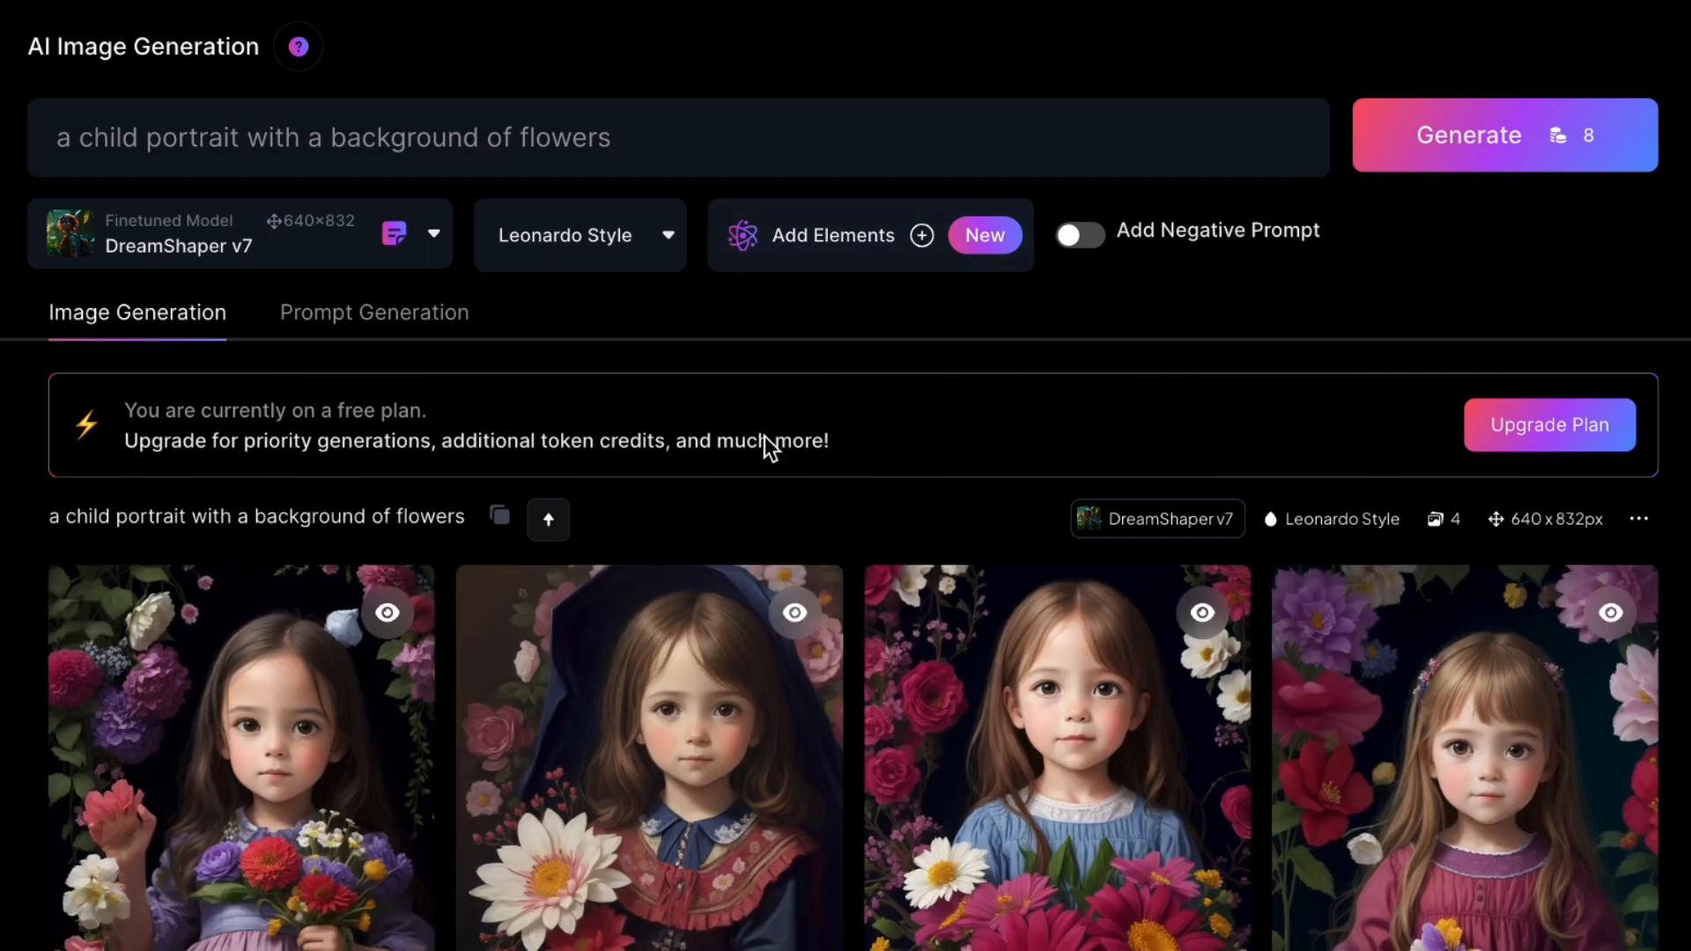
Open the second generated child portrait and upscale it with HD Crisp Upscaler
{"action": "left_click", "coordinate": [628, 776]}
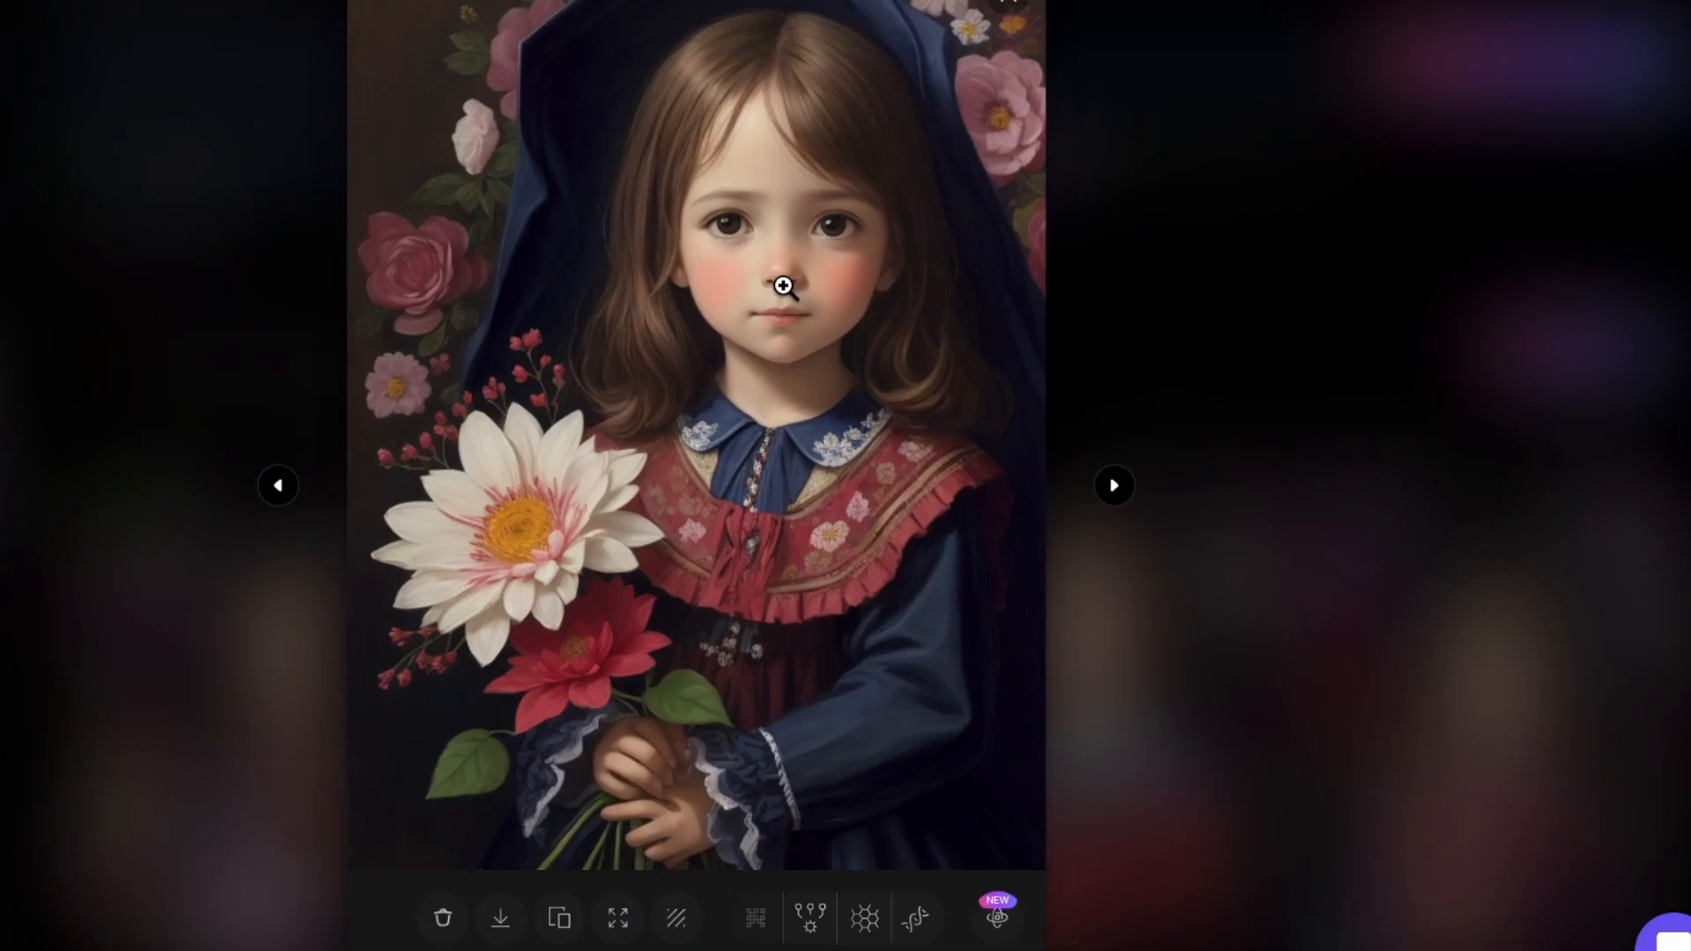
{"action": "left_click", "coordinate": [619, 920]}
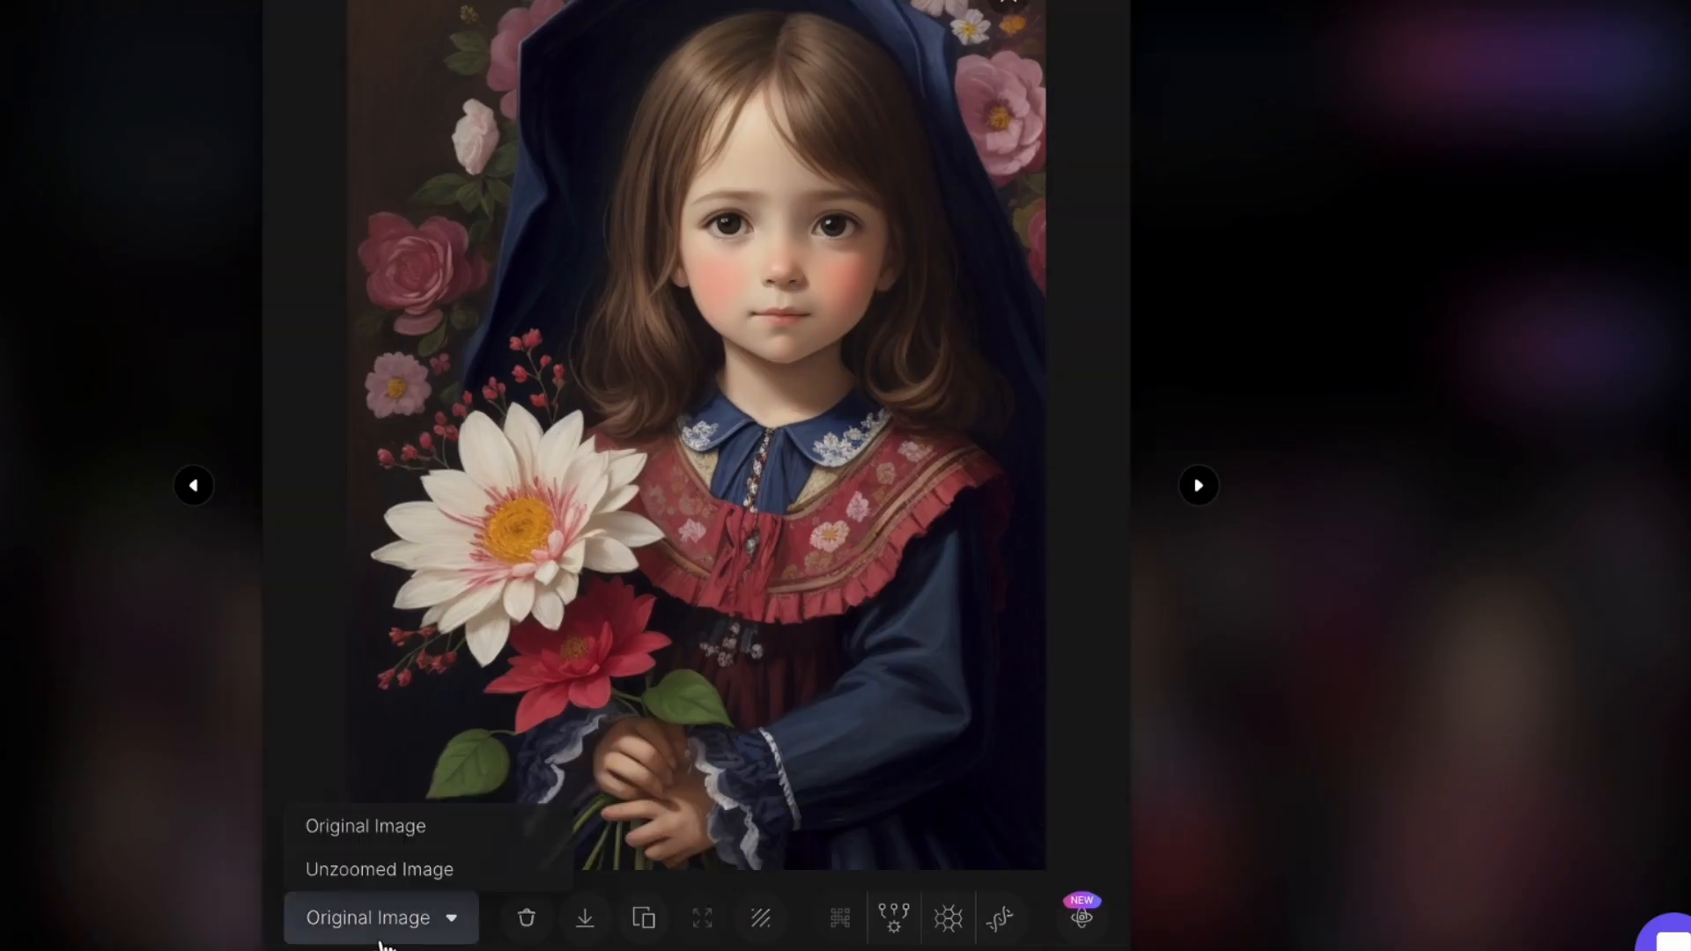
{"action": "left_click", "coordinate": [995, 925]}
Inspect the HD crisp upscaled portrait up close, download it and leave the image viewer
{"action": "left_click", "coordinate": [765, 392]}
{"action": "left_click", "coordinate": [765, 392]}
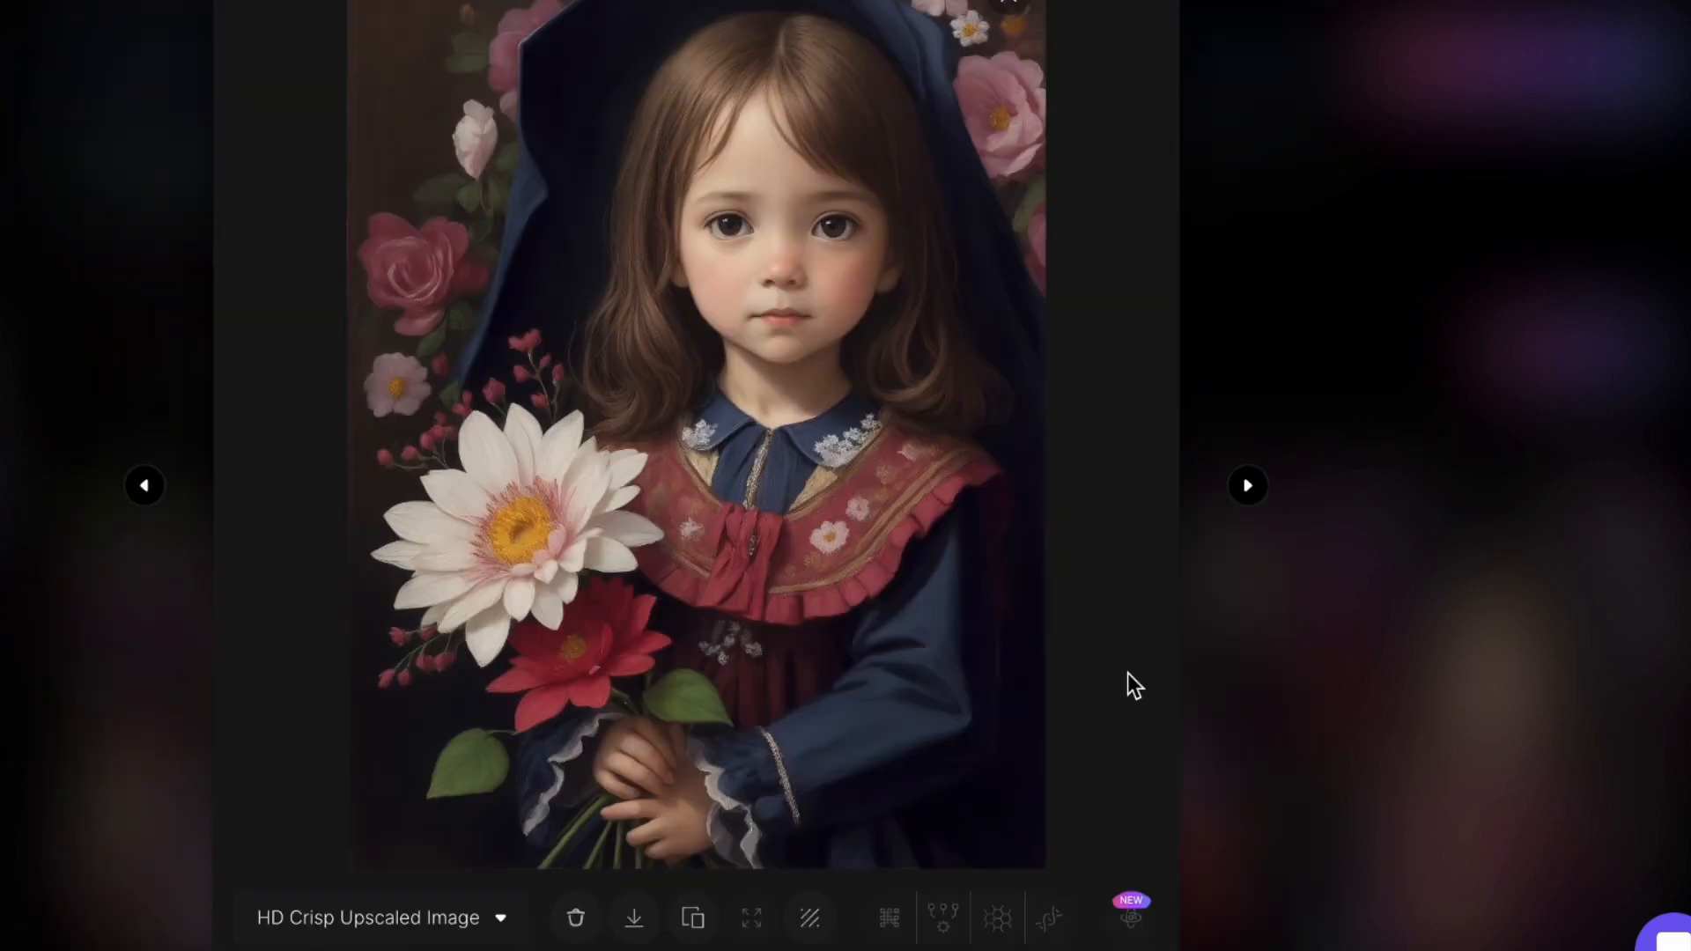
{"action": "left_click", "coordinate": [636, 935]}
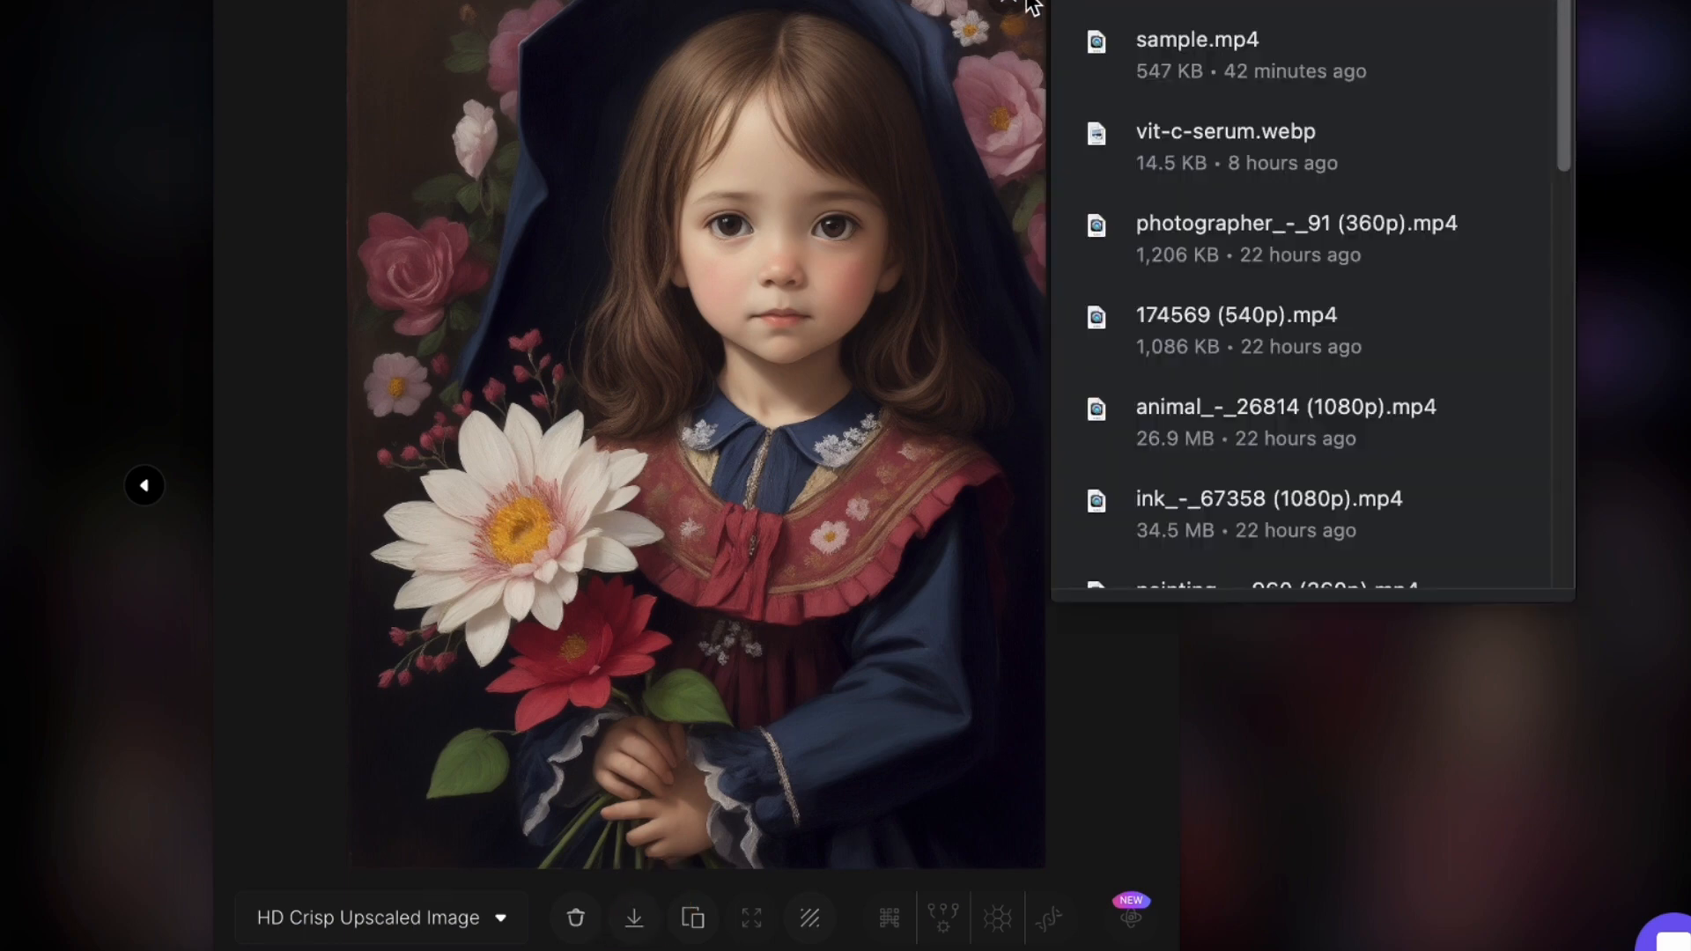
{"action": "left_click", "coordinate": [1031, 4]}
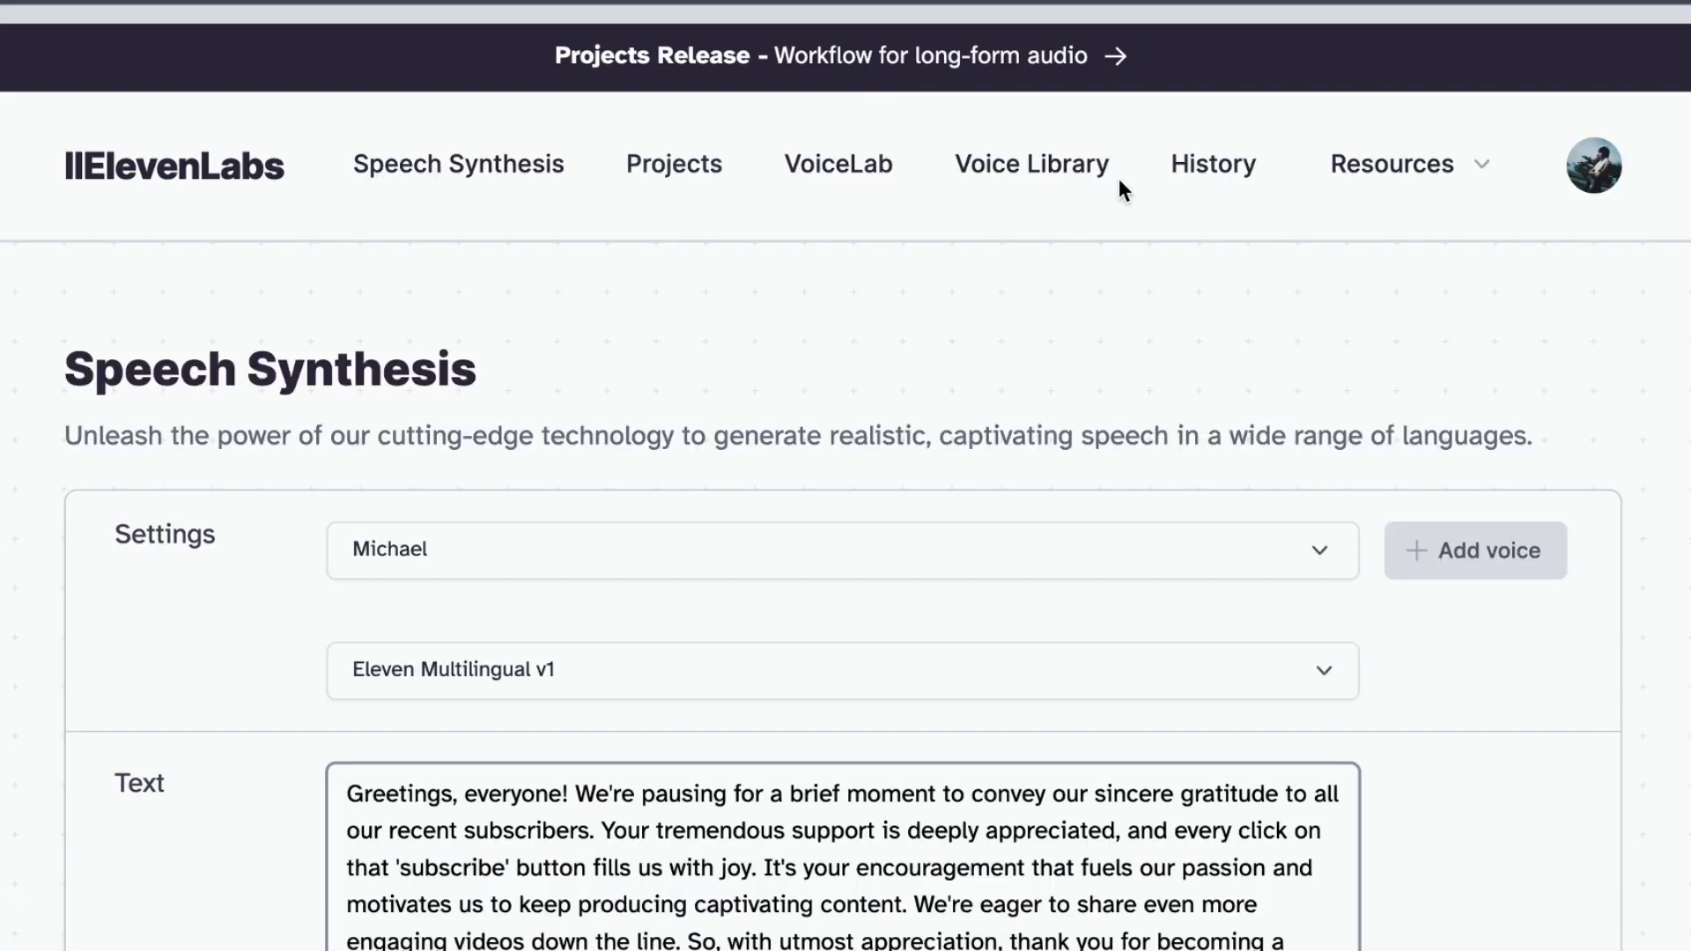
Switch to ElevenLabs Speech Synthesis and preview the premade voices Bella, Charlotte, Charlie, Dorothy and Emily
{"action": "scroll", "coordinate": [763, 717], "scroll_direction": "down", "scroll_amount": 7}
{"action": "scroll", "coordinate": [759, 706], "scroll_direction": "up", "scroll_amount": 7}
{"action": "scroll", "coordinate": [758, 695], "scroll_direction": "down", "scroll_amount": 1}
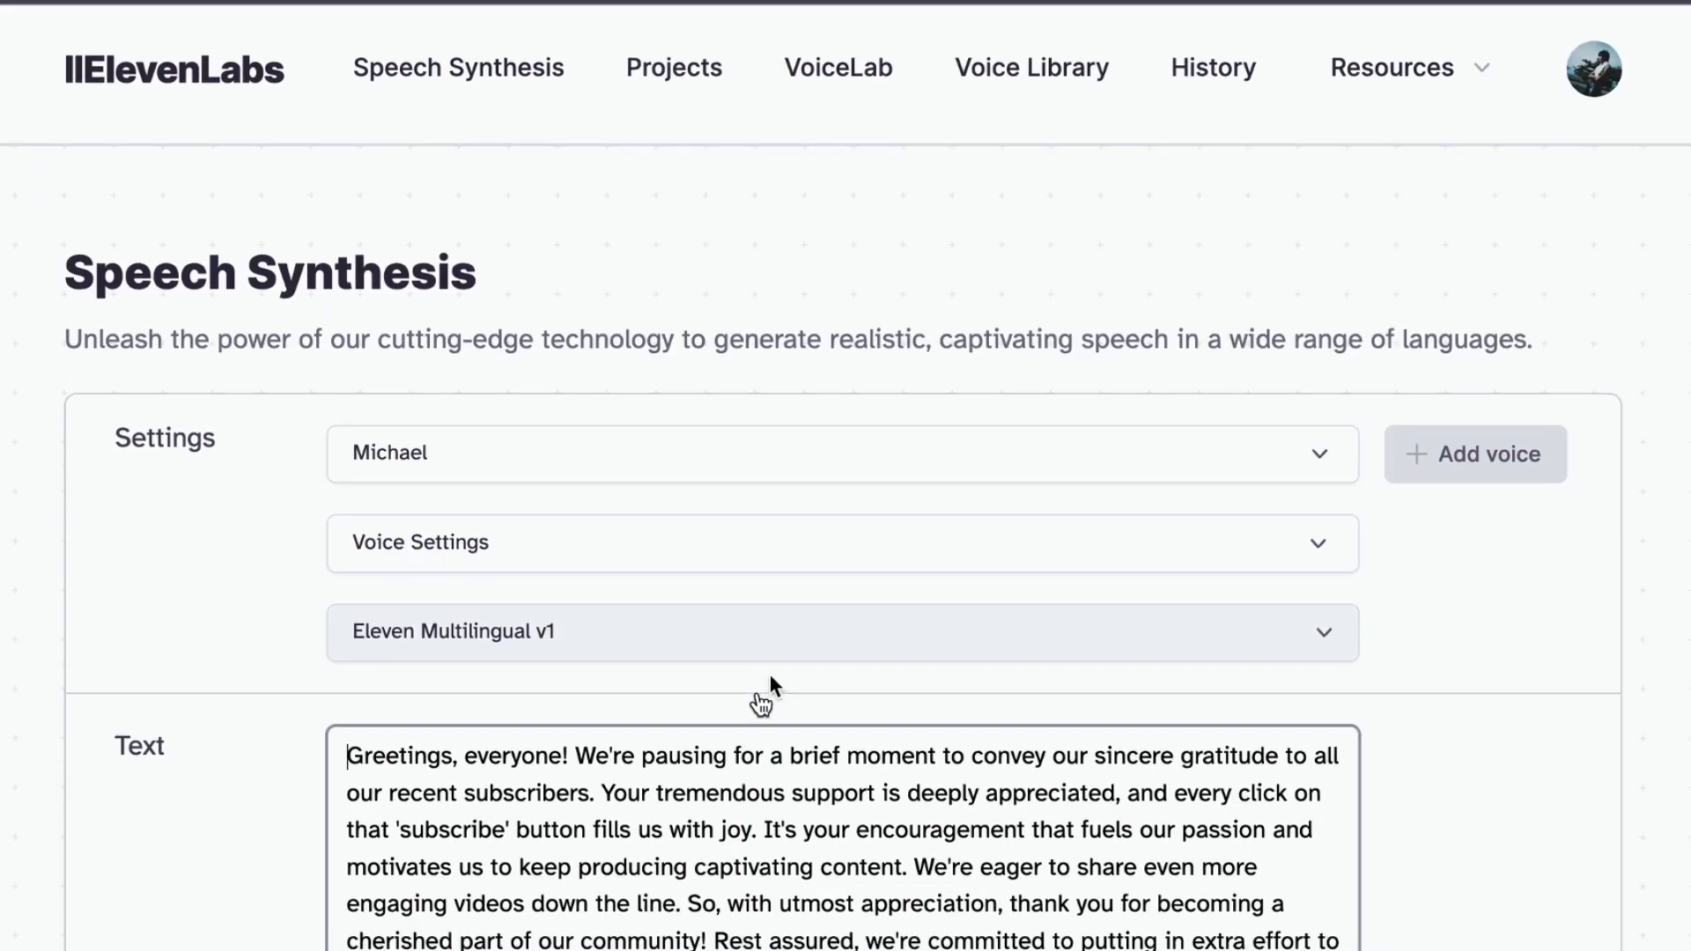
{"action": "left_click", "coordinate": [906, 421]}
{"action": "scroll", "coordinate": [517, 837], "scroll_direction": "down", "scroll_amount": 3}
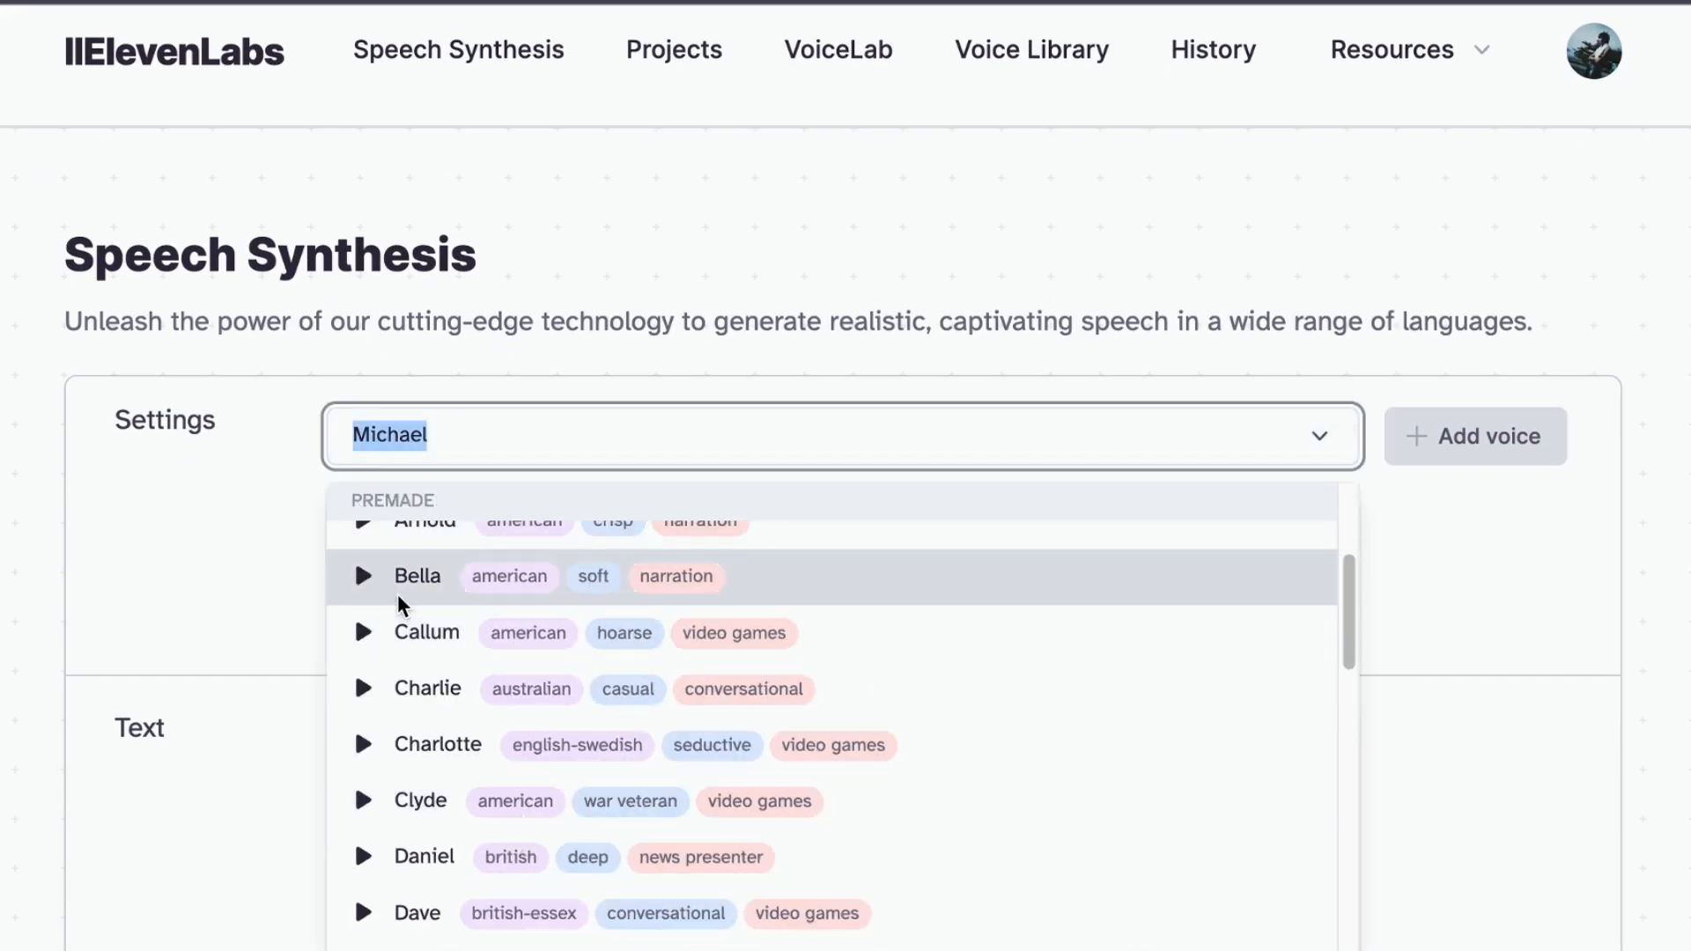
{"action": "left_click", "coordinate": [363, 576]}
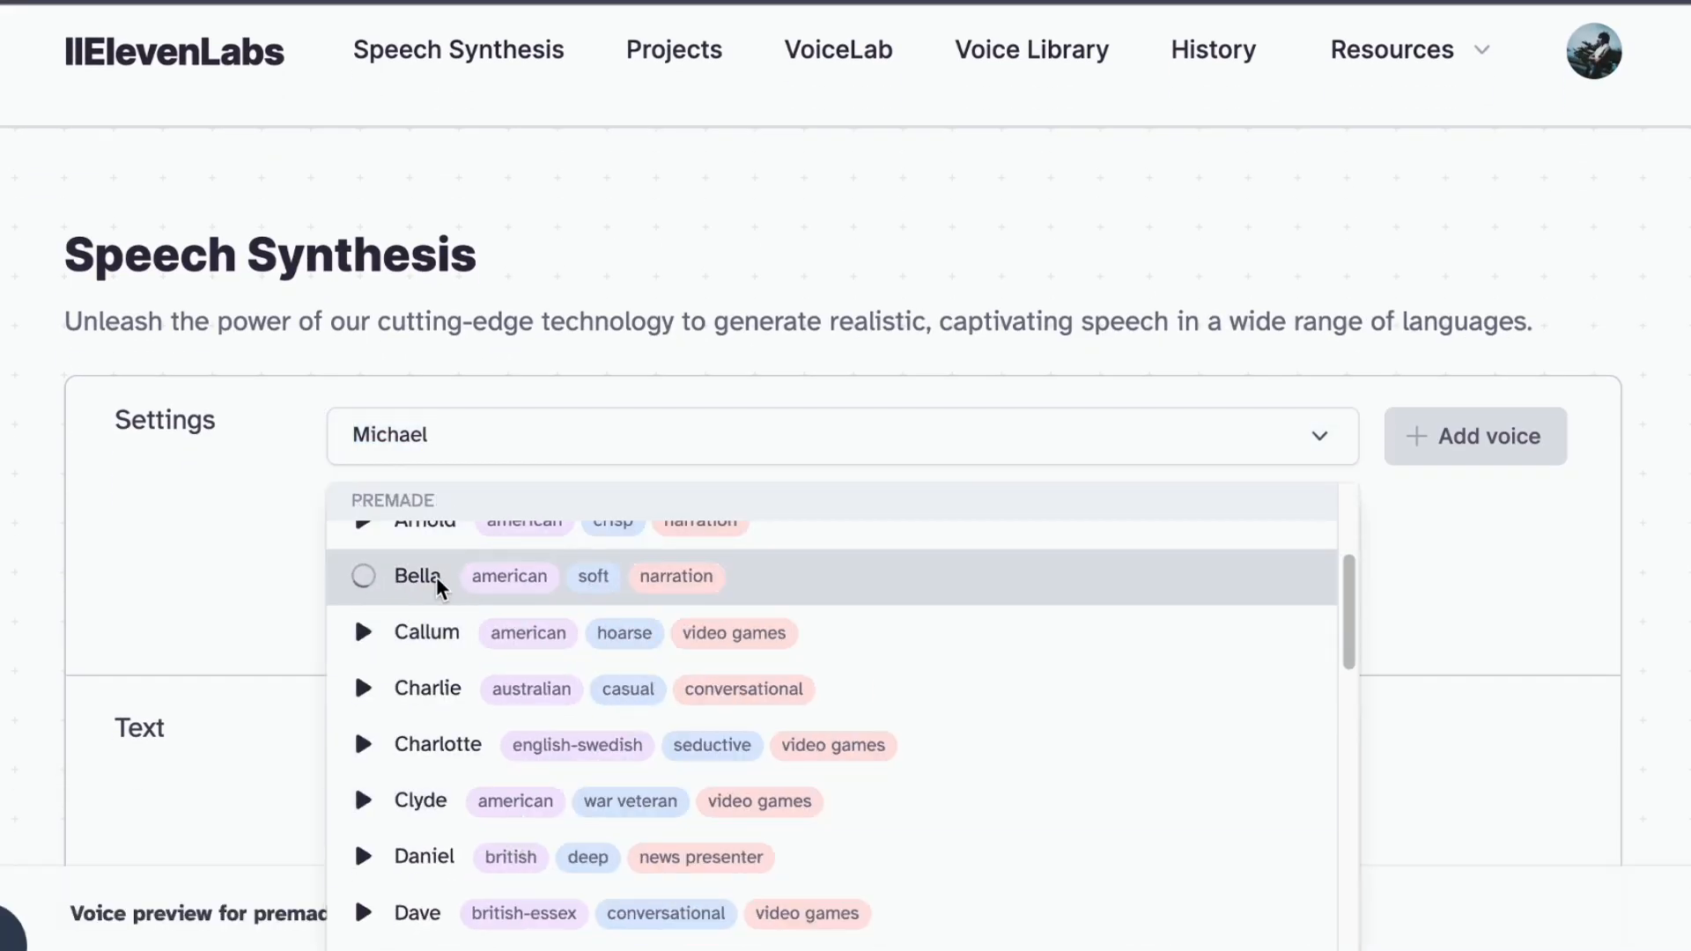
{"action": "scroll", "coordinate": [838, 744], "scroll_direction": "down", "scroll_amount": 1}
{"action": "left_click", "coordinate": [363, 715]}
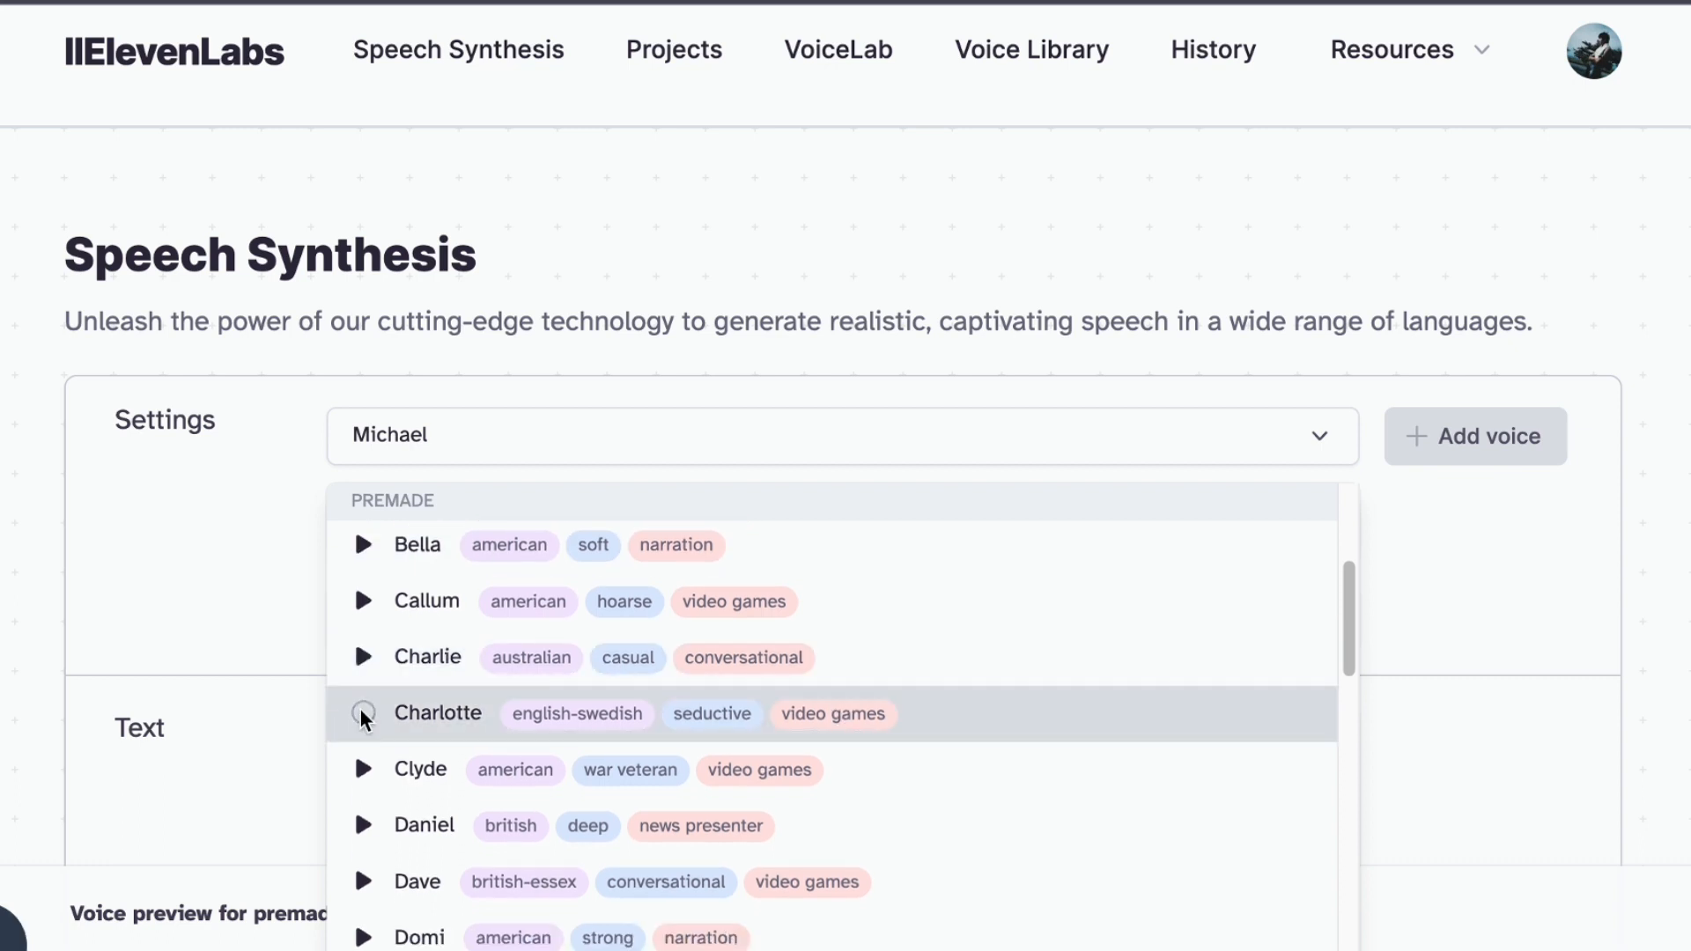
{"action": "left_click", "coordinate": [363, 657]}
{"action": "scroll", "coordinate": [396, 710], "scroll_direction": "down", "scroll_amount": 2}
{"action": "left_click", "coordinate": [362, 861]}
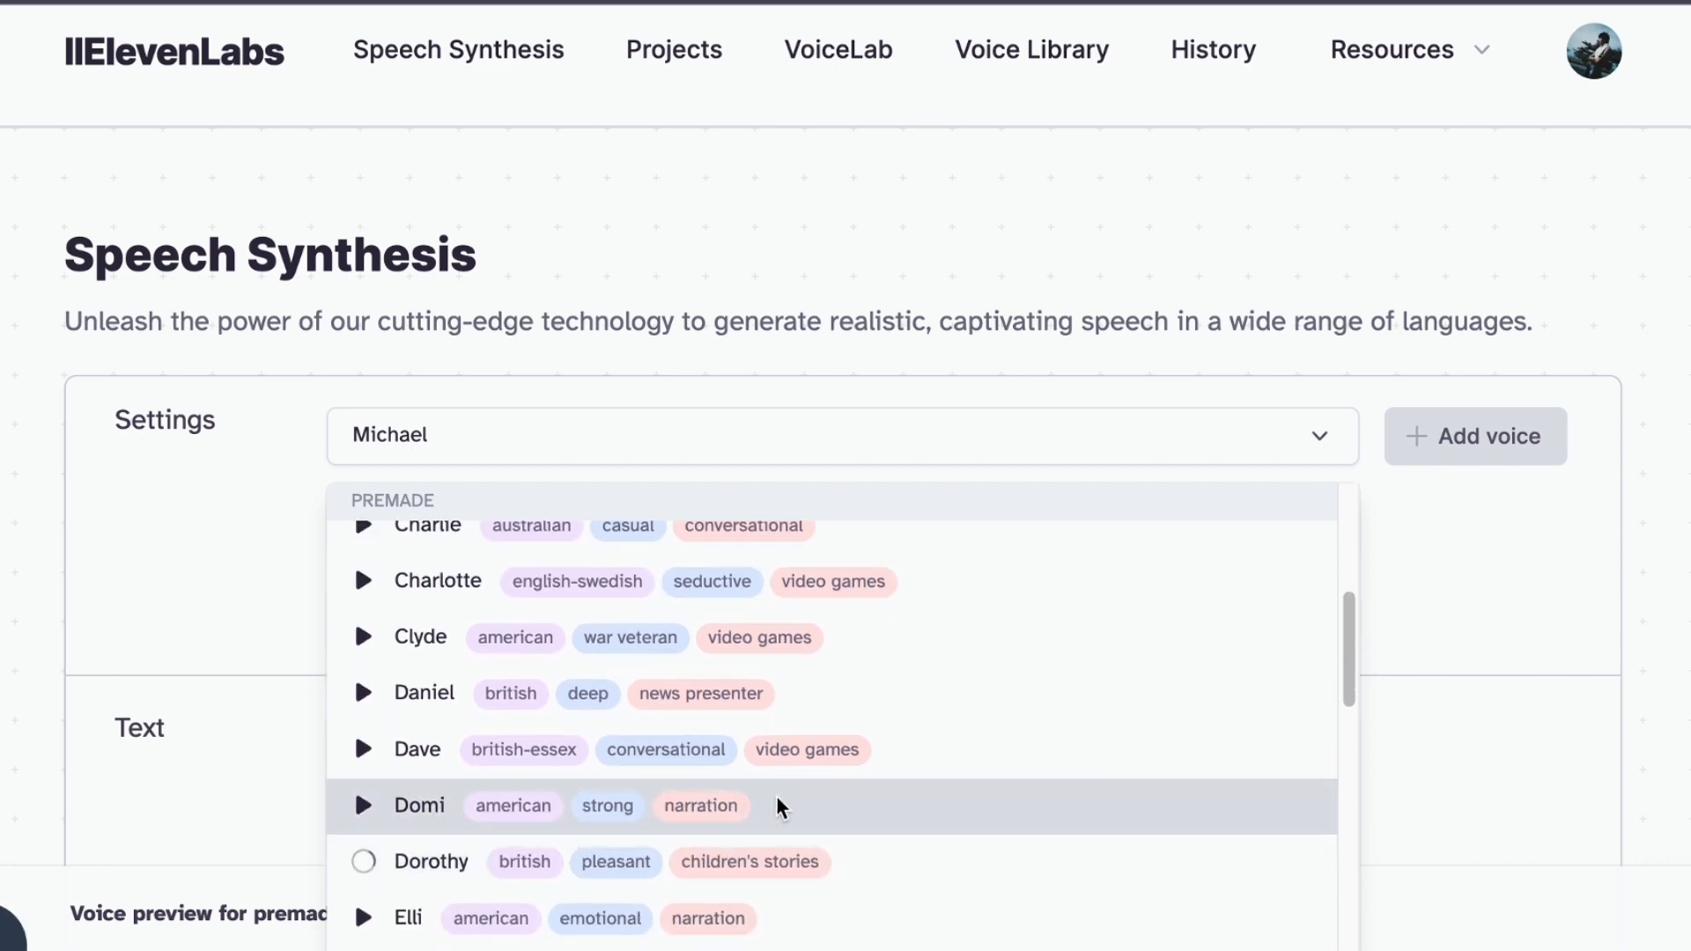
{"action": "scroll", "coordinate": [513, 869], "scroll_direction": "down", "scroll_amount": 2}
{"action": "left_click", "coordinate": [362, 891]}
{"action": "scroll", "coordinate": [1015, 797], "scroll_direction": "down", "scroll_amount": 5}
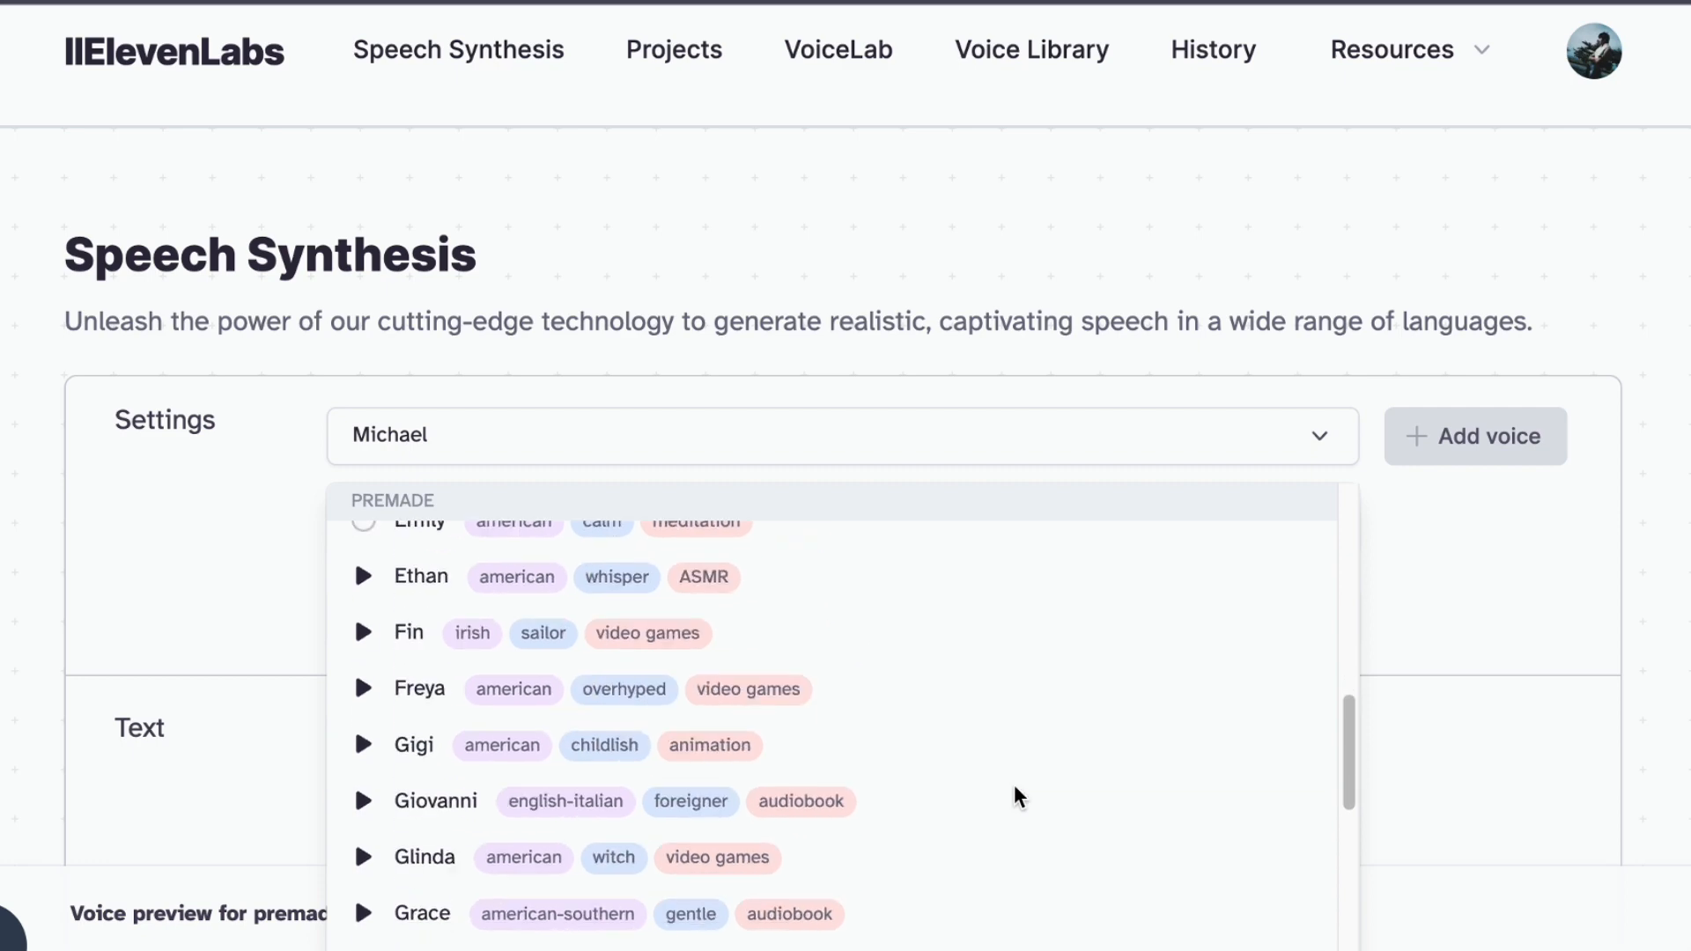
Select Nicole as the voice for the speech synthesis
{"action": "scroll", "coordinate": [1083, 811], "scroll_direction": "down", "scroll_amount": 8}
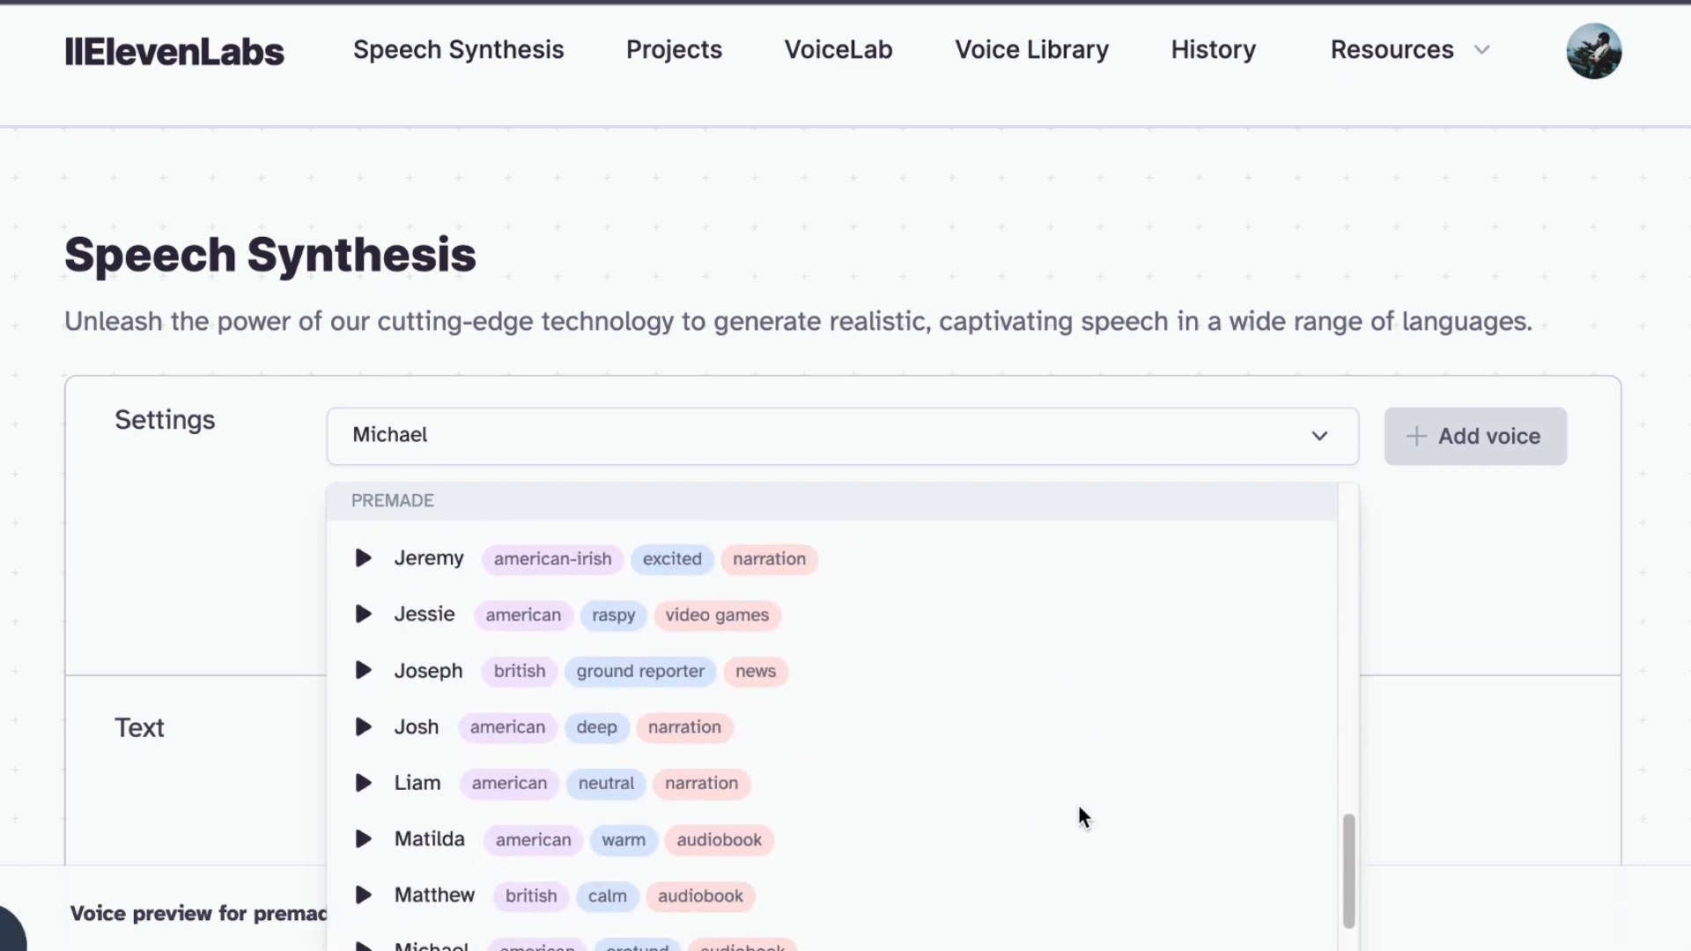
{"action": "scroll", "coordinate": [1083, 817], "scroll_direction": "down", "scroll_amount": 2}
{"action": "left_click", "coordinate": [378, 917]}
Preview the premade voices Serena, Rachel, Nicole and Mimi, then close the voice list without choosing another voice
{"action": "left_click", "coordinate": [607, 467]}
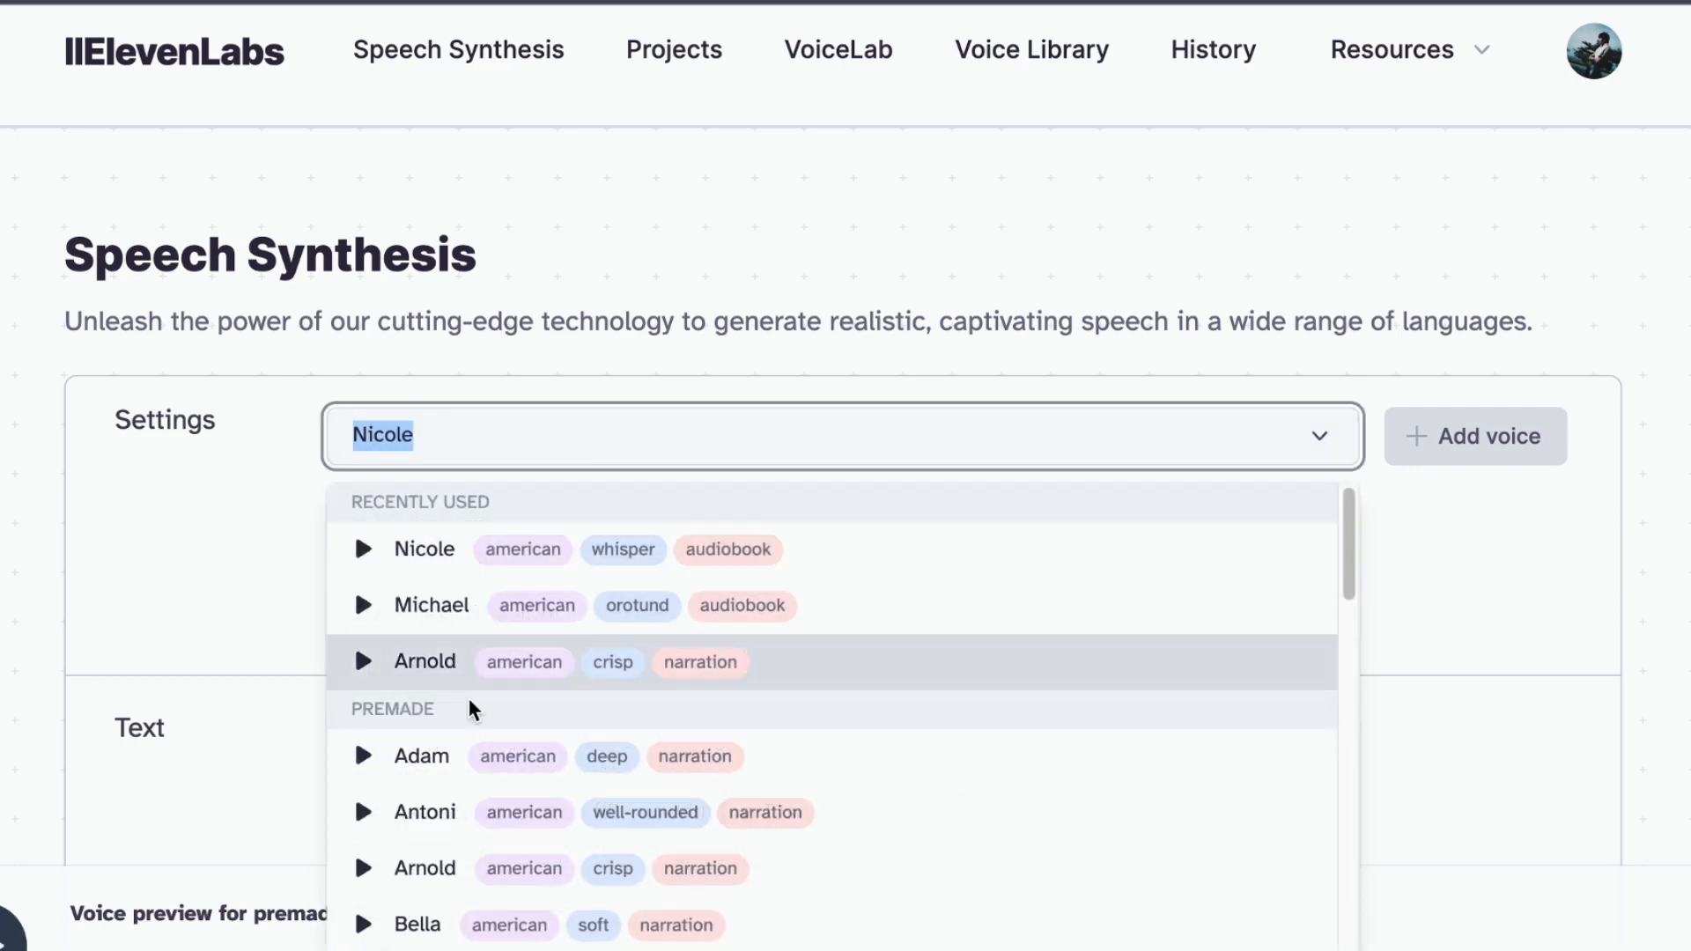
{"action": "scroll", "coordinate": [441, 836], "scroll_direction": "down", "scroll_amount": 15}
{"action": "left_click", "coordinate": [363, 935]}
{"action": "scroll", "coordinate": [875, 785], "scroll_direction": "down", "scroll_amount": 3}
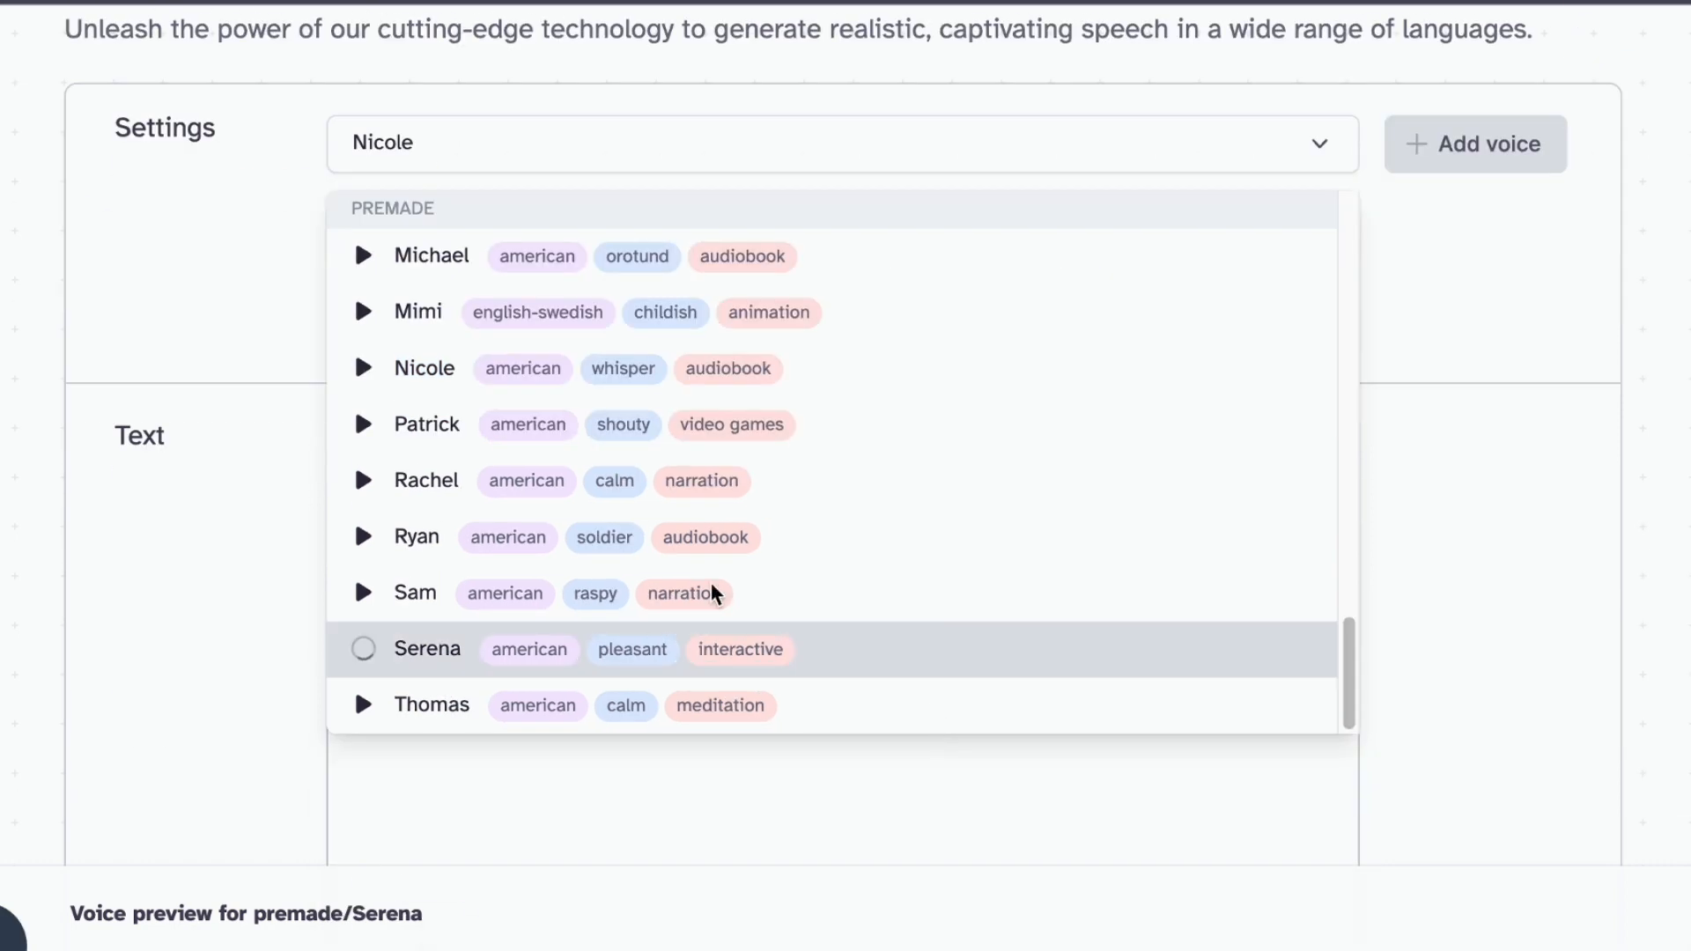
{"action": "left_click", "coordinate": [364, 480]}
{"action": "left_click", "coordinate": [364, 370]}
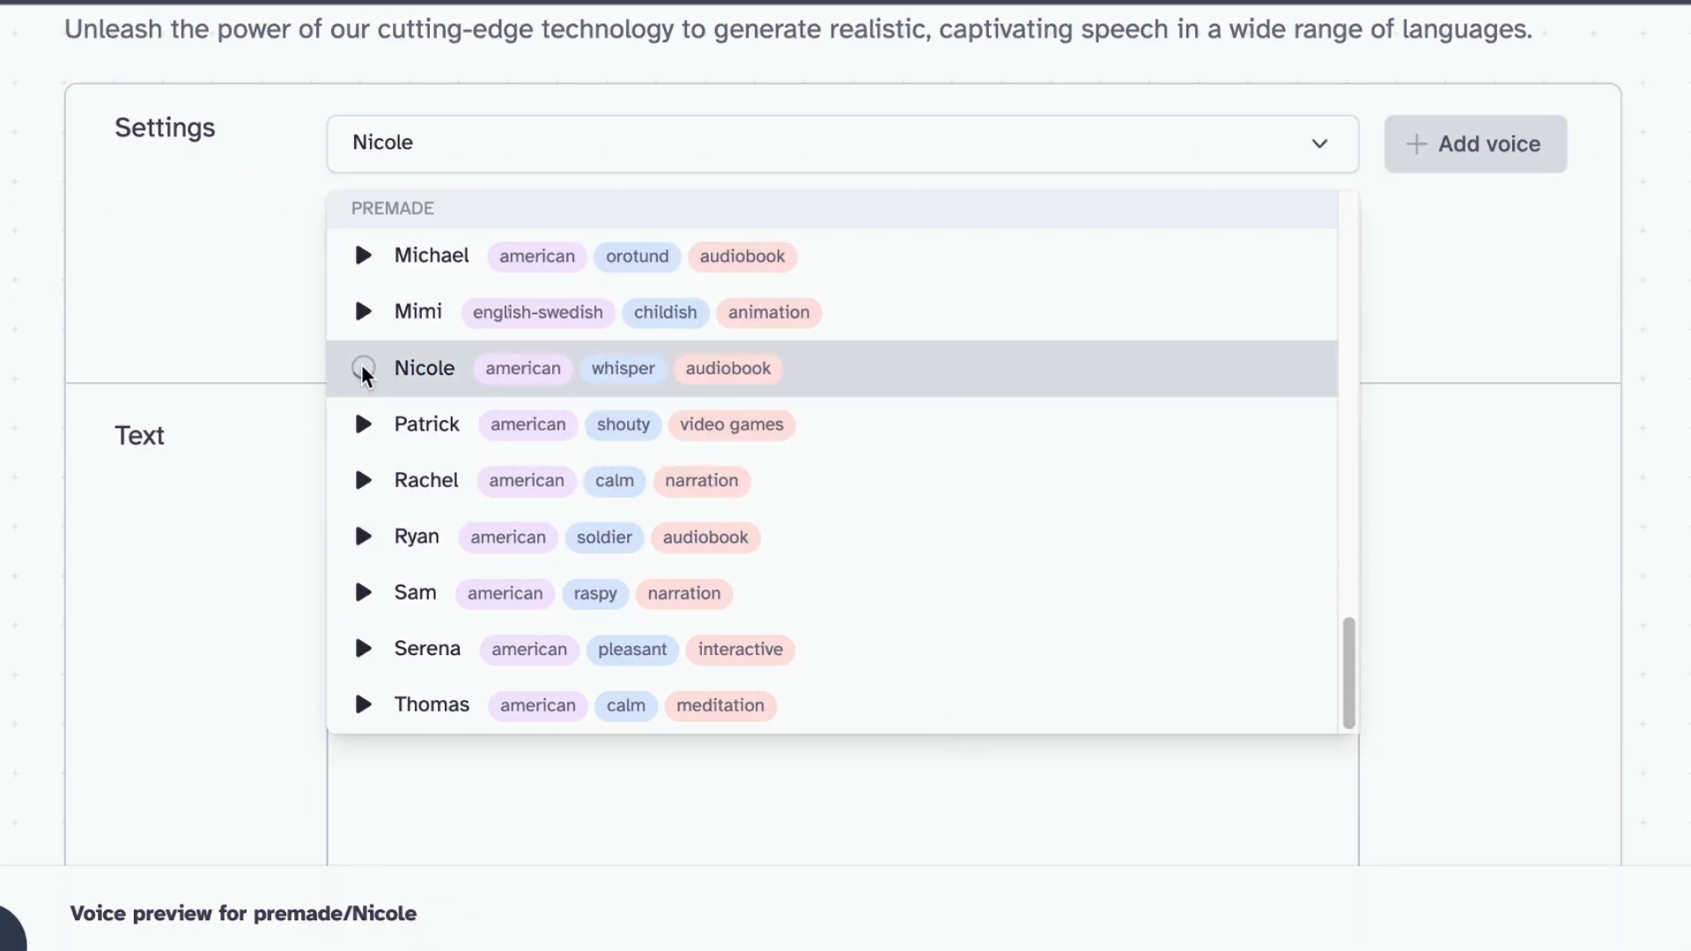
{"action": "left_click", "coordinate": [365, 316]}
{"action": "left_click", "coordinate": [961, 687]}
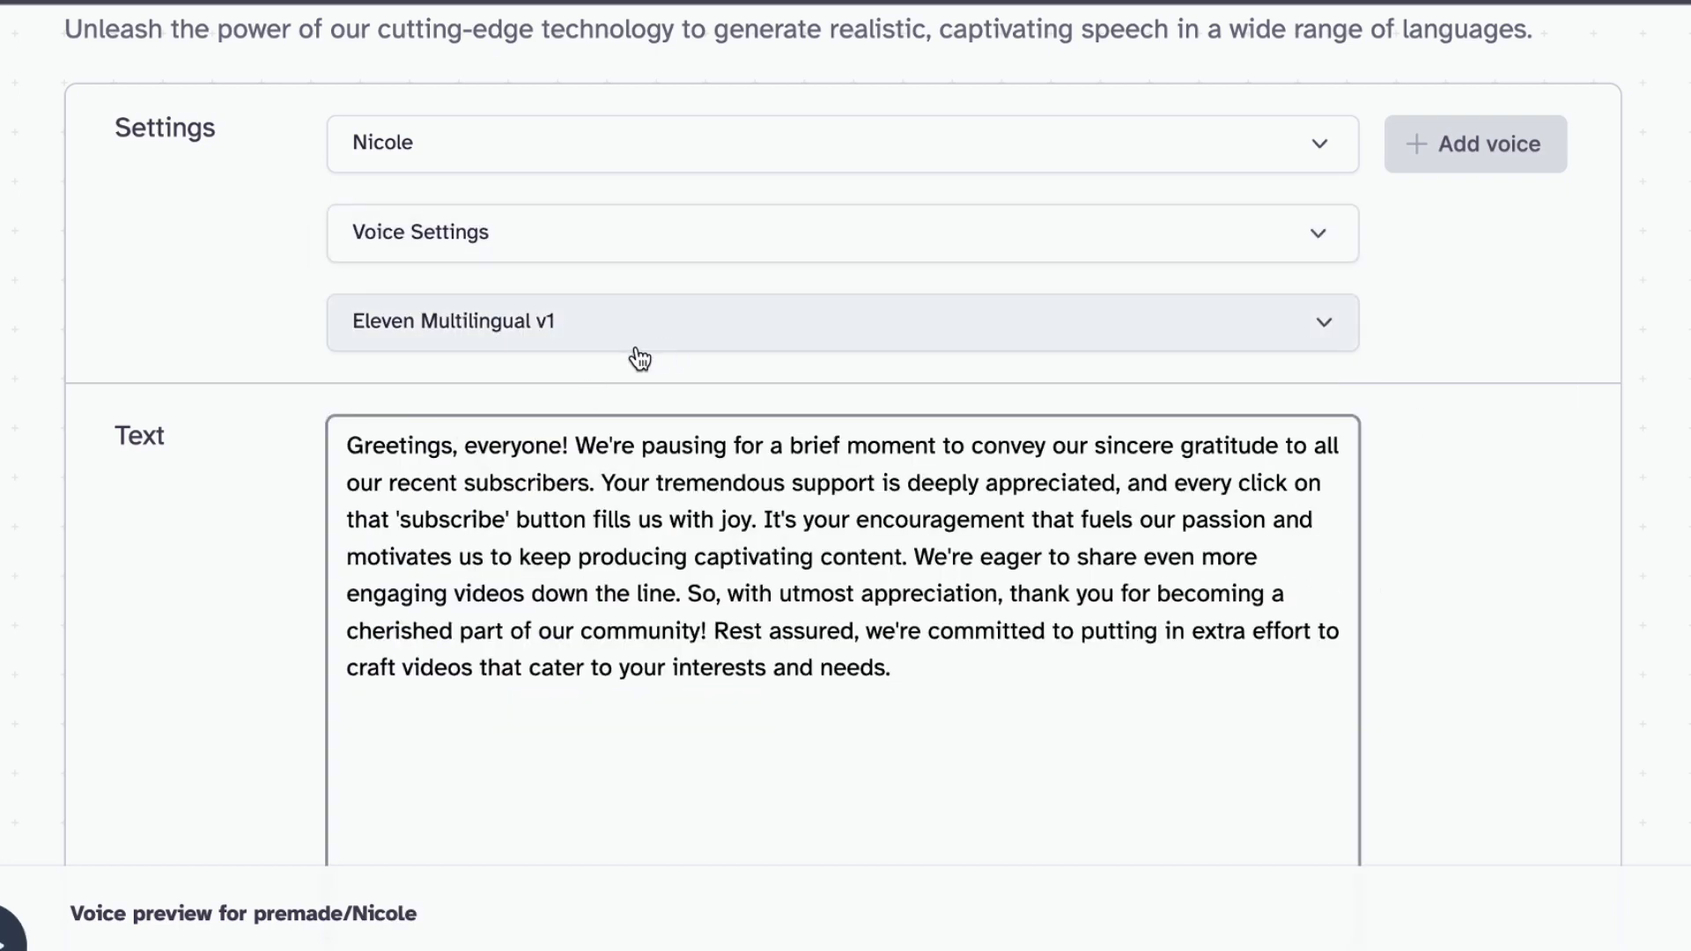
{"action": "scroll", "coordinate": [573, 358], "scroll_direction": "down", "scroll_amount": 4}
{"action": "scroll", "coordinate": [1426, 632], "scroll_direction": "up", "scroll_amount": 6}
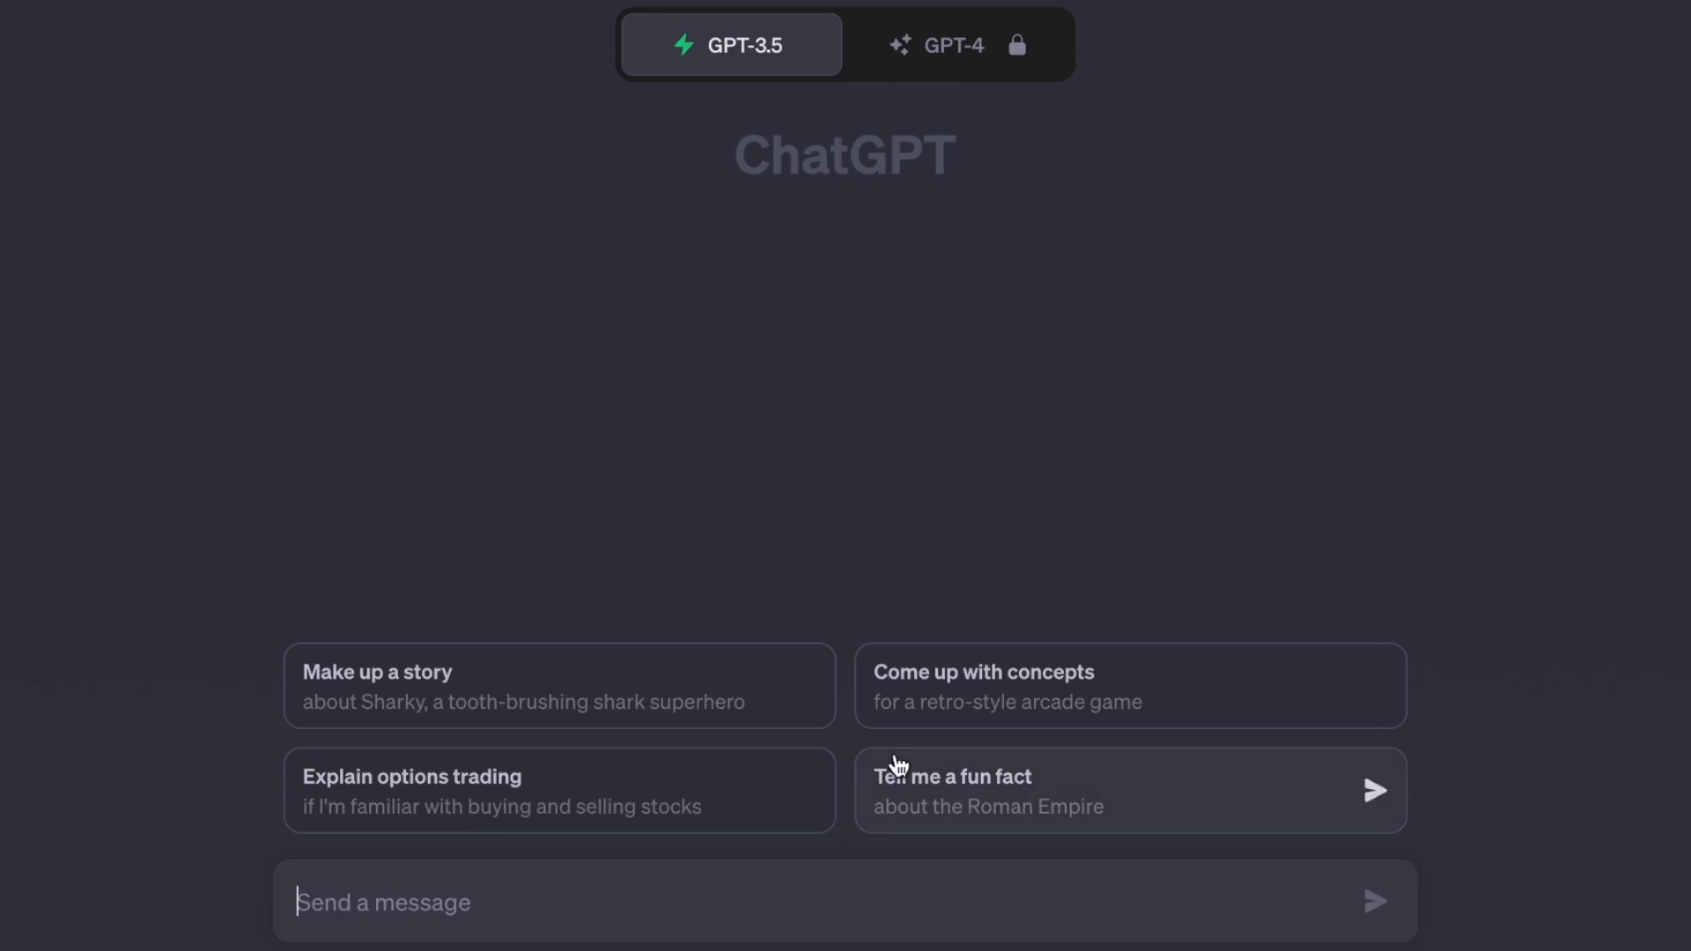
Switch to ChatGPT, send a prompt starting with "dialogue for" and read through the generated dialogue
{"action": "type", "text": "dialogue for thank you"}
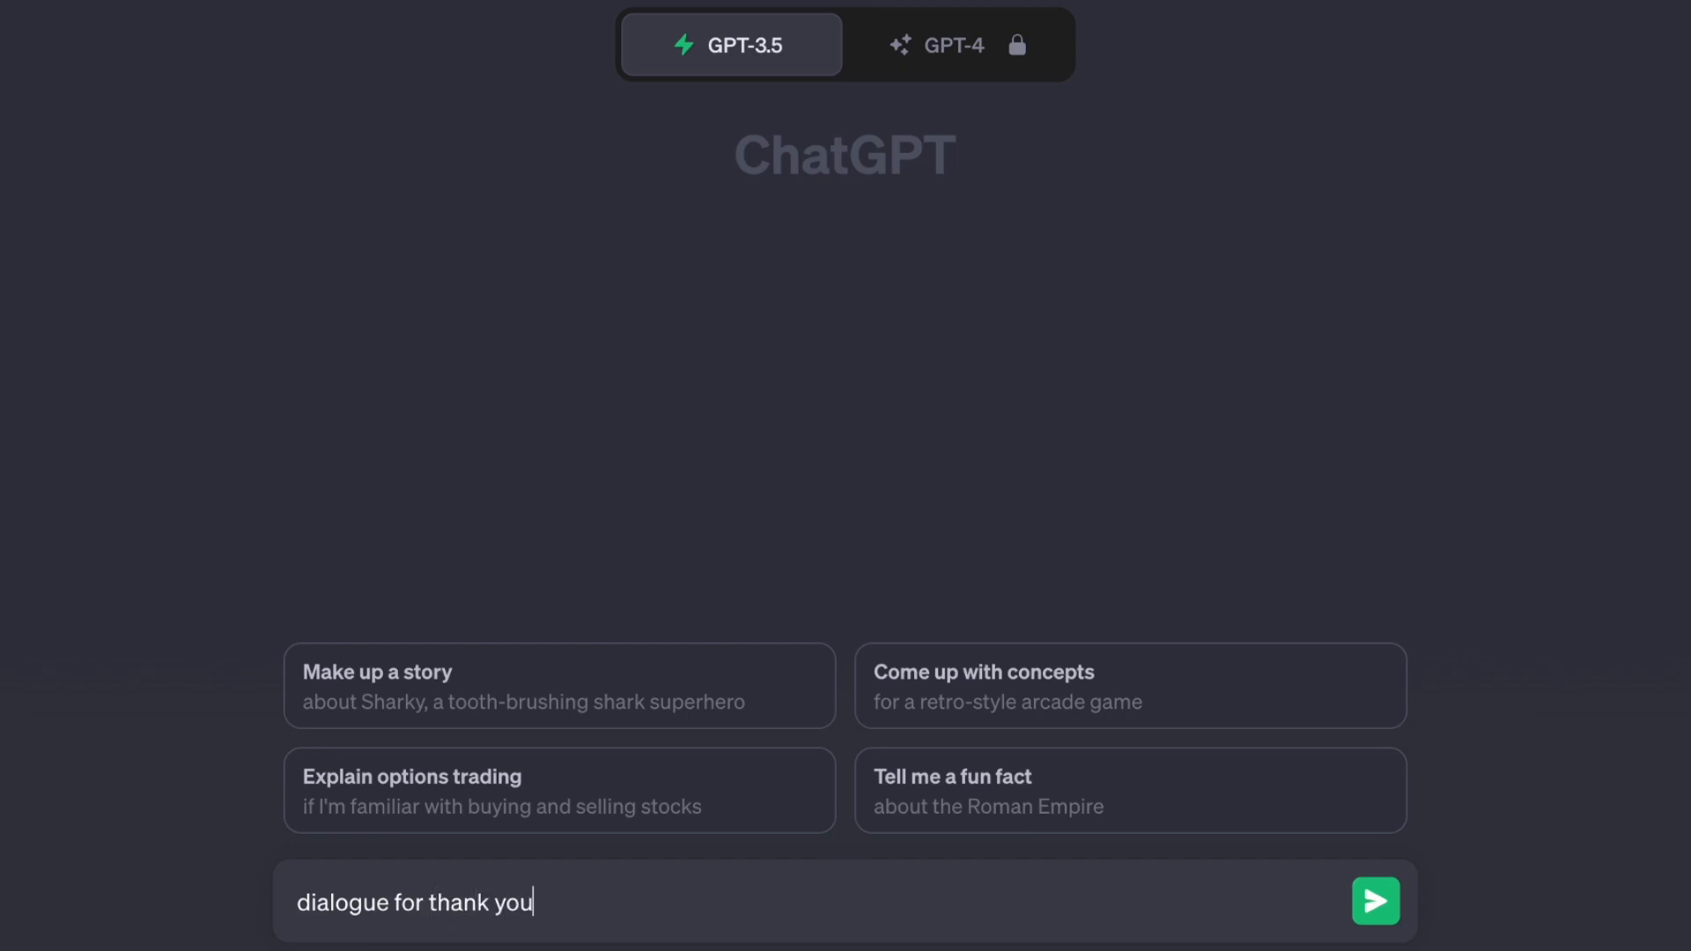
{"action": "key", "text": "Return"}
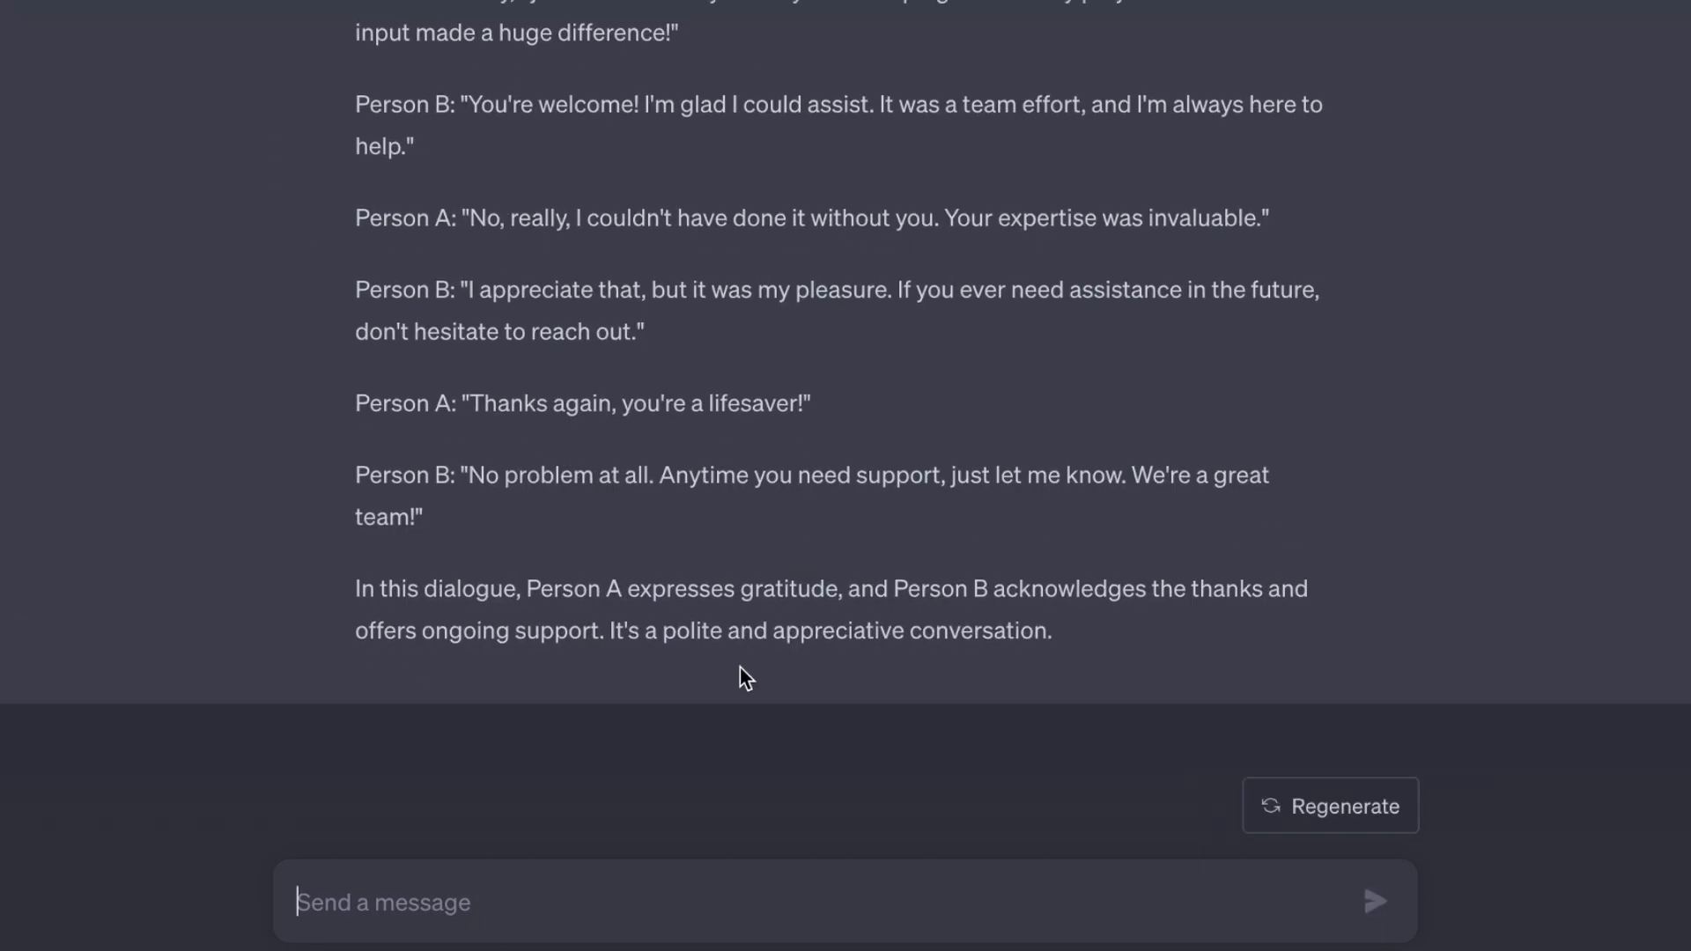
{"action": "scroll", "coordinate": [891, 585], "scroll_direction": "up", "scroll_amount": 5}
{"action": "scroll", "coordinate": [887, 622], "scroll_direction": "down", "scroll_amount": 5}
{"action": "scroll", "coordinate": [1158, 378], "scroll_direction": "up", "scroll_amount": 5}
{"action": "scroll", "coordinate": [867, 475], "scroll_direction": "down", "scroll_amount": 4}
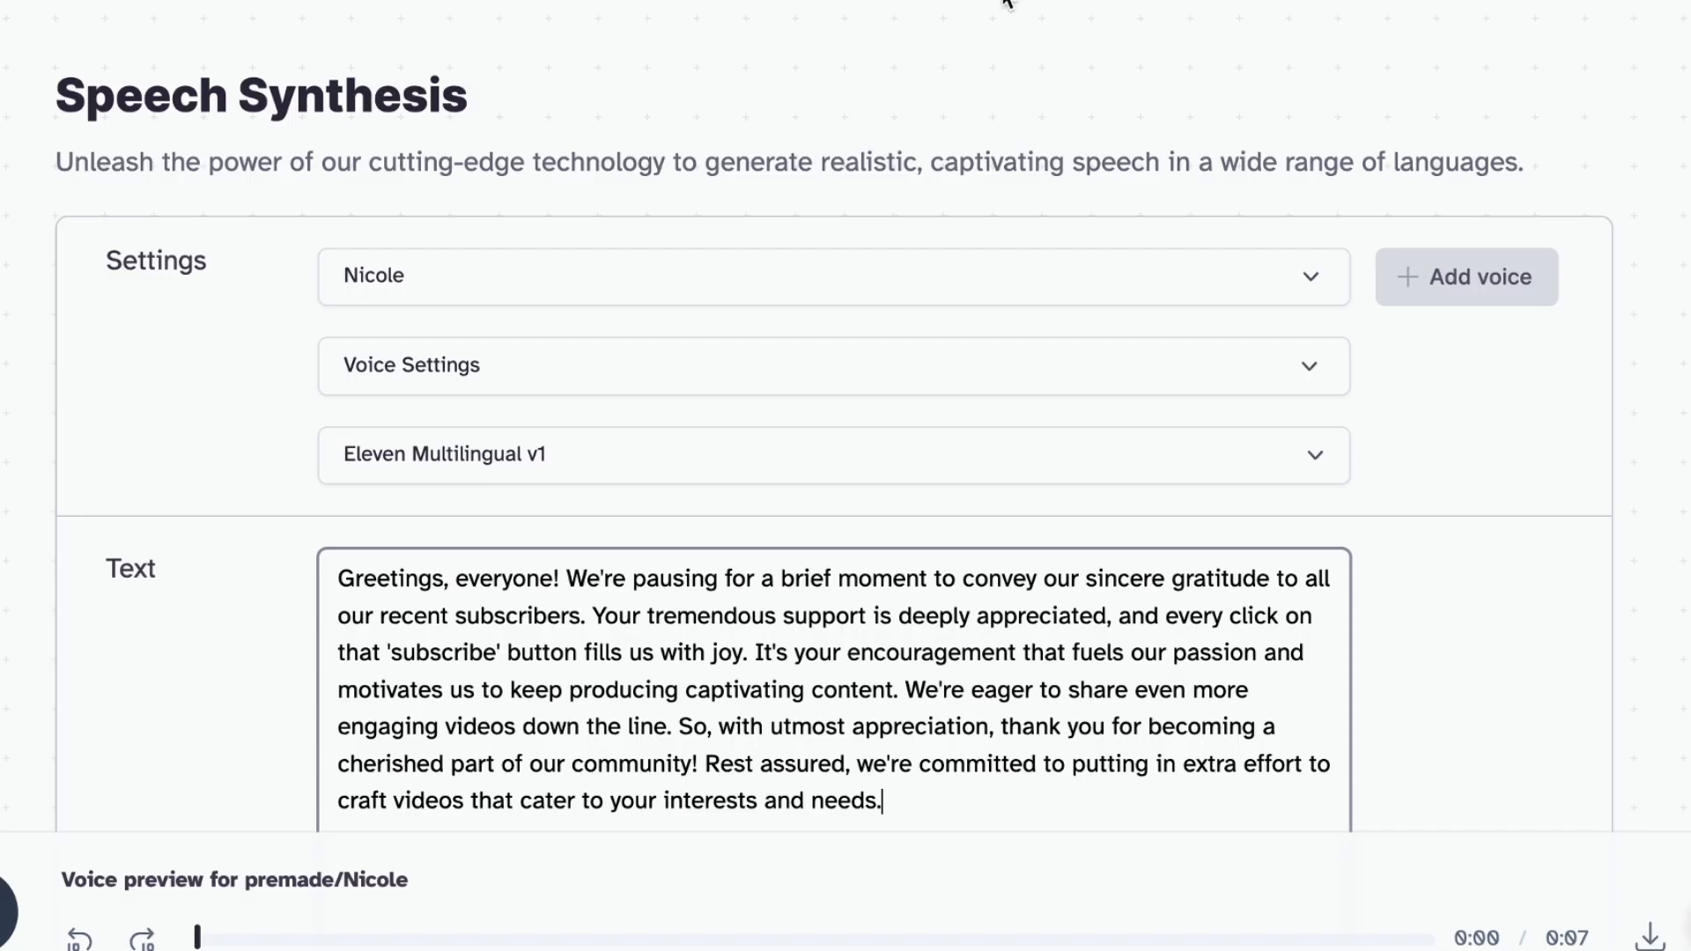
Return to ElevenLabs, generate speech from the subscriber thank-you text with the Nicole voice and pause its playback
{"action": "scroll", "coordinate": [1520, 593], "scroll_direction": "down", "scroll_amount": 6}
{"action": "left_click", "coordinate": [782, 659]}
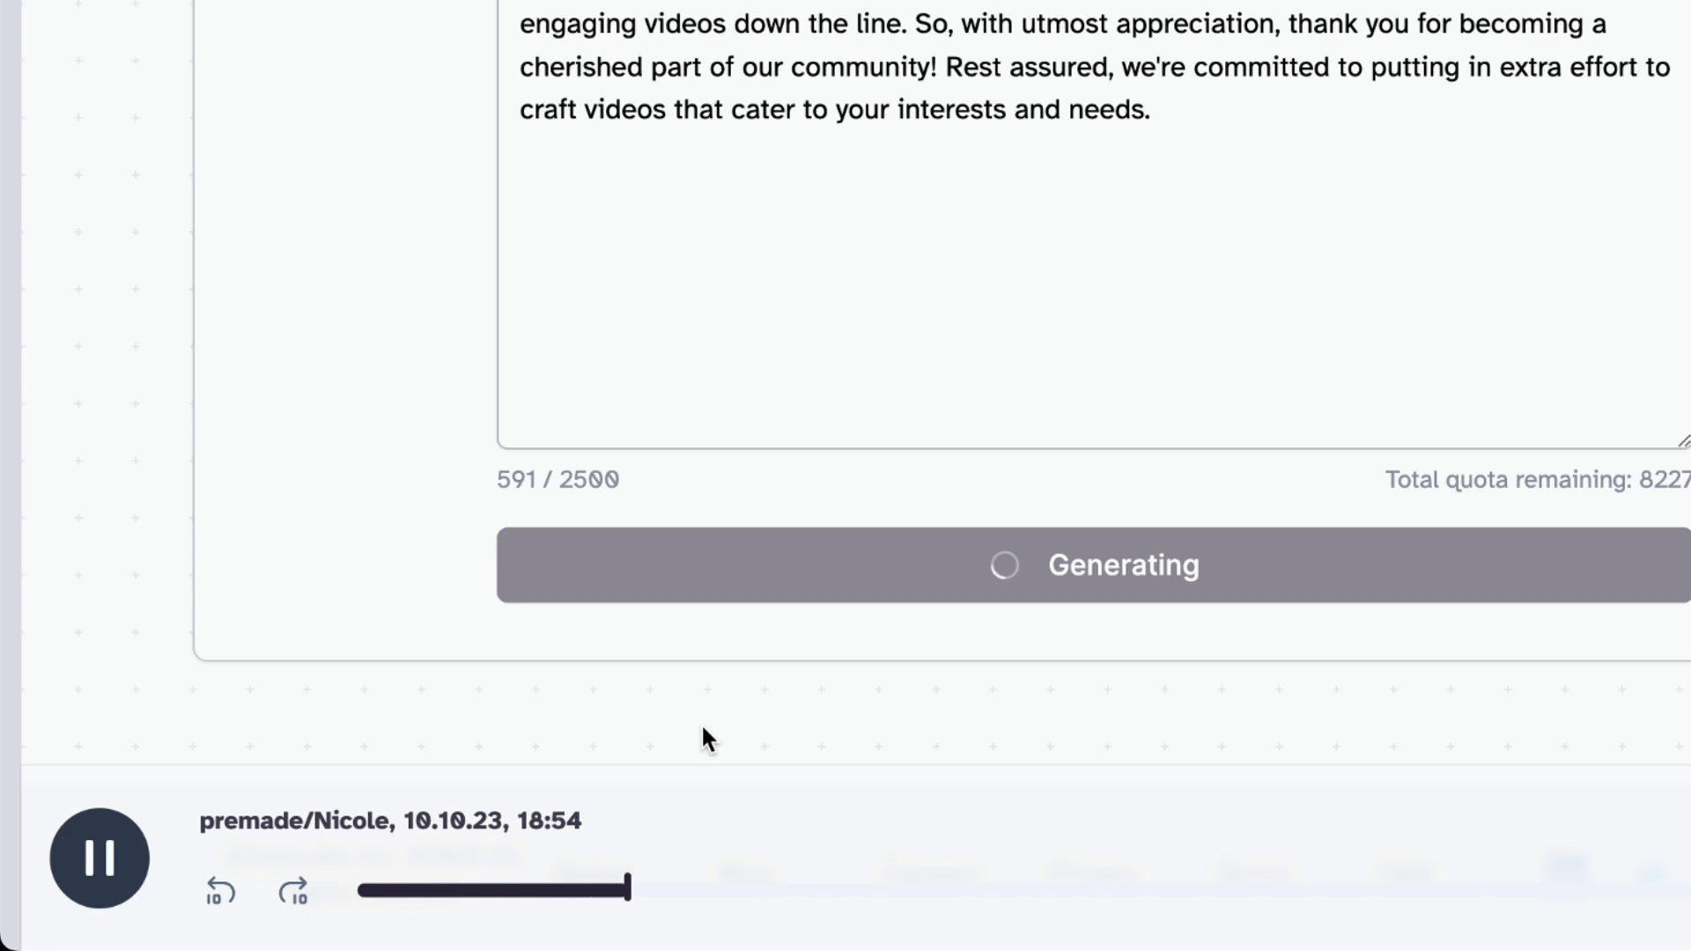
{"action": "left_click", "coordinate": [127, 852]}
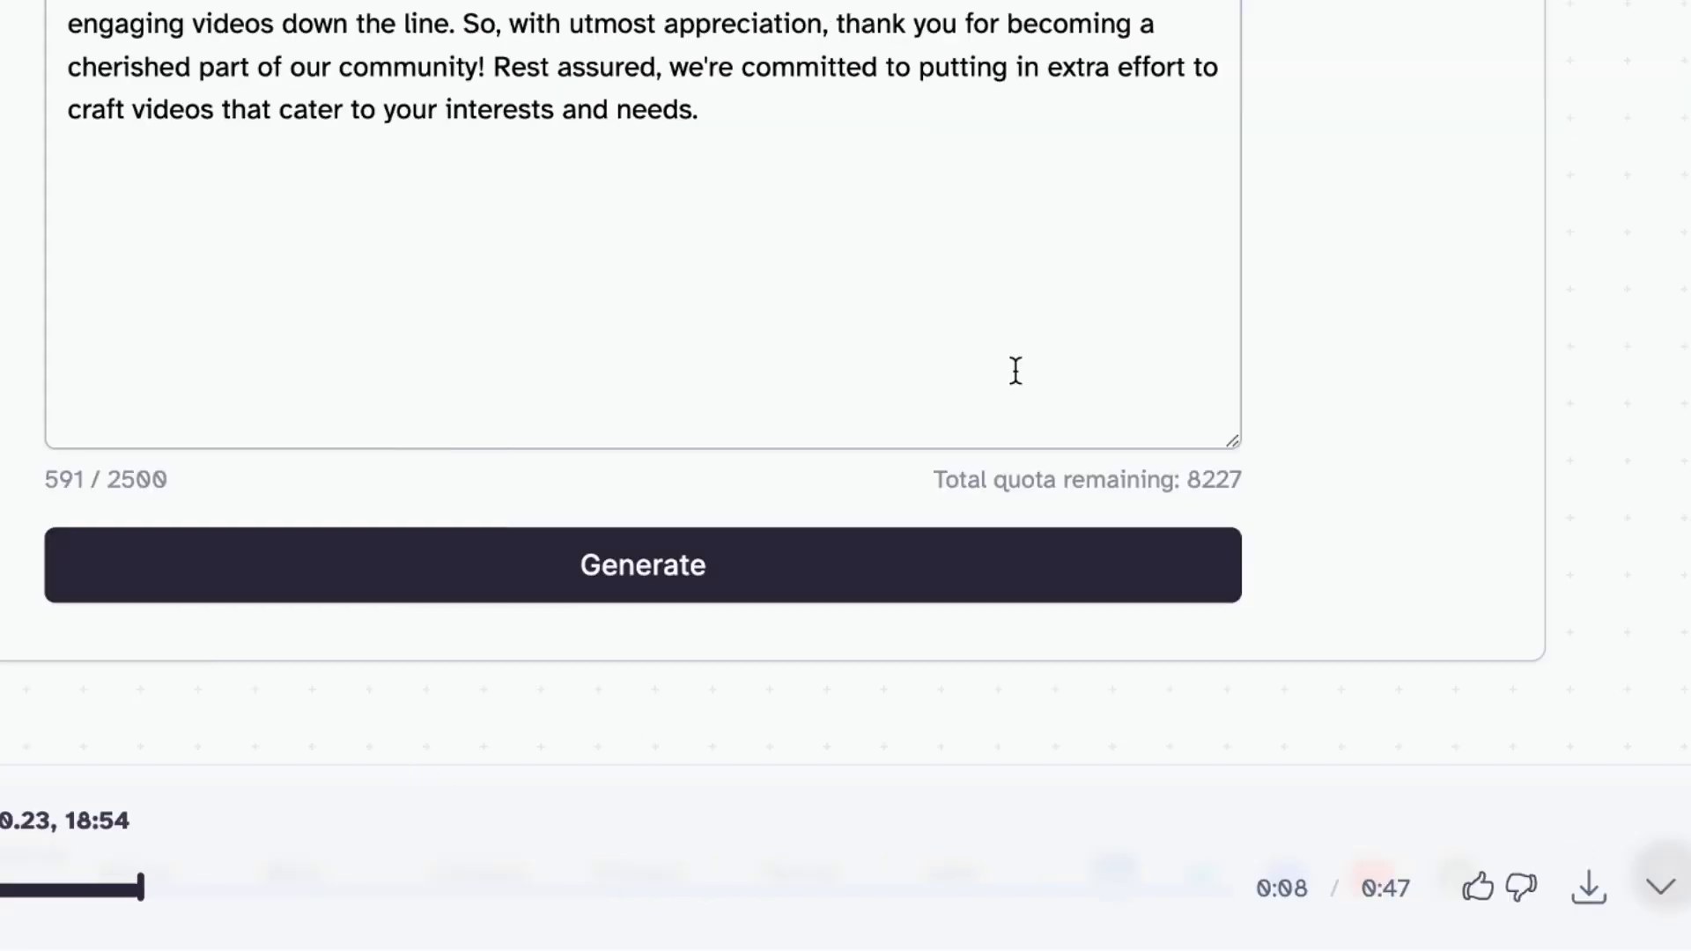
Download the generated speech from ElevenLabs, switch to D-ID and start creating a new video
{"action": "left_click", "coordinate": [1588, 895]}
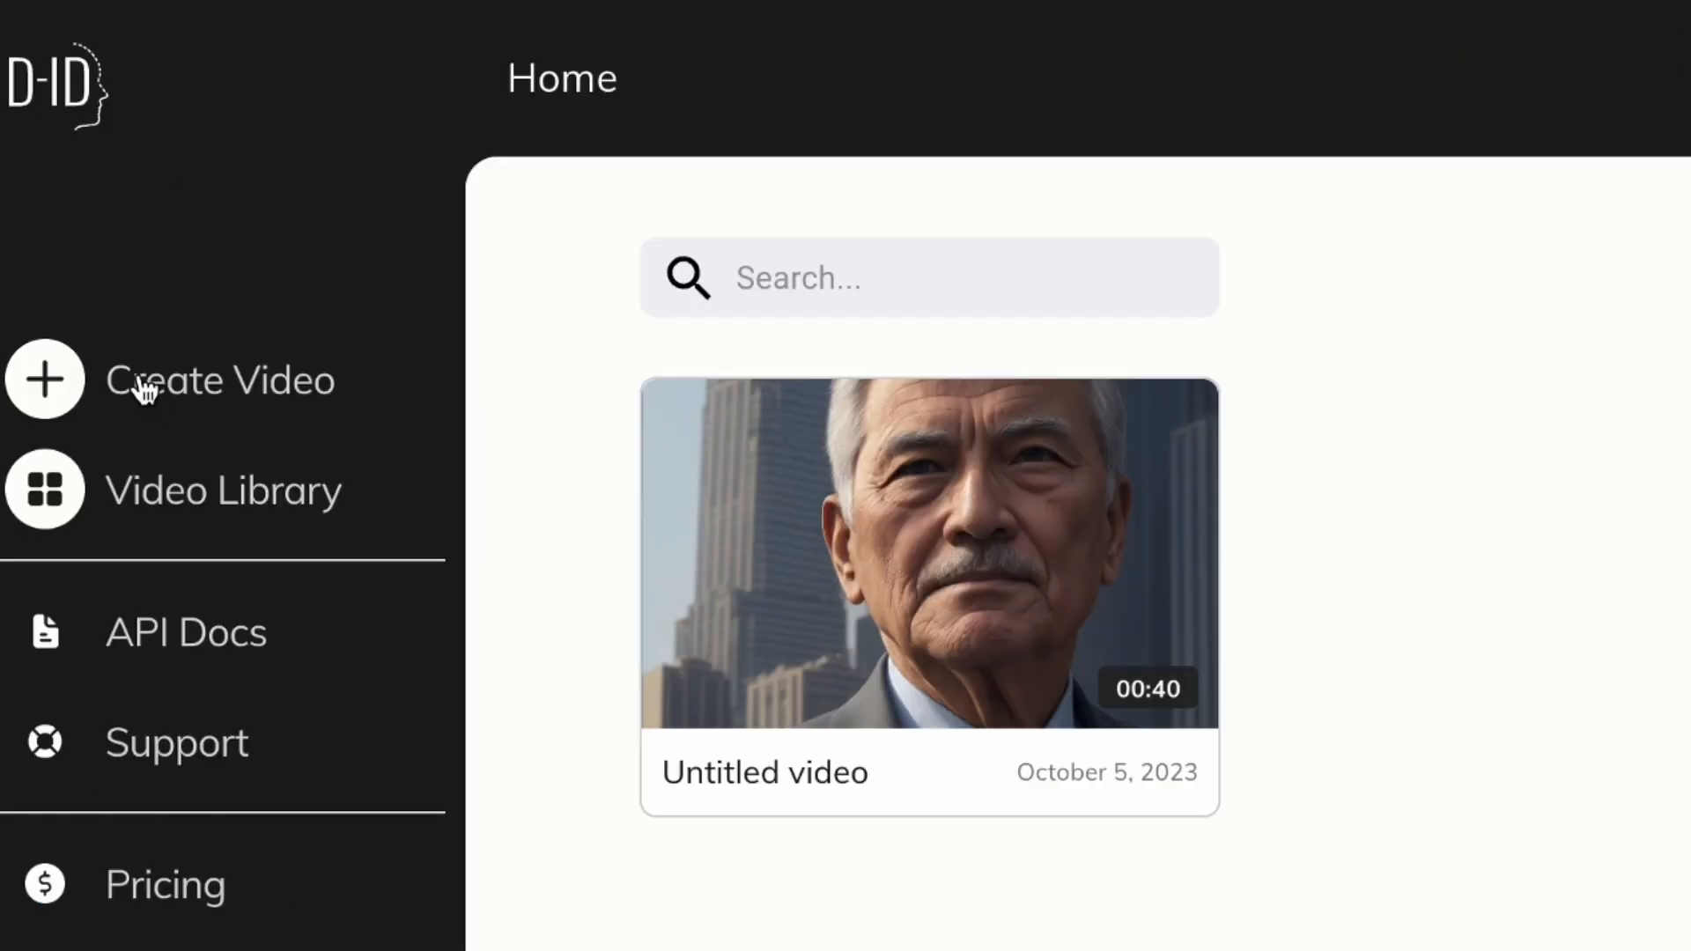
{"action": "left_click", "coordinate": [145, 389]}
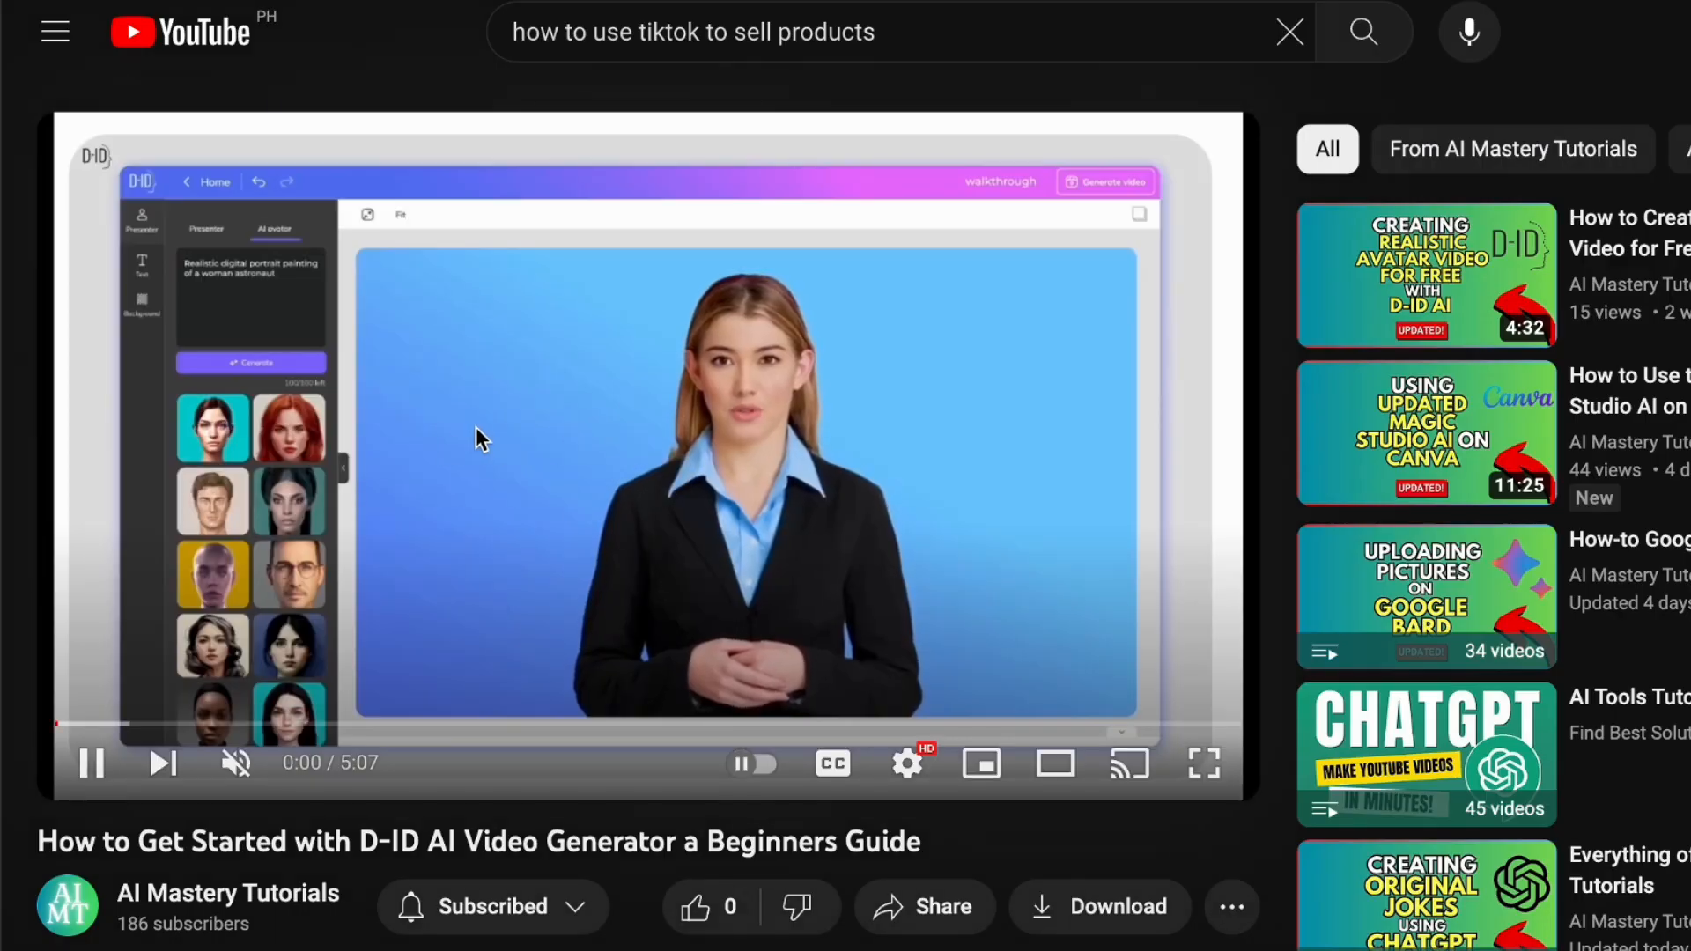
On YouTube, play the video "How to Get Started with D-ID AI Video Generator a Beginners Guide" and look over its title
{"action": "left_click", "coordinate": [475, 426]}
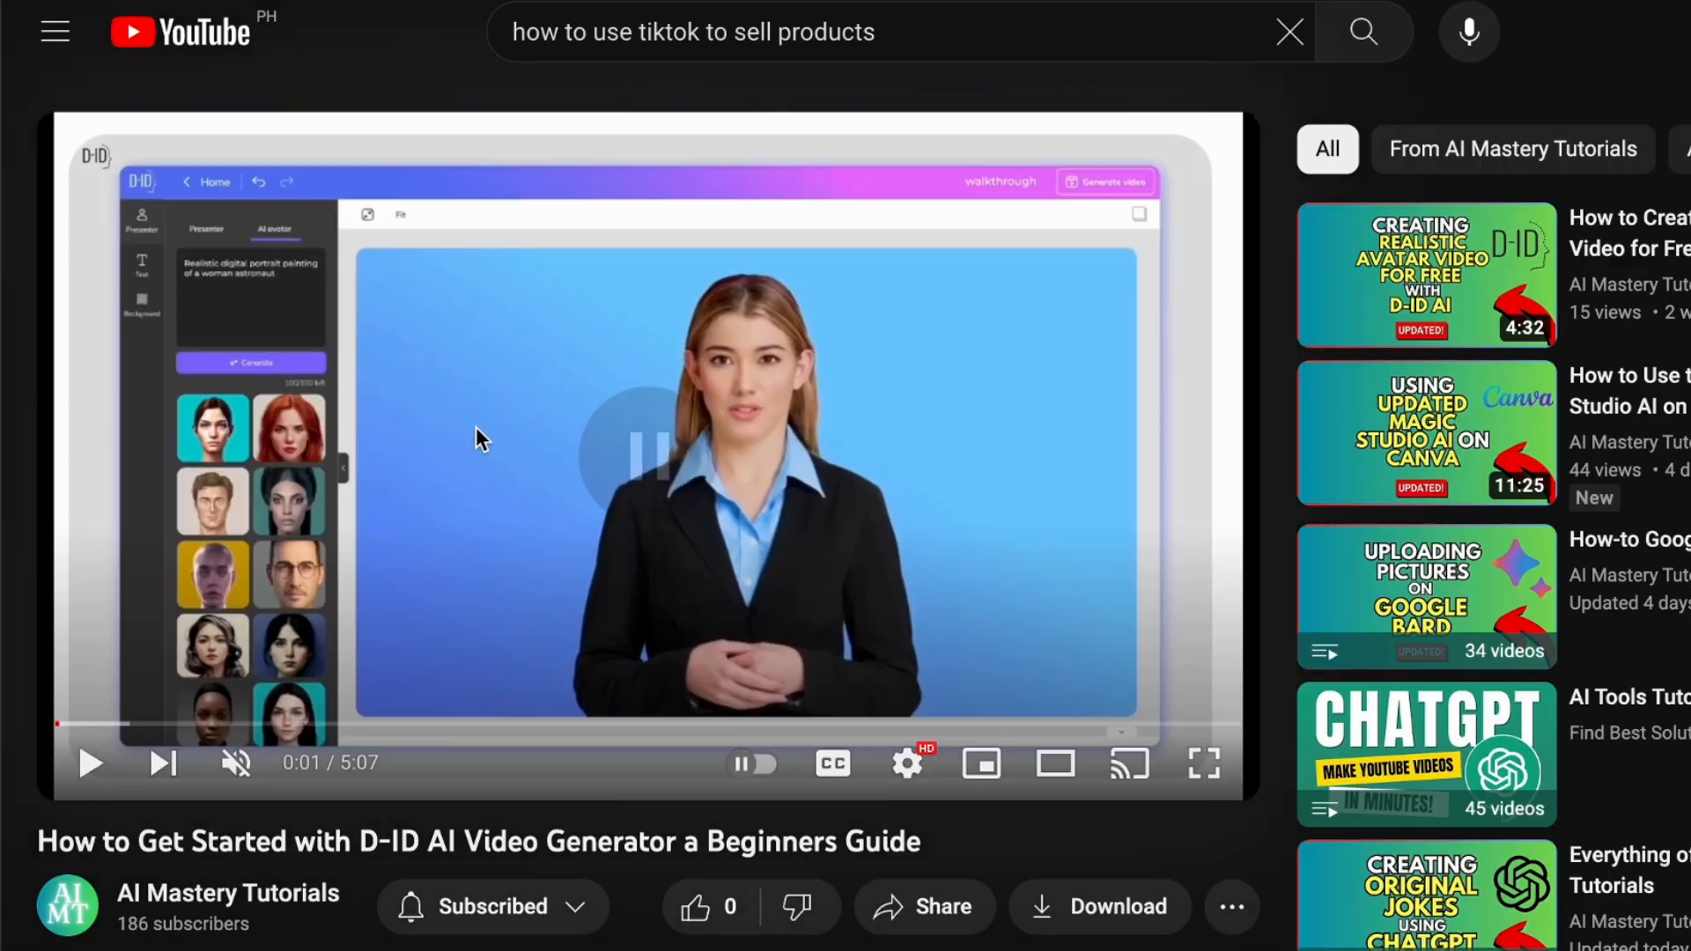
{"action": "left_click", "coordinate": [93, 766]}
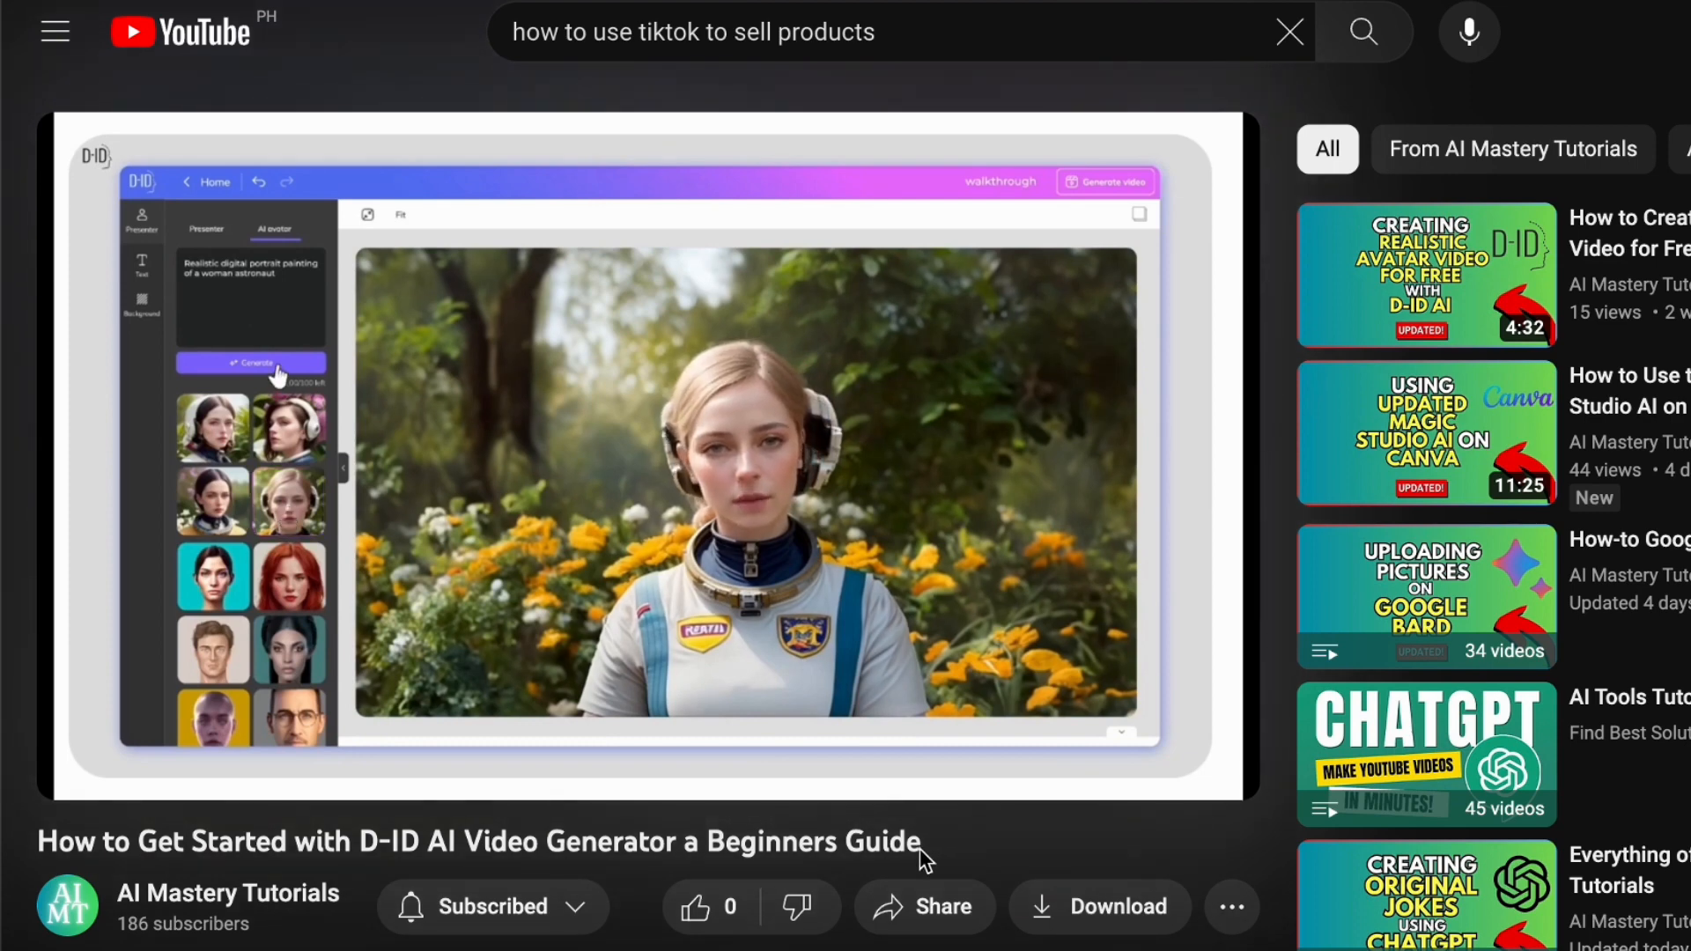
{"action": "left_click_drag", "start_coordinate": [925, 859], "coordinate": [13, 861]}
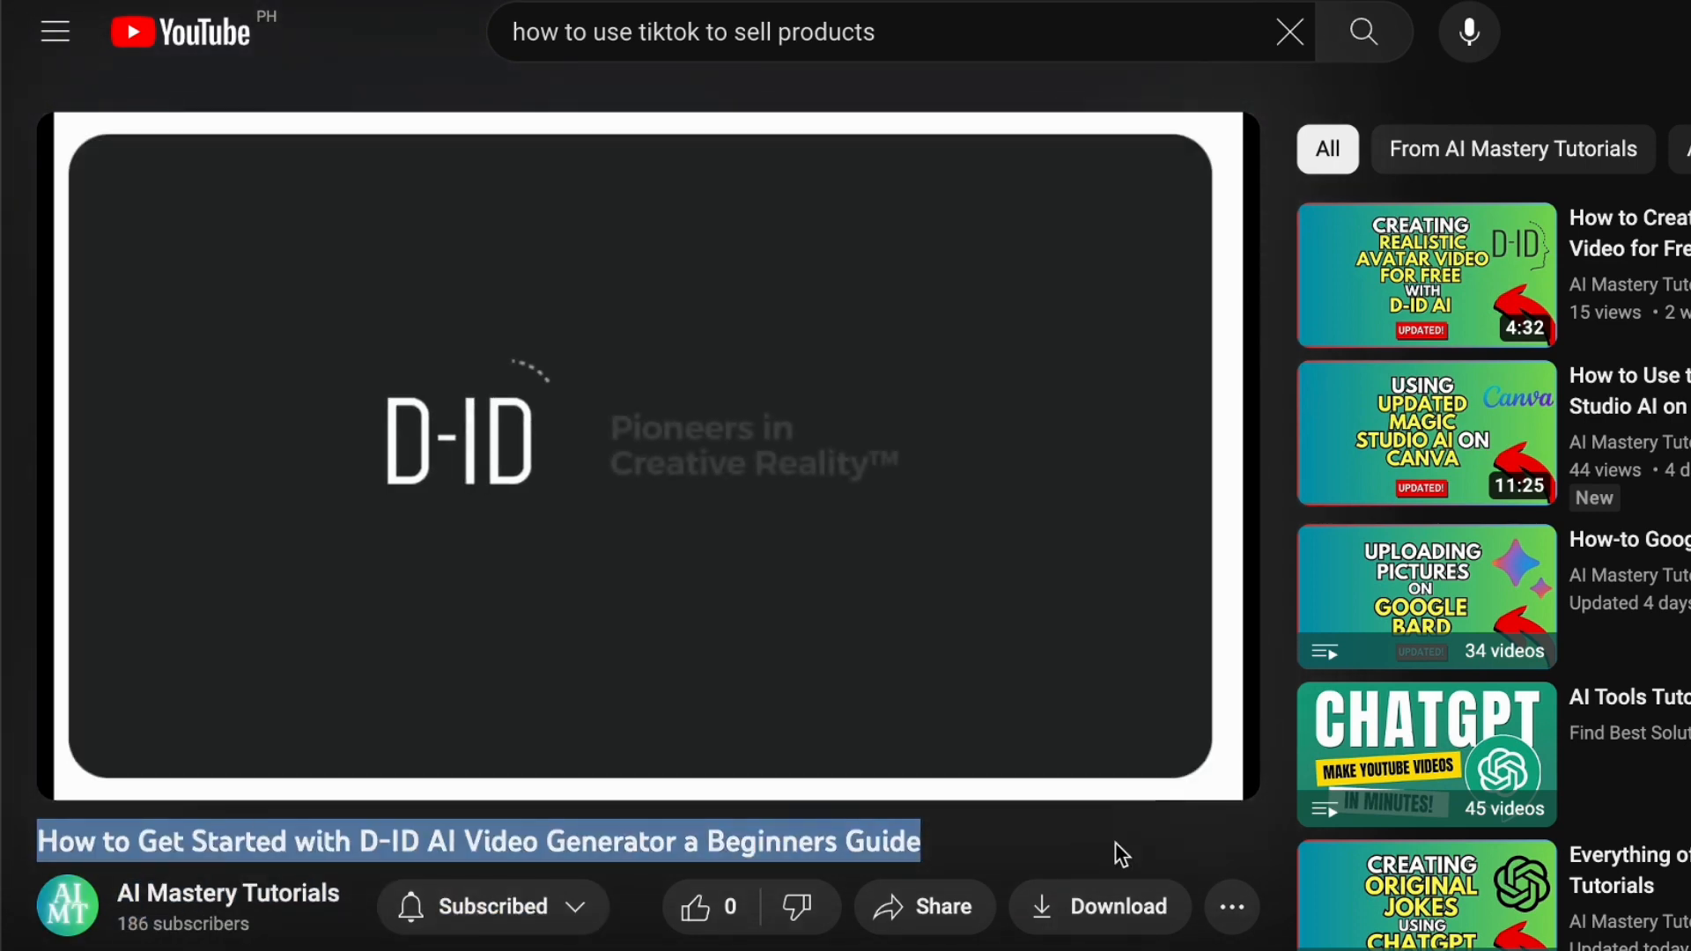
{"action": "left_click", "coordinate": [981, 839]}
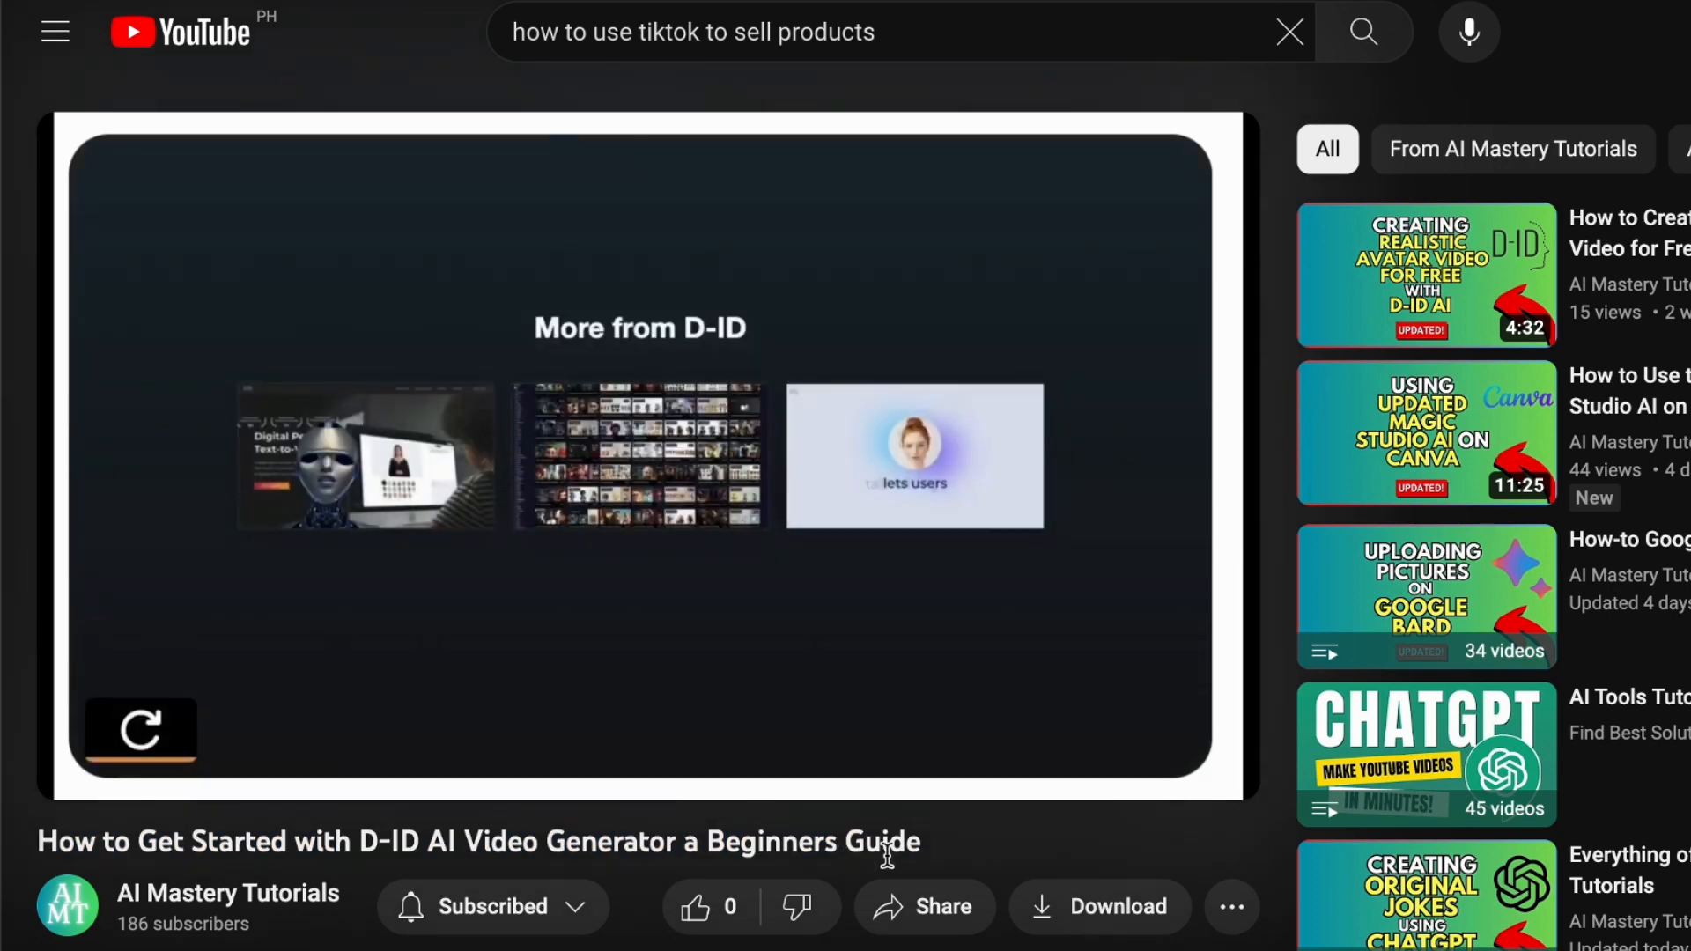
{"action": "left_click_drag", "start_coordinate": [203, 738], "coordinate": [425, 732]}
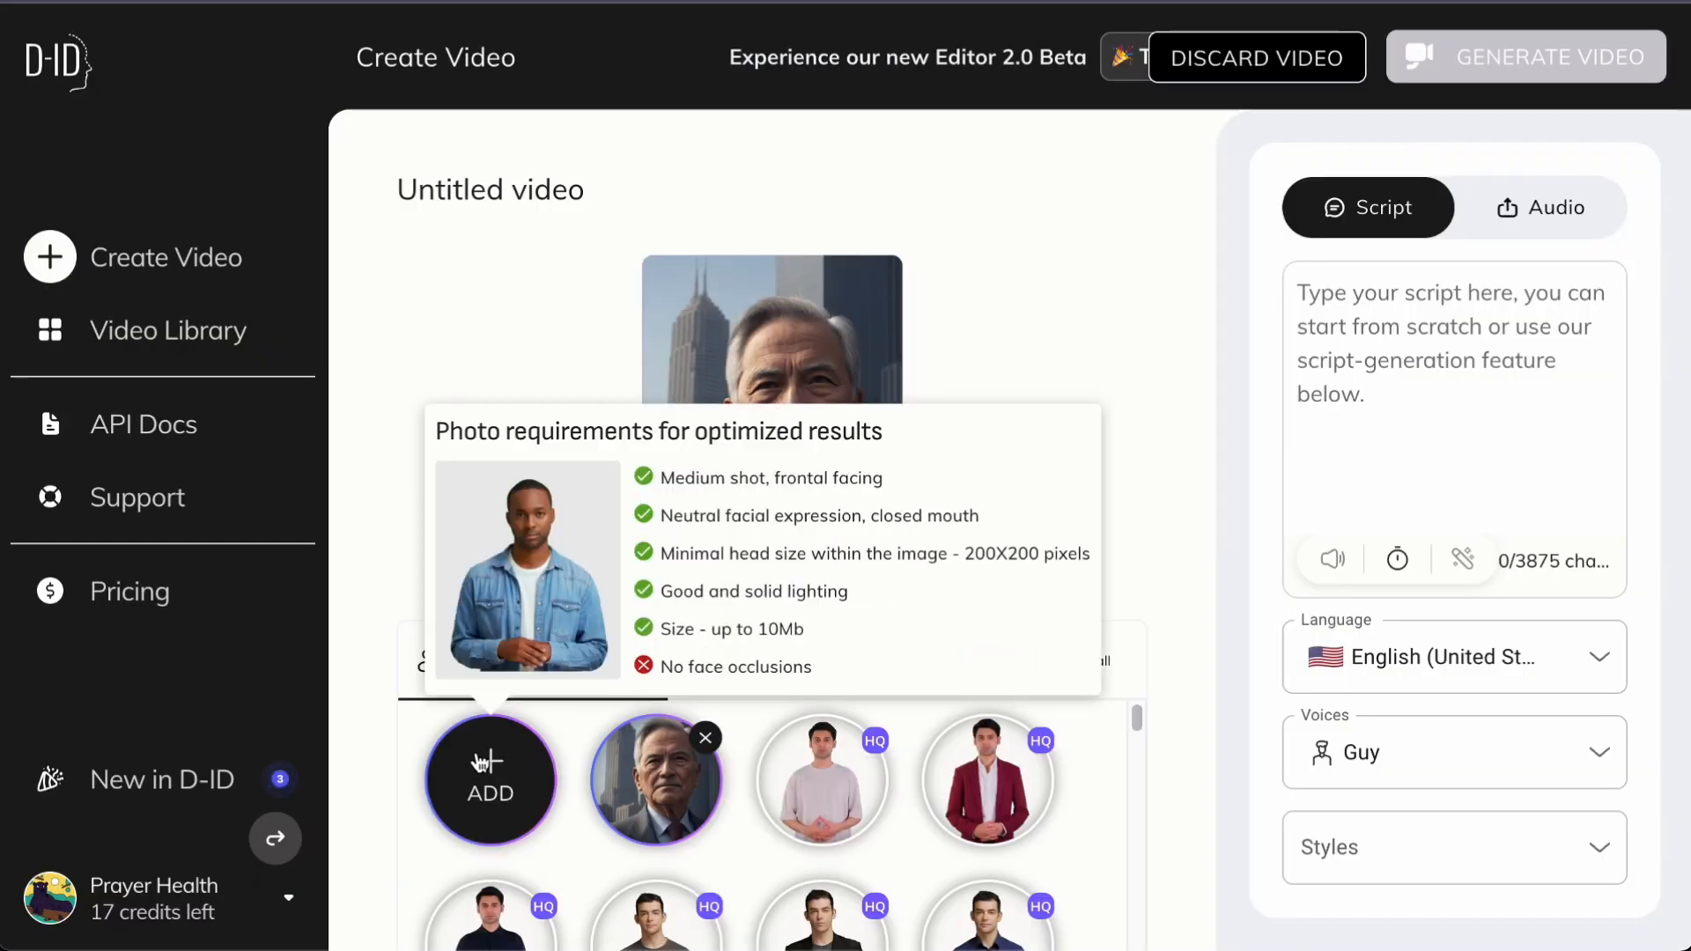
In D-ID, add the downloaded portrait of the girl with flowers as the video's presenter
{"action": "left_click", "coordinate": [486, 763]}
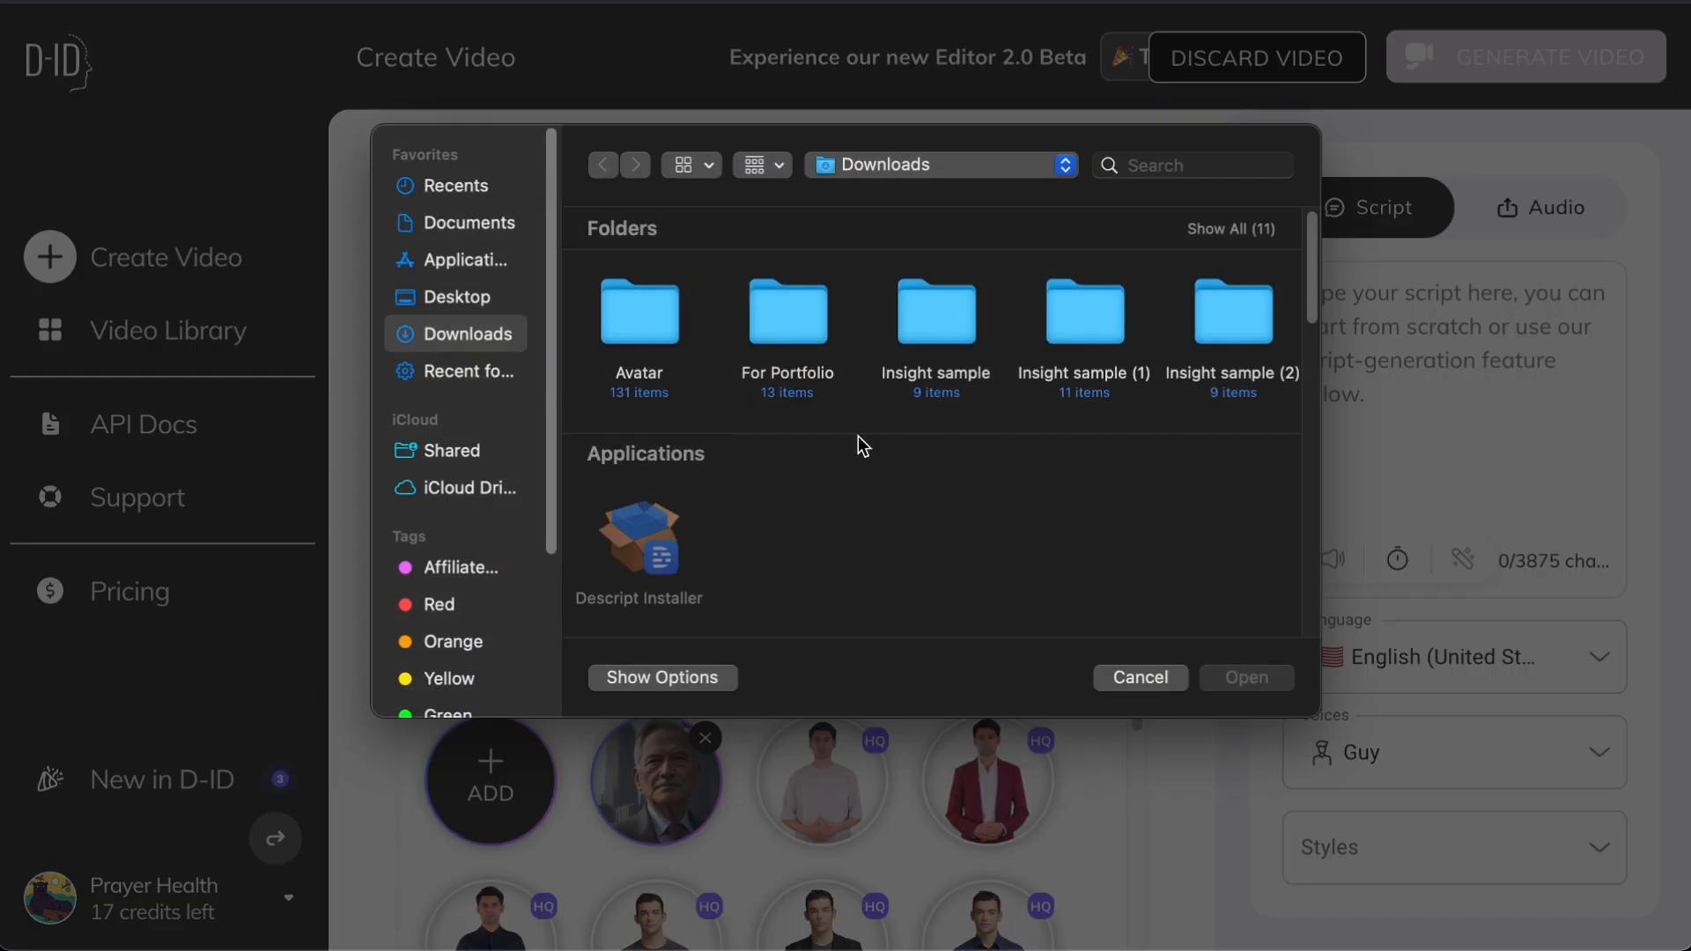
{"action": "scroll", "coordinate": [862, 458], "scroll_direction": "down", "scroll_amount": 5}
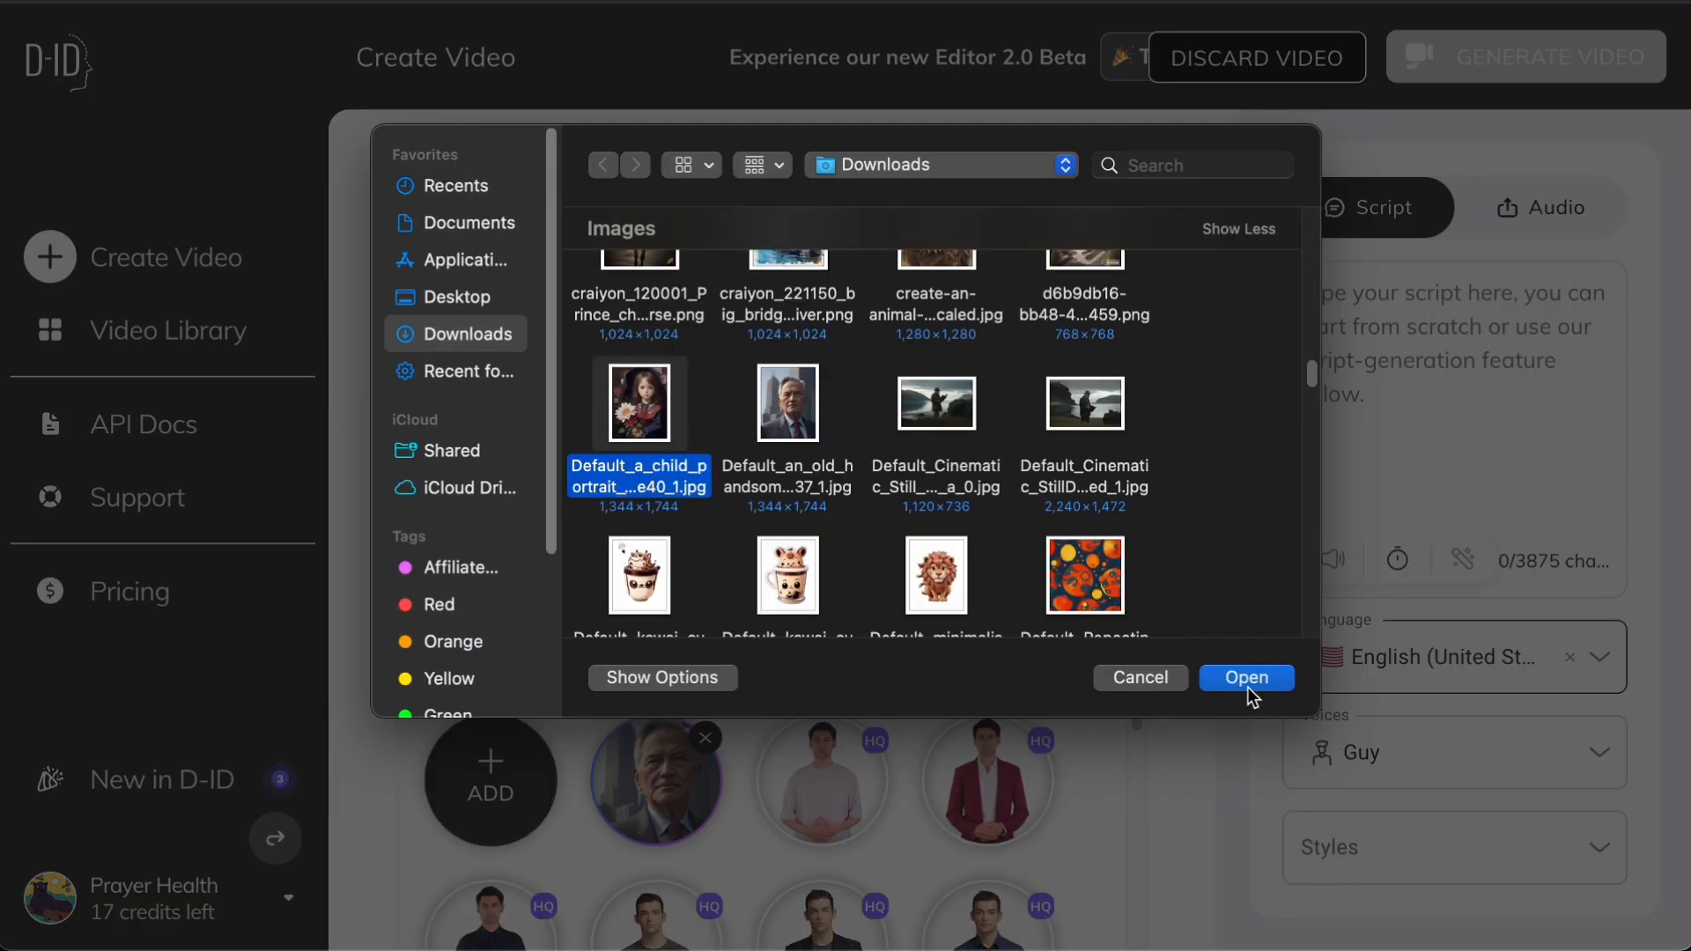
{"action": "left_click", "coordinate": [1248, 687]}
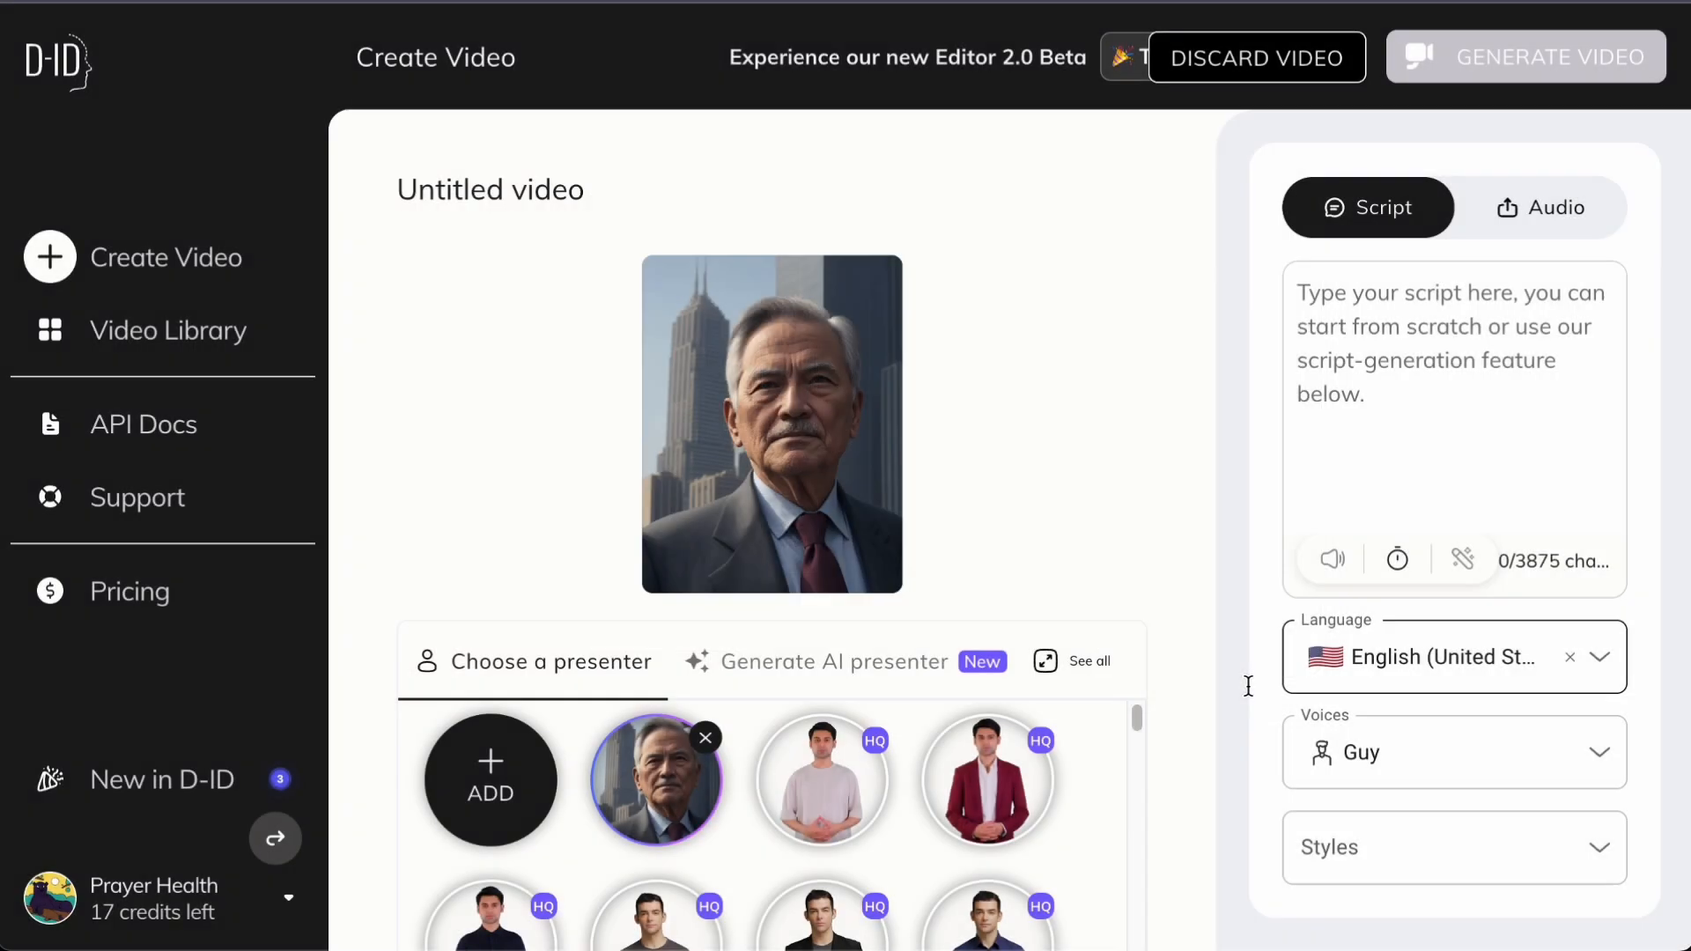
Upload the 47-second ElevenLabs MP3 from the Downloads folder as the presenter's audio
{"action": "left_click", "coordinate": [1465, 208]}
{"action": "left_click", "coordinate": [1457, 430]}
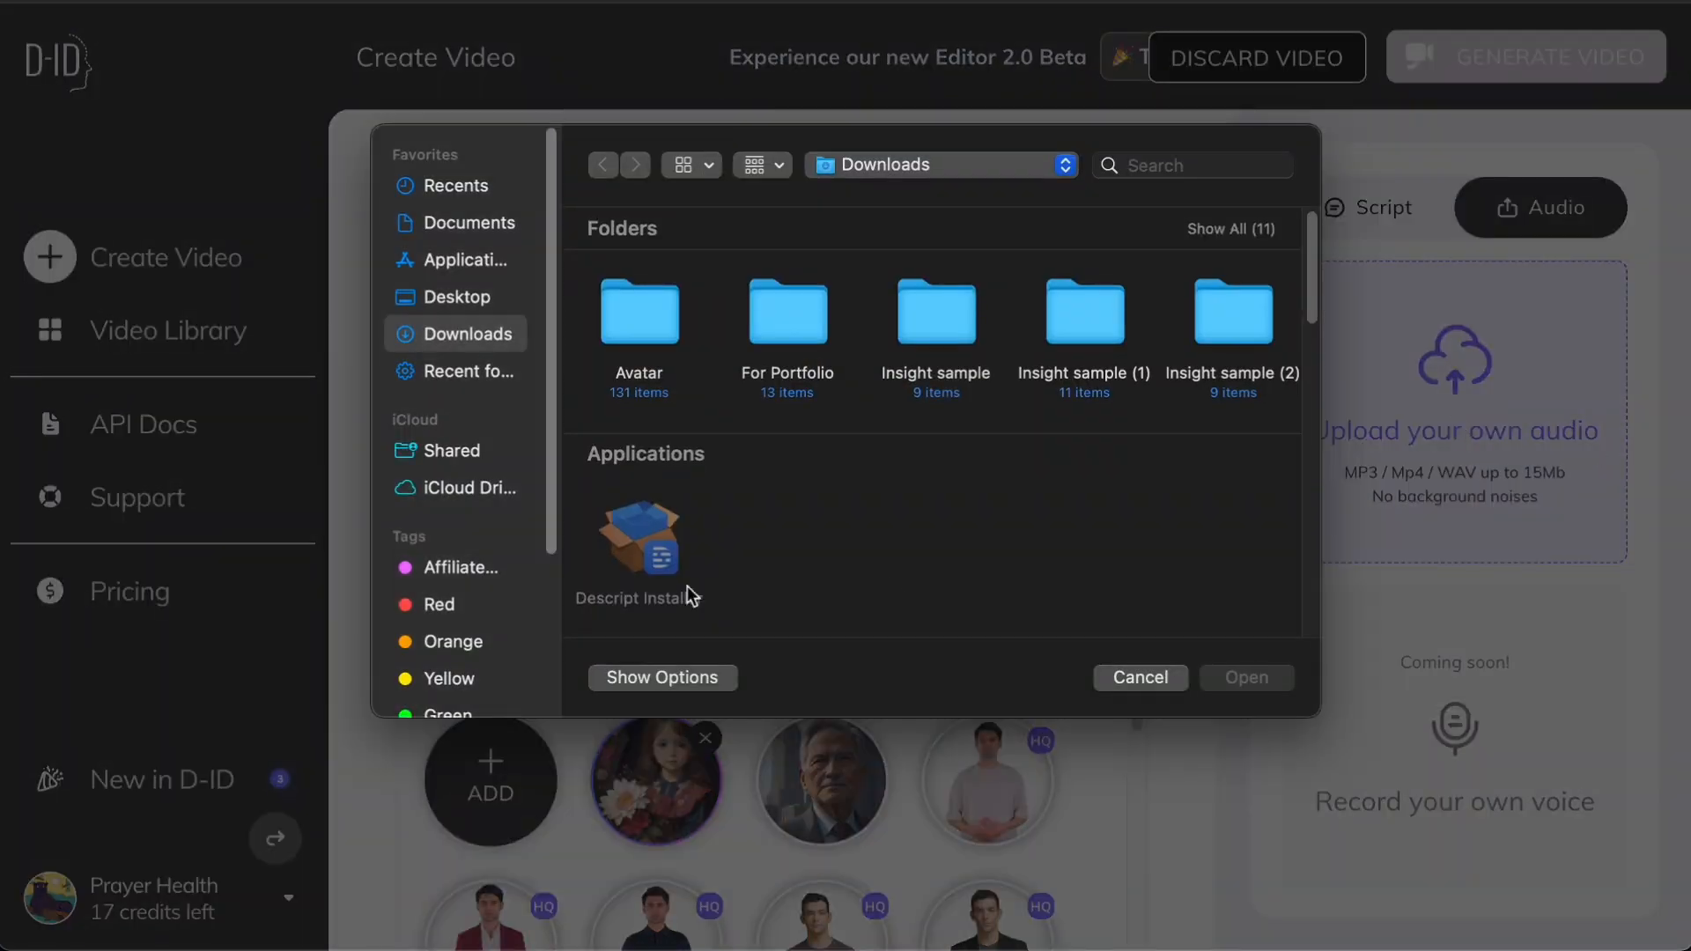
{"action": "scroll", "coordinate": [830, 479], "scroll_direction": "down", "scroll_amount": 3}
{"action": "scroll", "coordinate": [936, 423], "scroll_direction": "down", "scroll_amount": 5}
{"action": "left_click", "coordinate": [937, 460]}
{"action": "left_click", "coordinate": [1247, 677]}
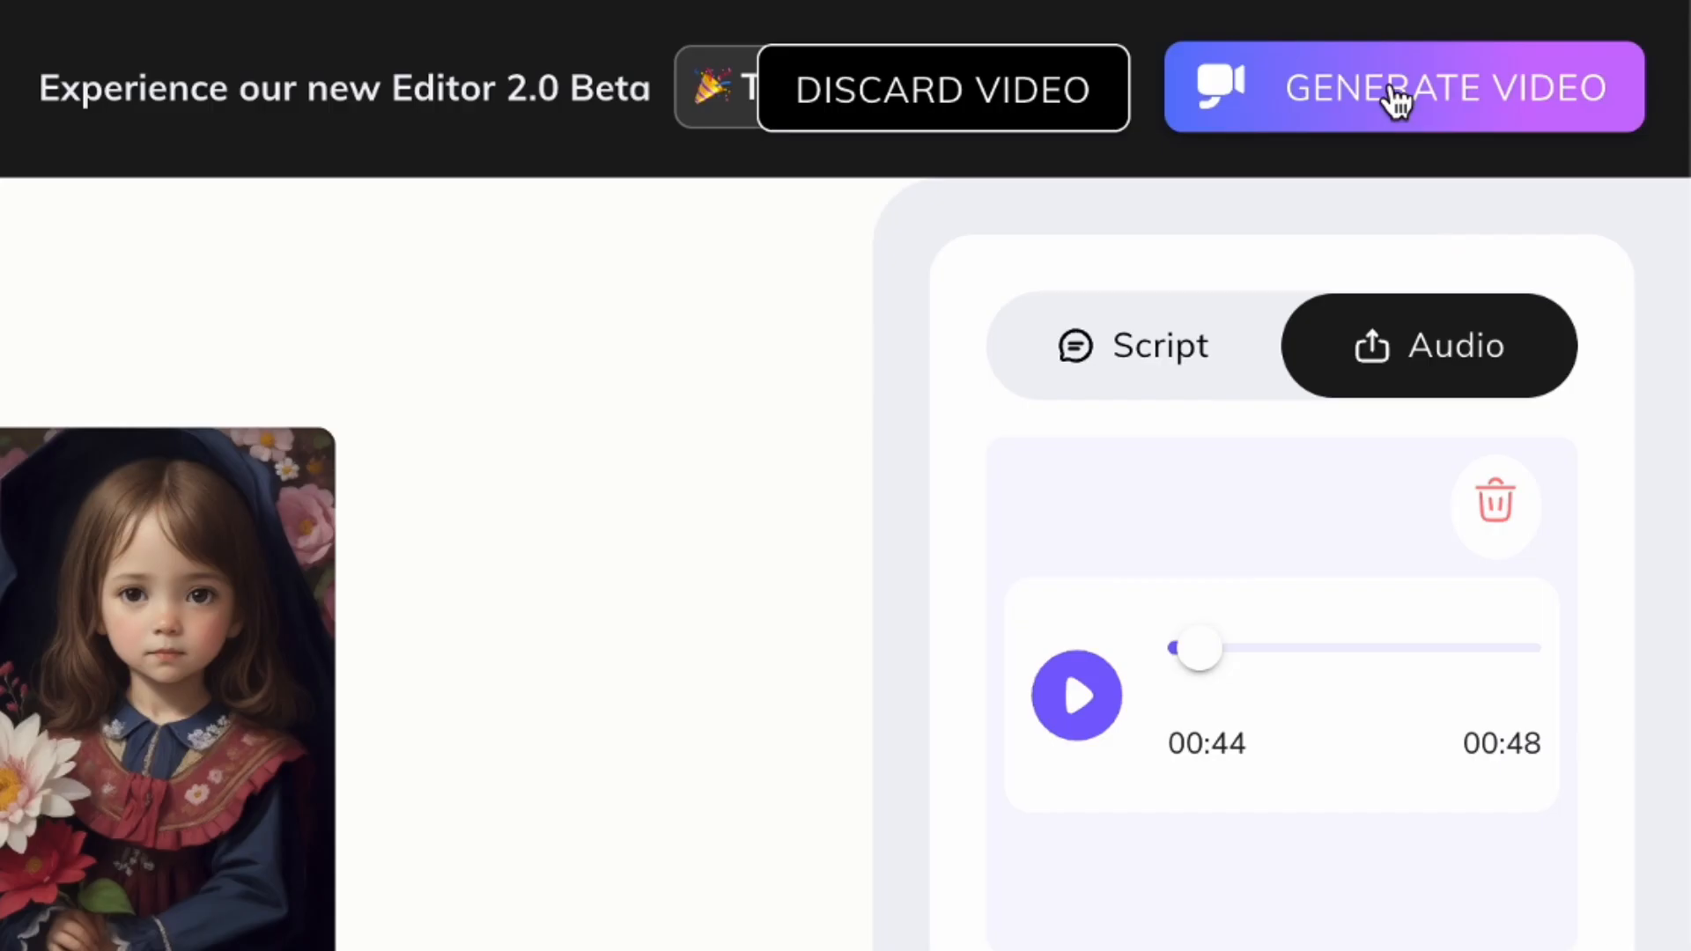
Generate the talking portrait video and download the finished clip from the video library
{"action": "left_click", "coordinate": [1394, 92]}
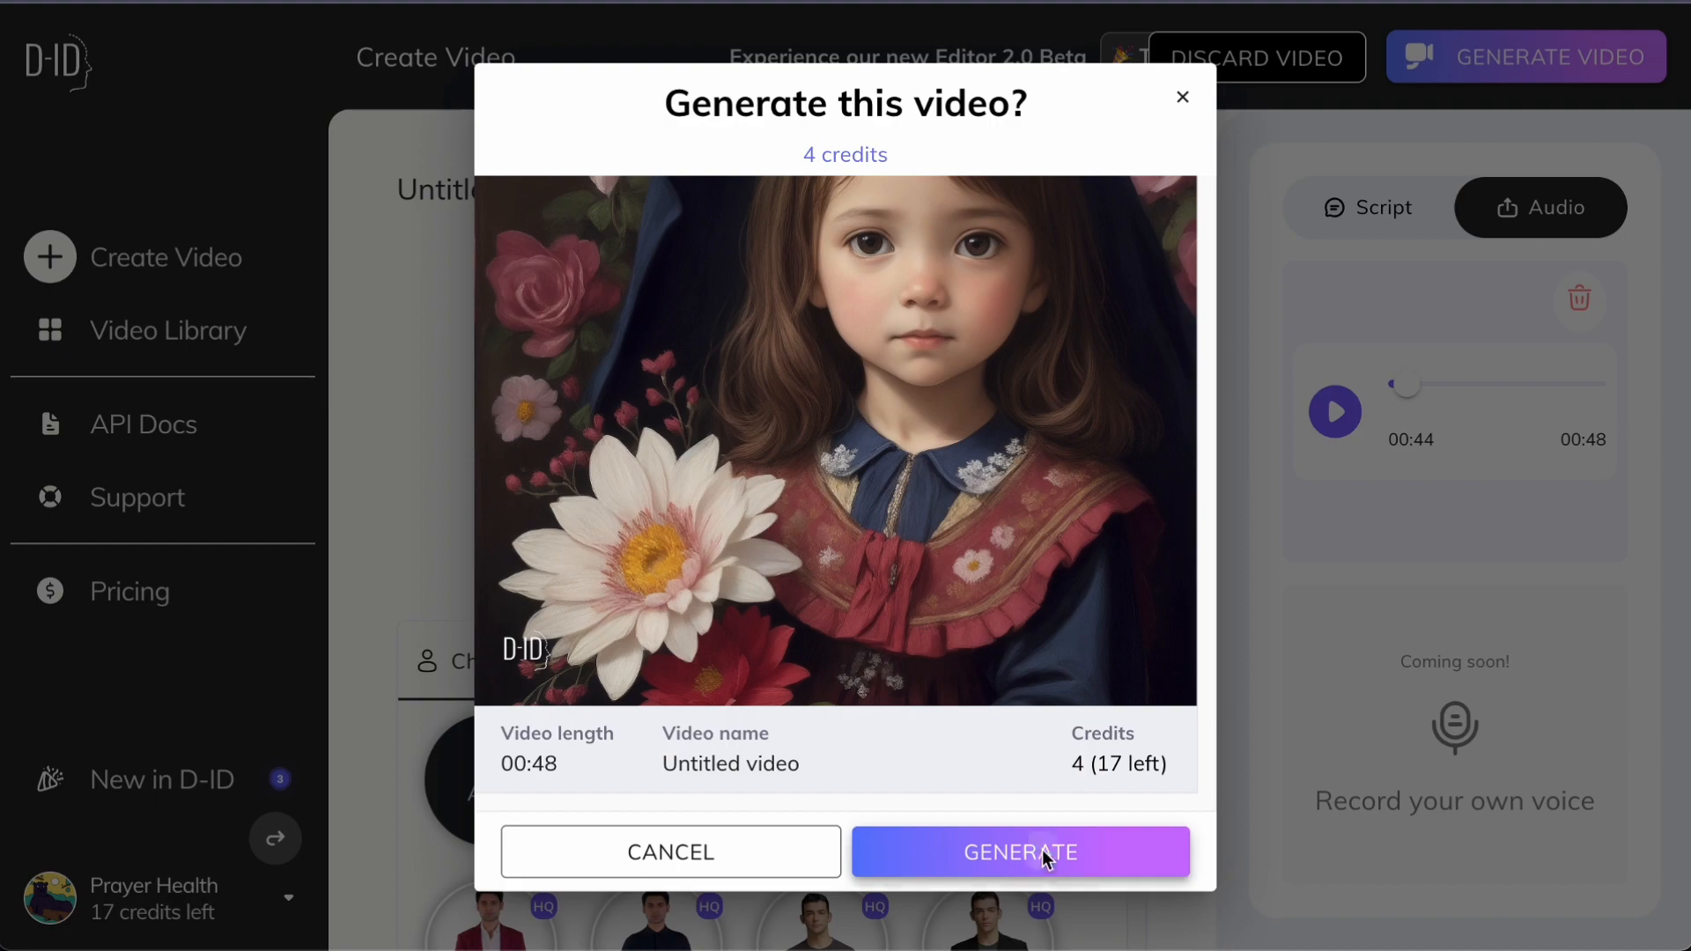
{"action": "left_click", "coordinate": [1045, 853]}
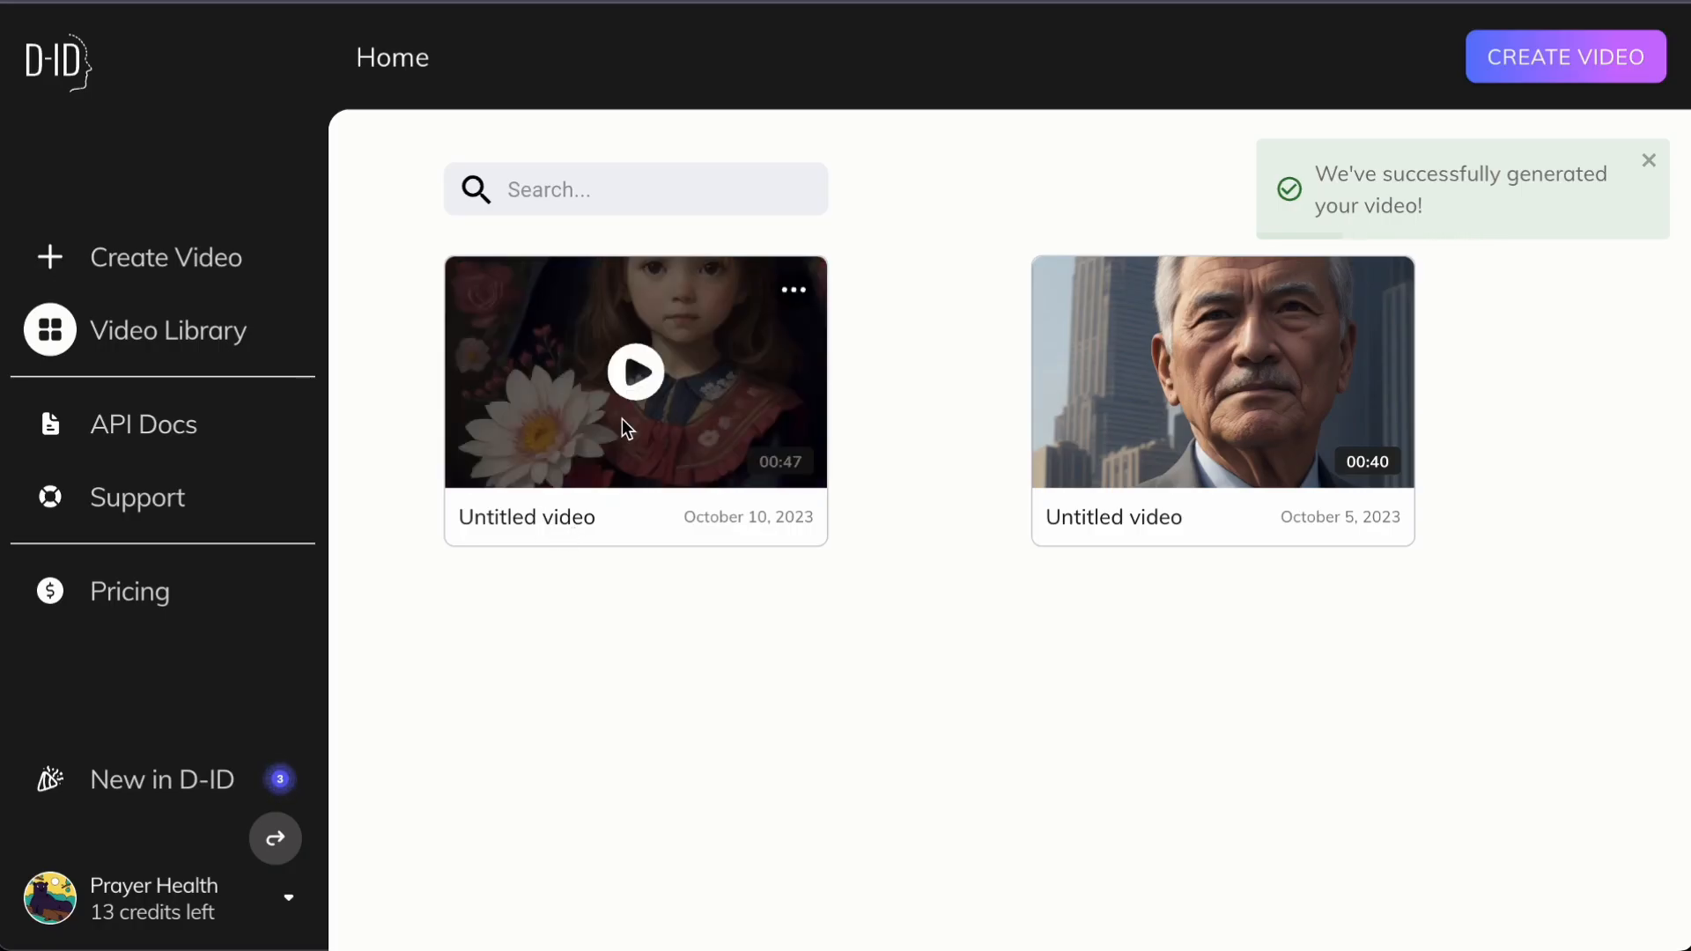
{"action": "left_click", "coordinate": [754, 353]}
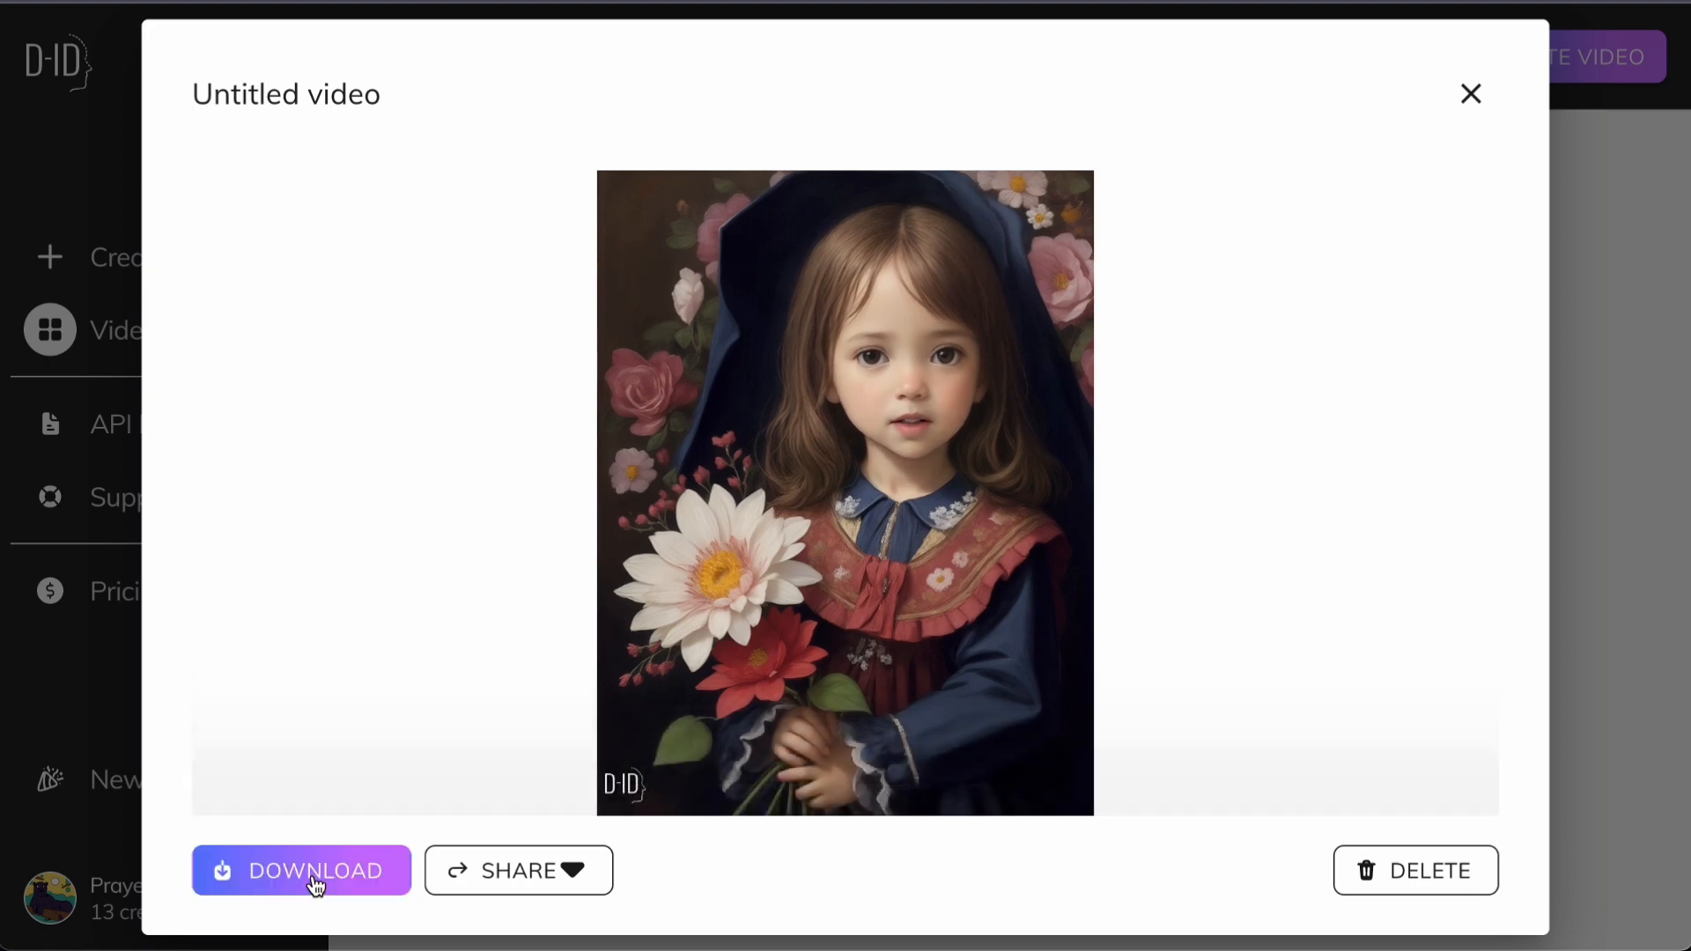
{"action": "left_click", "coordinate": [314, 876]}
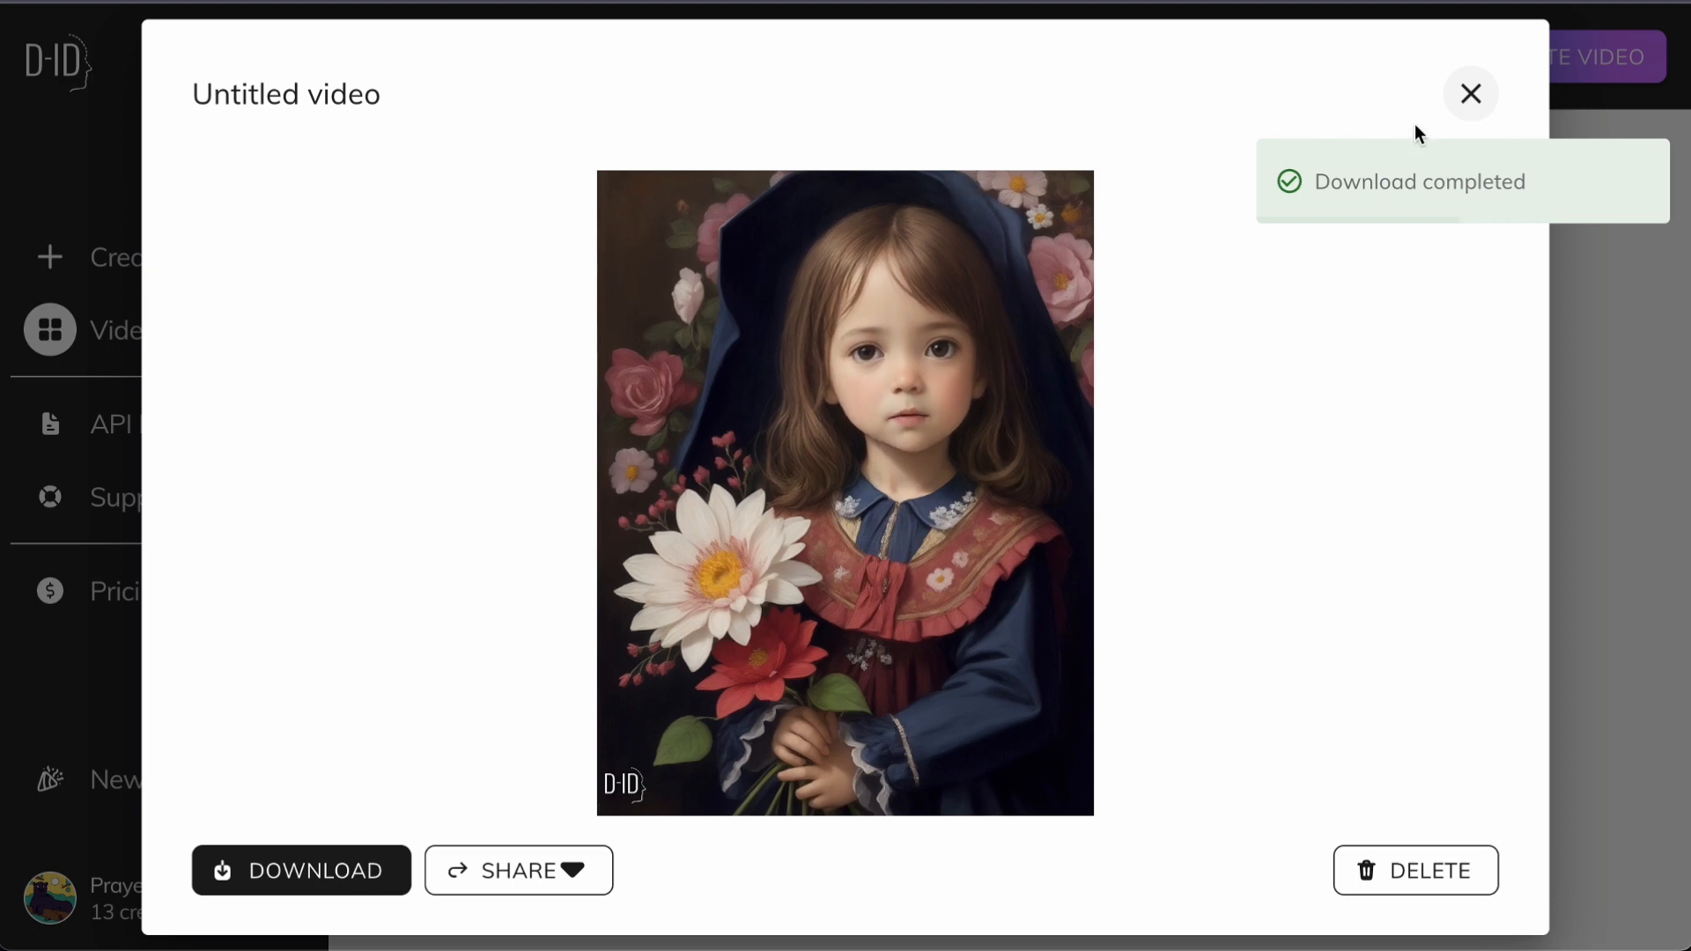
Switch to CapCut, import Untitled video (6).mp4 and place it at the start of the timeline
{"action": "left_click", "coordinate": [224, 756]}
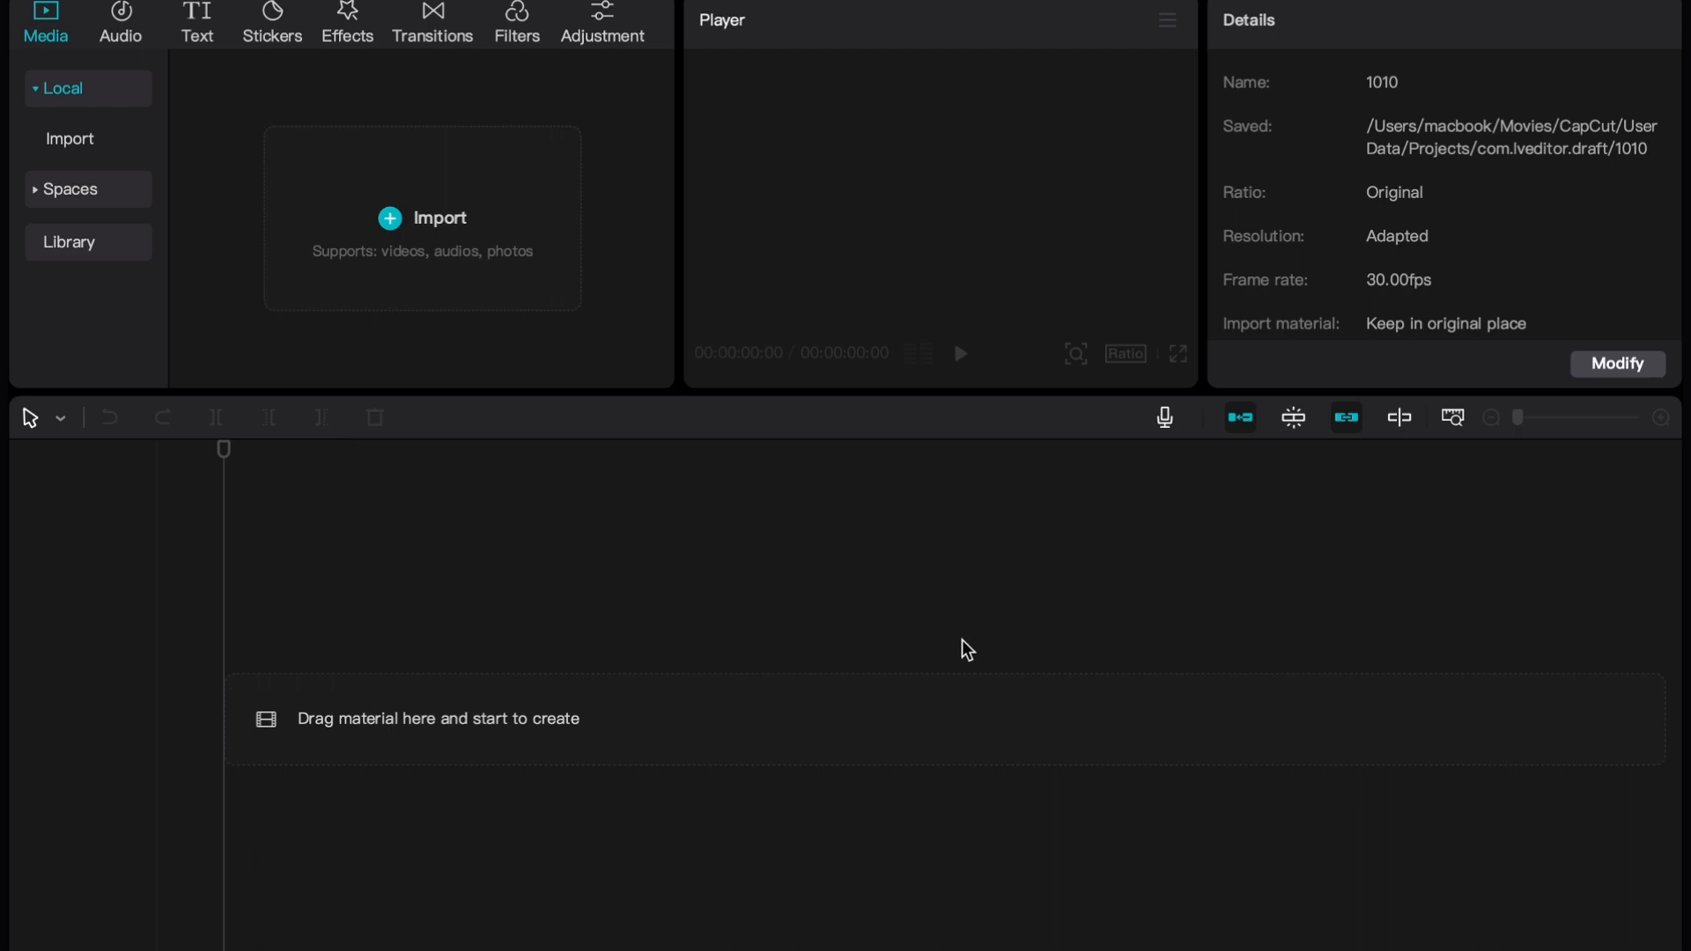
{"action": "left_click", "coordinate": [440, 270]}
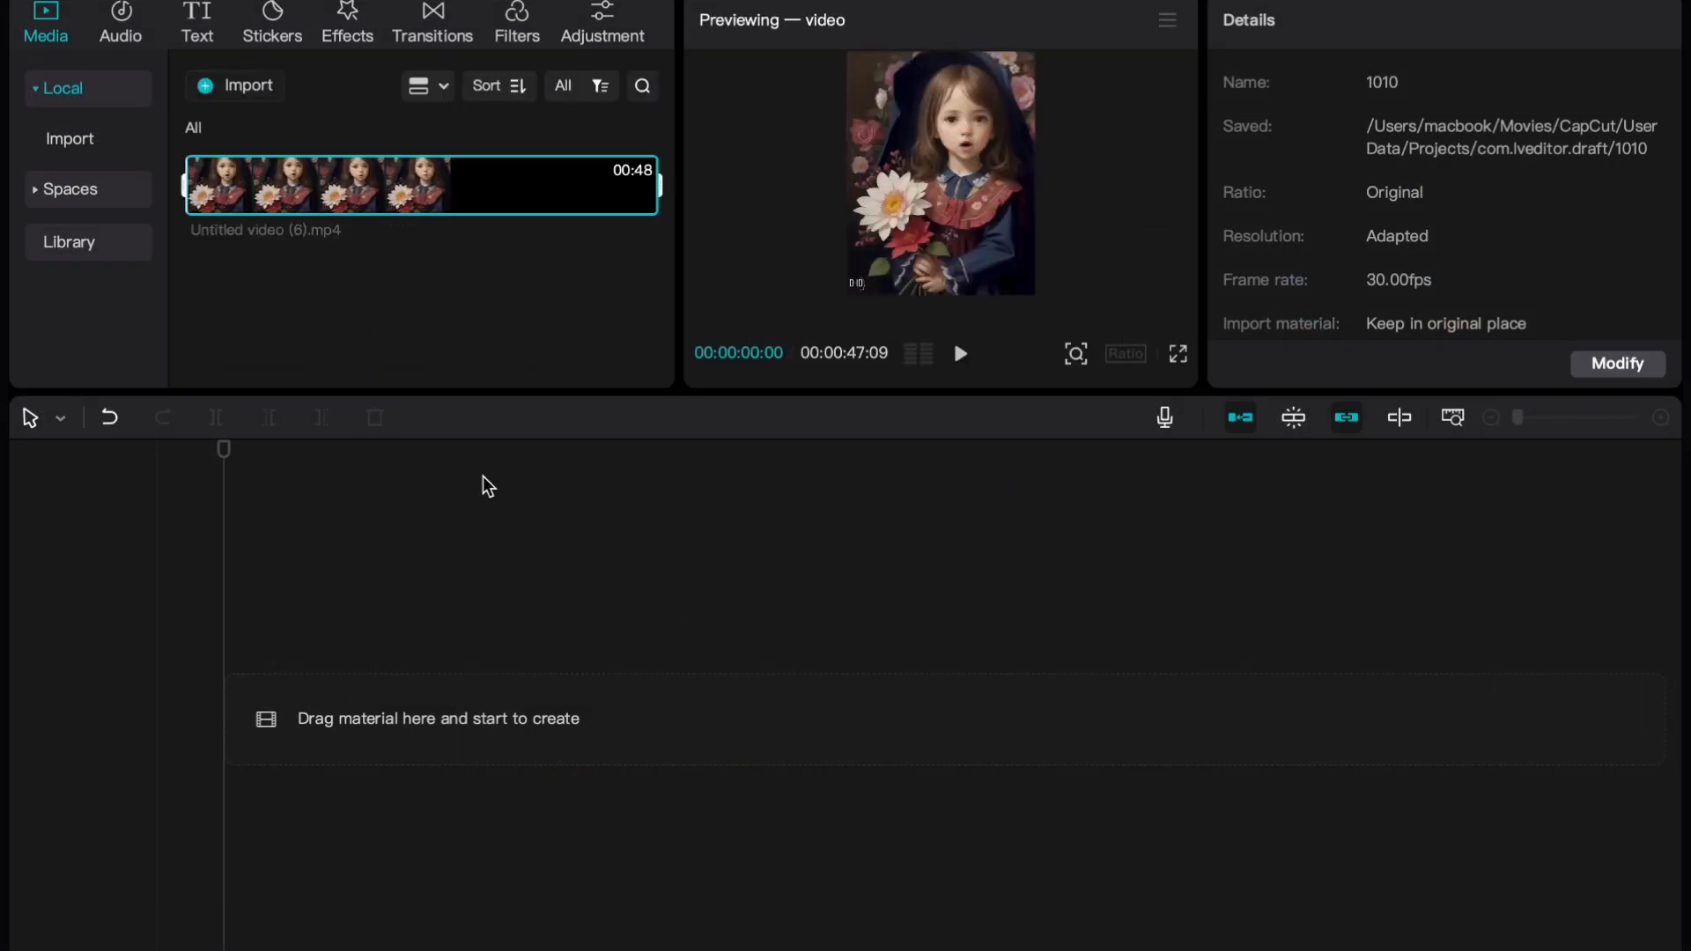
{"action": "left_click_drag", "start_coordinate": [564, 186], "coordinate": [457, 703]}
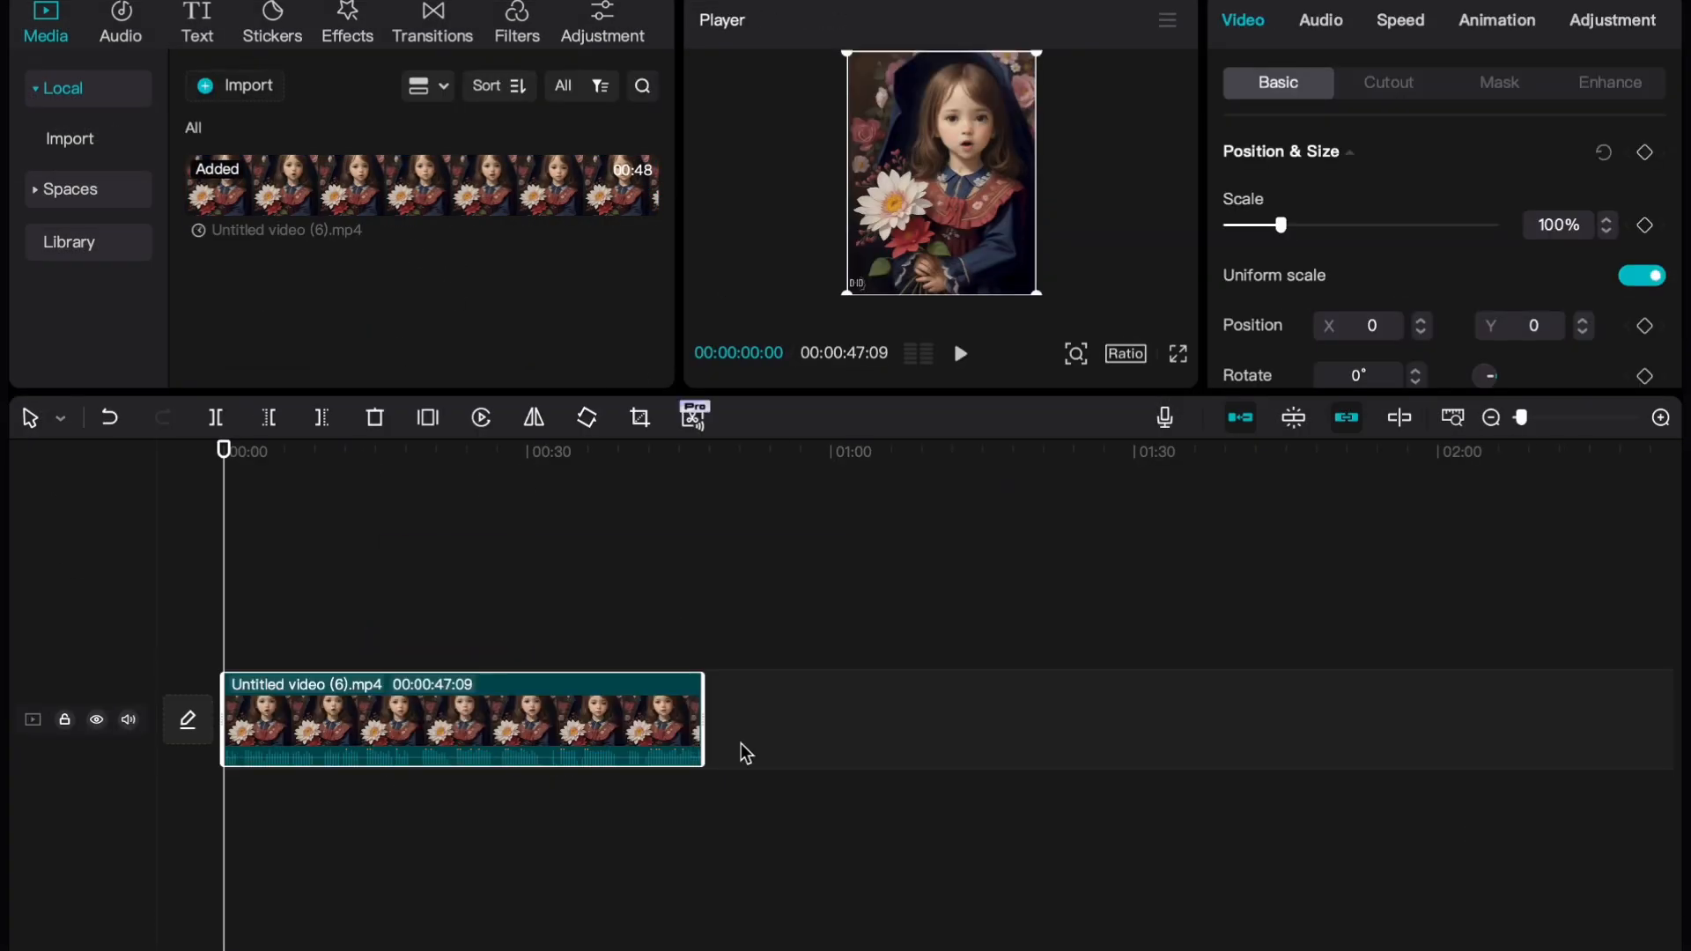
Examine the audio and voice changer options for the clip on the timeline
{"action": "left_click", "coordinate": [382, 775]}
{"action": "left_click", "coordinate": [416, 753]}
{"action": "left_click", "coordinate": [1328, 30]}
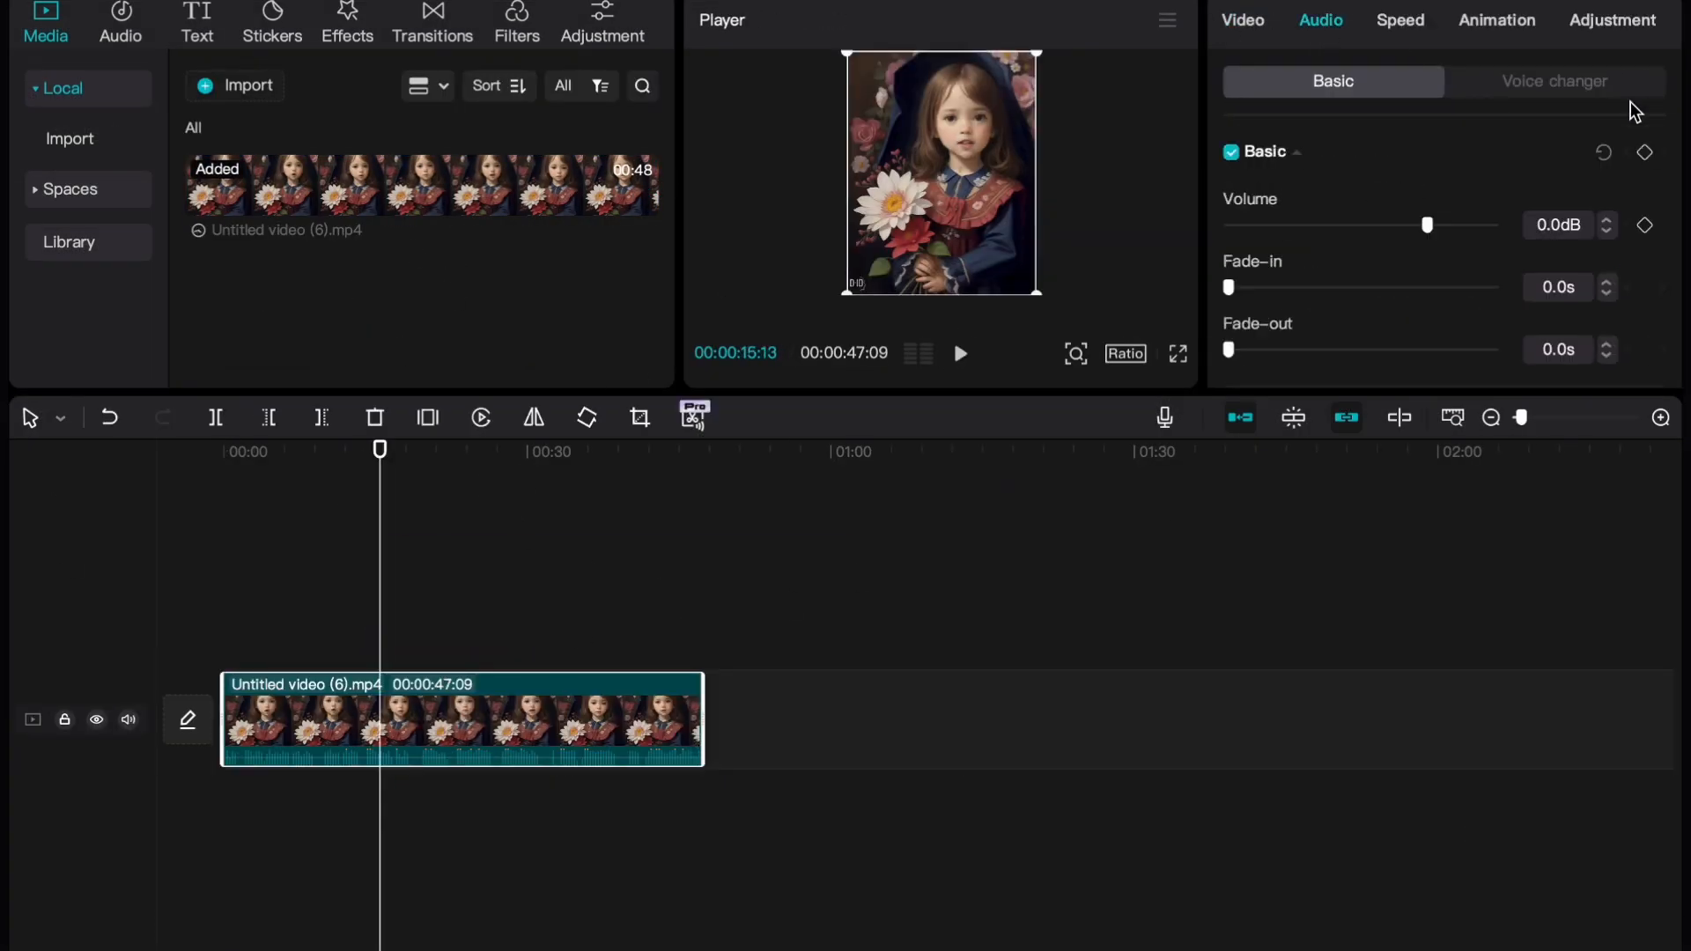
{"action": "left_click", "coordinate": [1546, 80]}
Create English auto captions for the clip and play the video to check them
{"action": "left_click", "coordinate": [248, 39]}
{"action": "left_click", "coordinate": [133, 438]}
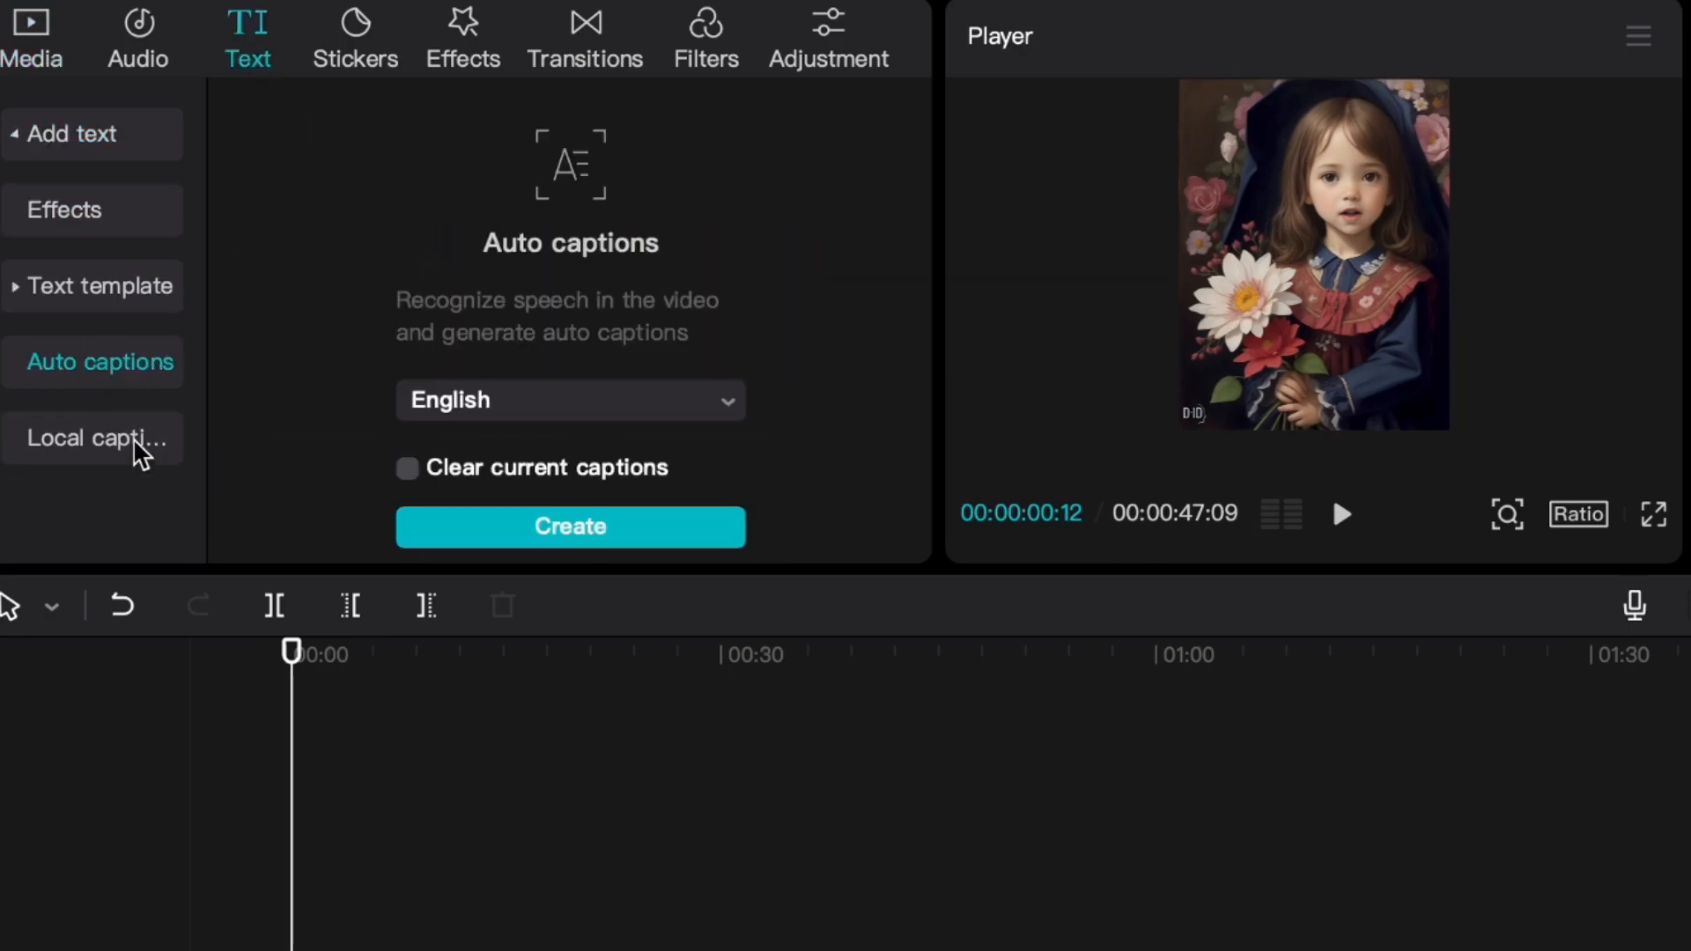
{"action": "left_click", "coordinate": [551, 527]}
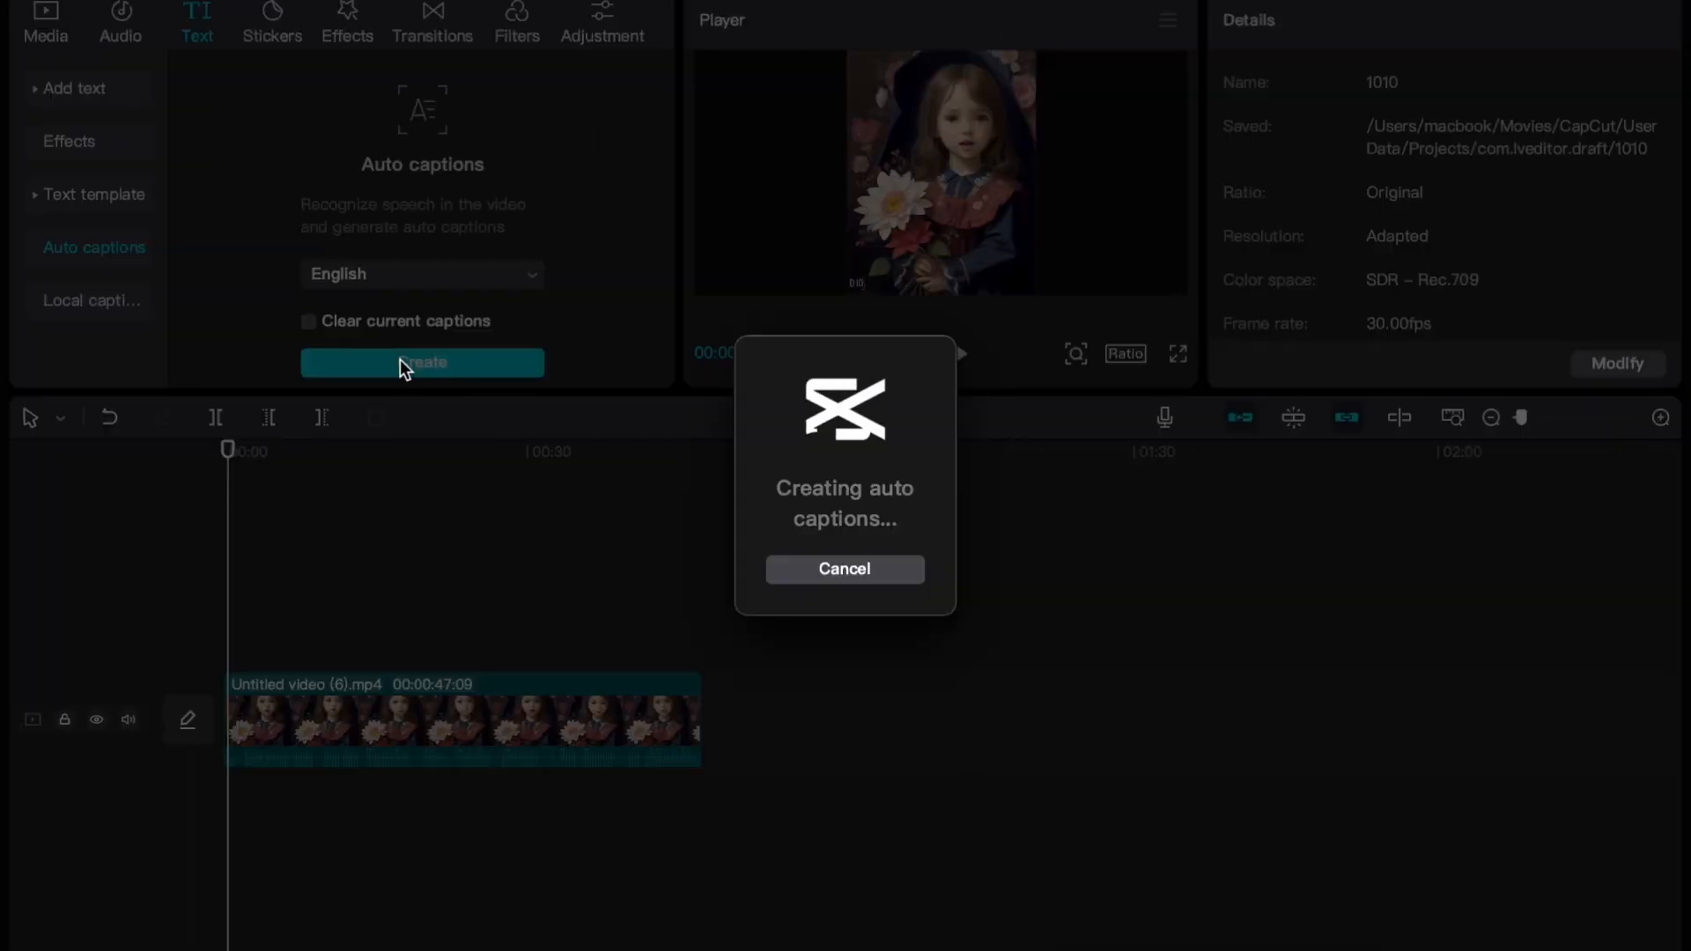
{"action": "key", "text": "space"}
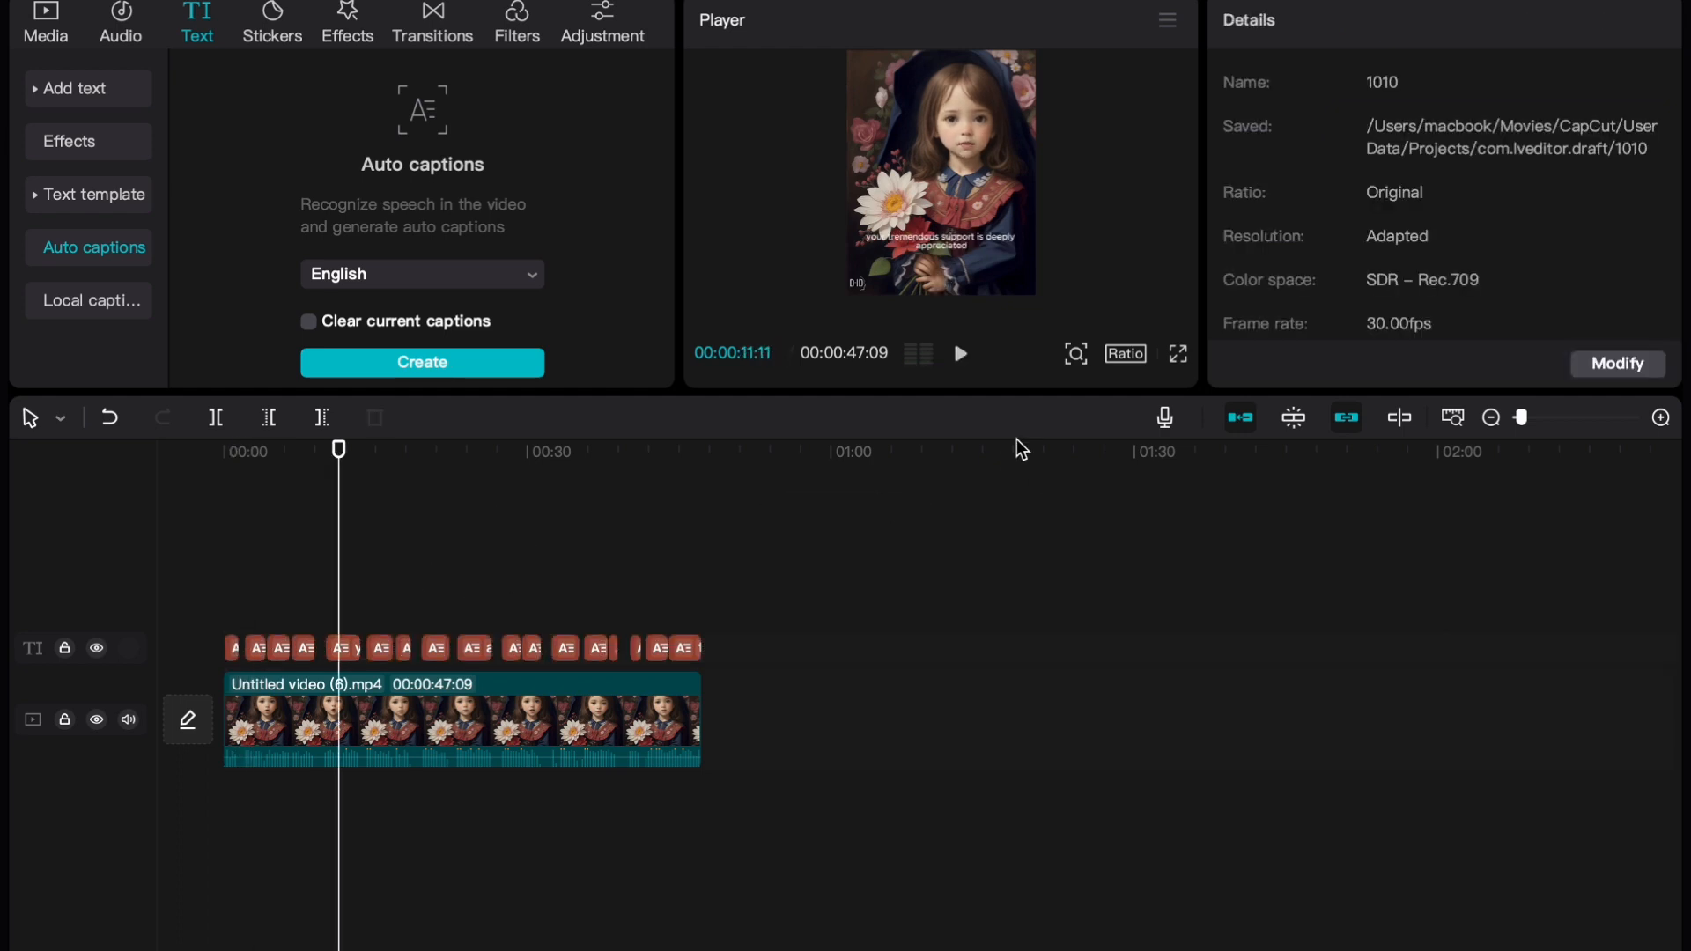
Apply the orange and yellow preset text style to all captions
{"action": "left_click", "coordinate": [951, 251]}
{"action": "scroll", "coordinate": [1372, 367], "scroll_direction": "down", "scroll_amount": 5}
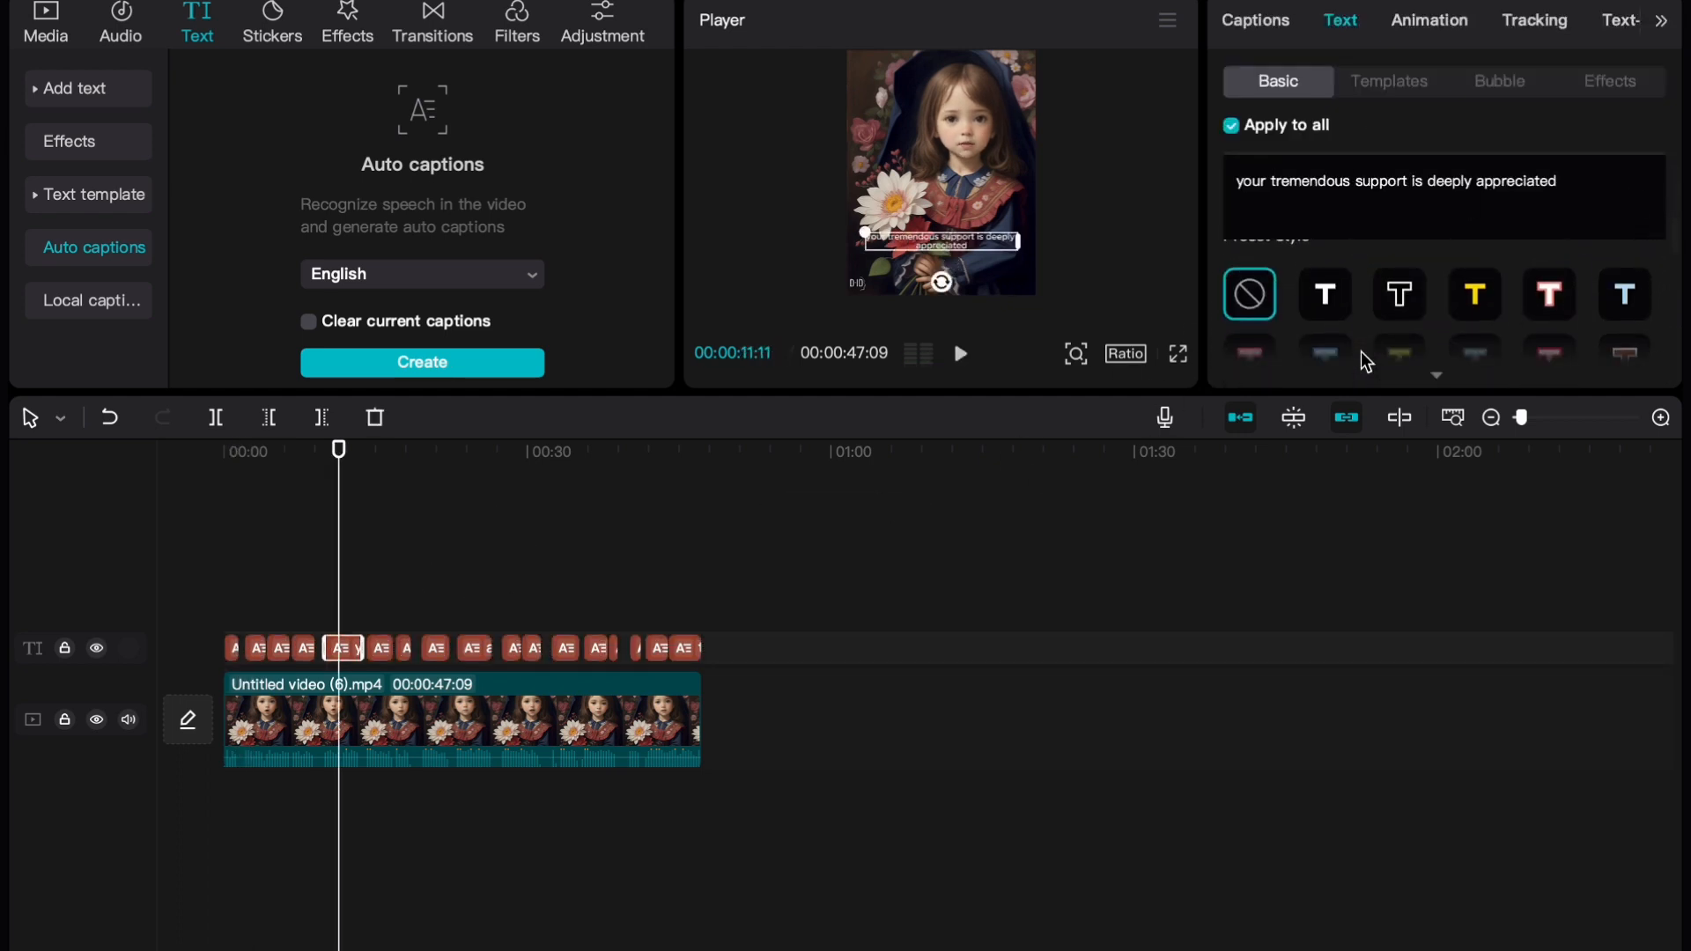
{"action": "left_click", "coordinate": [1430, 381]}
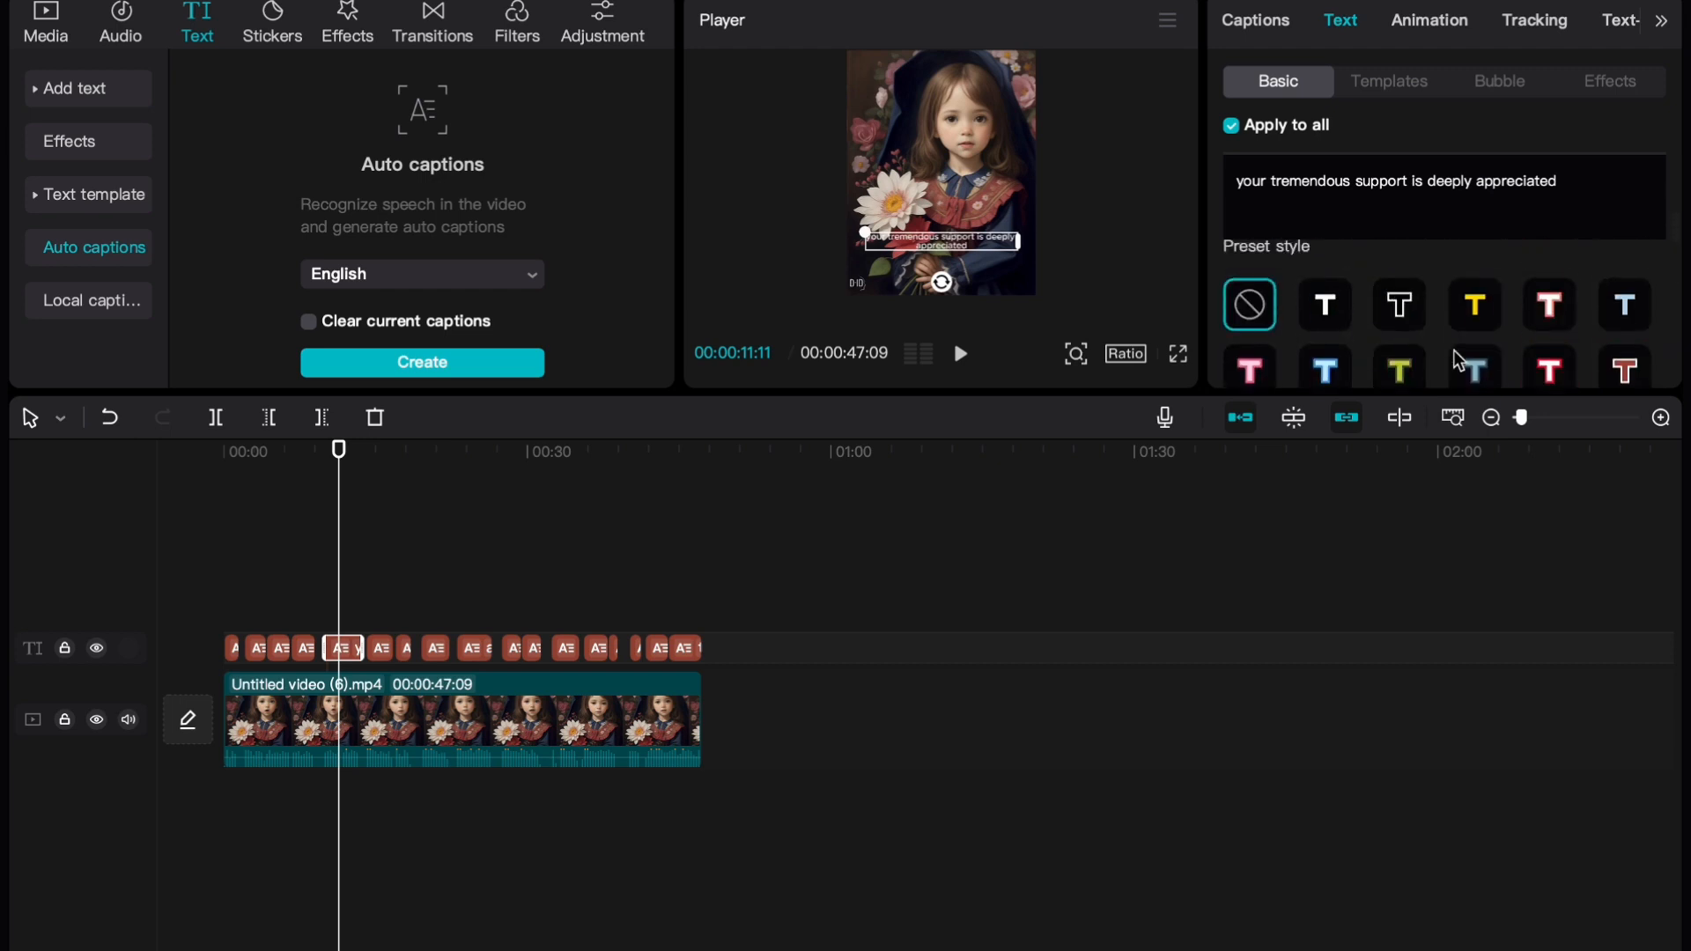
{"action": "scroll", "coordinate": [1453, 361], "scroll_direction": "down", "scroll_amount": 3}
{"action": "left_click", "coordinate": [1547, 343]}
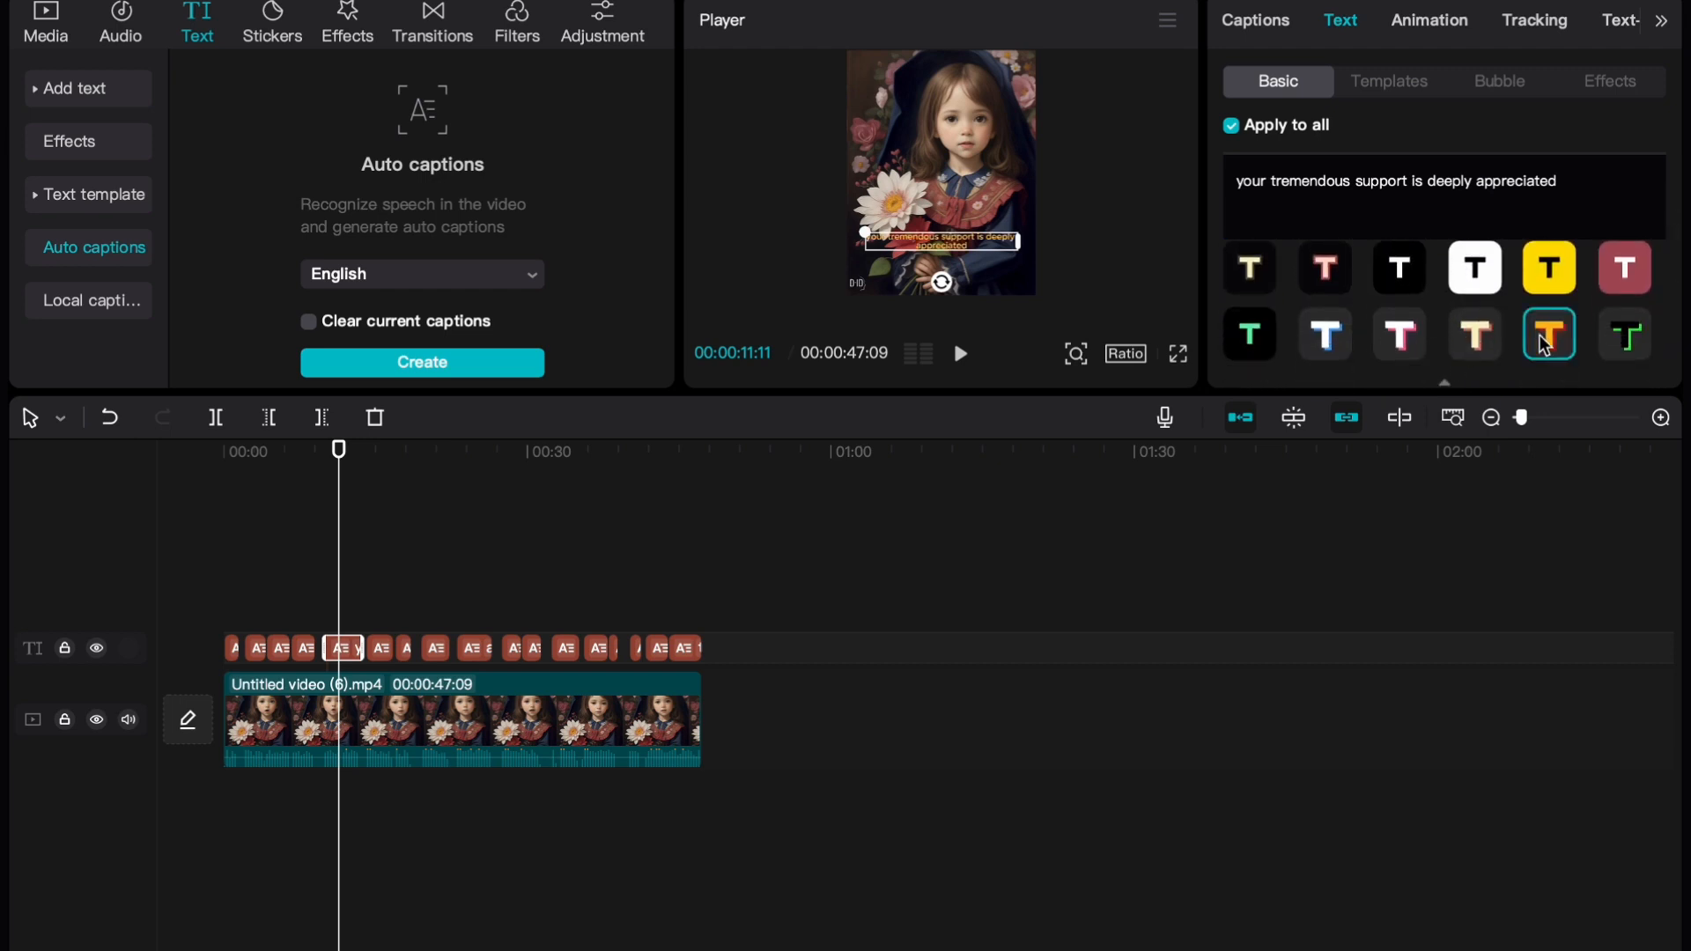
Widen the caption's text box slightly in the player preview
{"action": "scroll", "coordinate": [1362, 324], "scroll_direction": "up", "scroll_amount": 3}
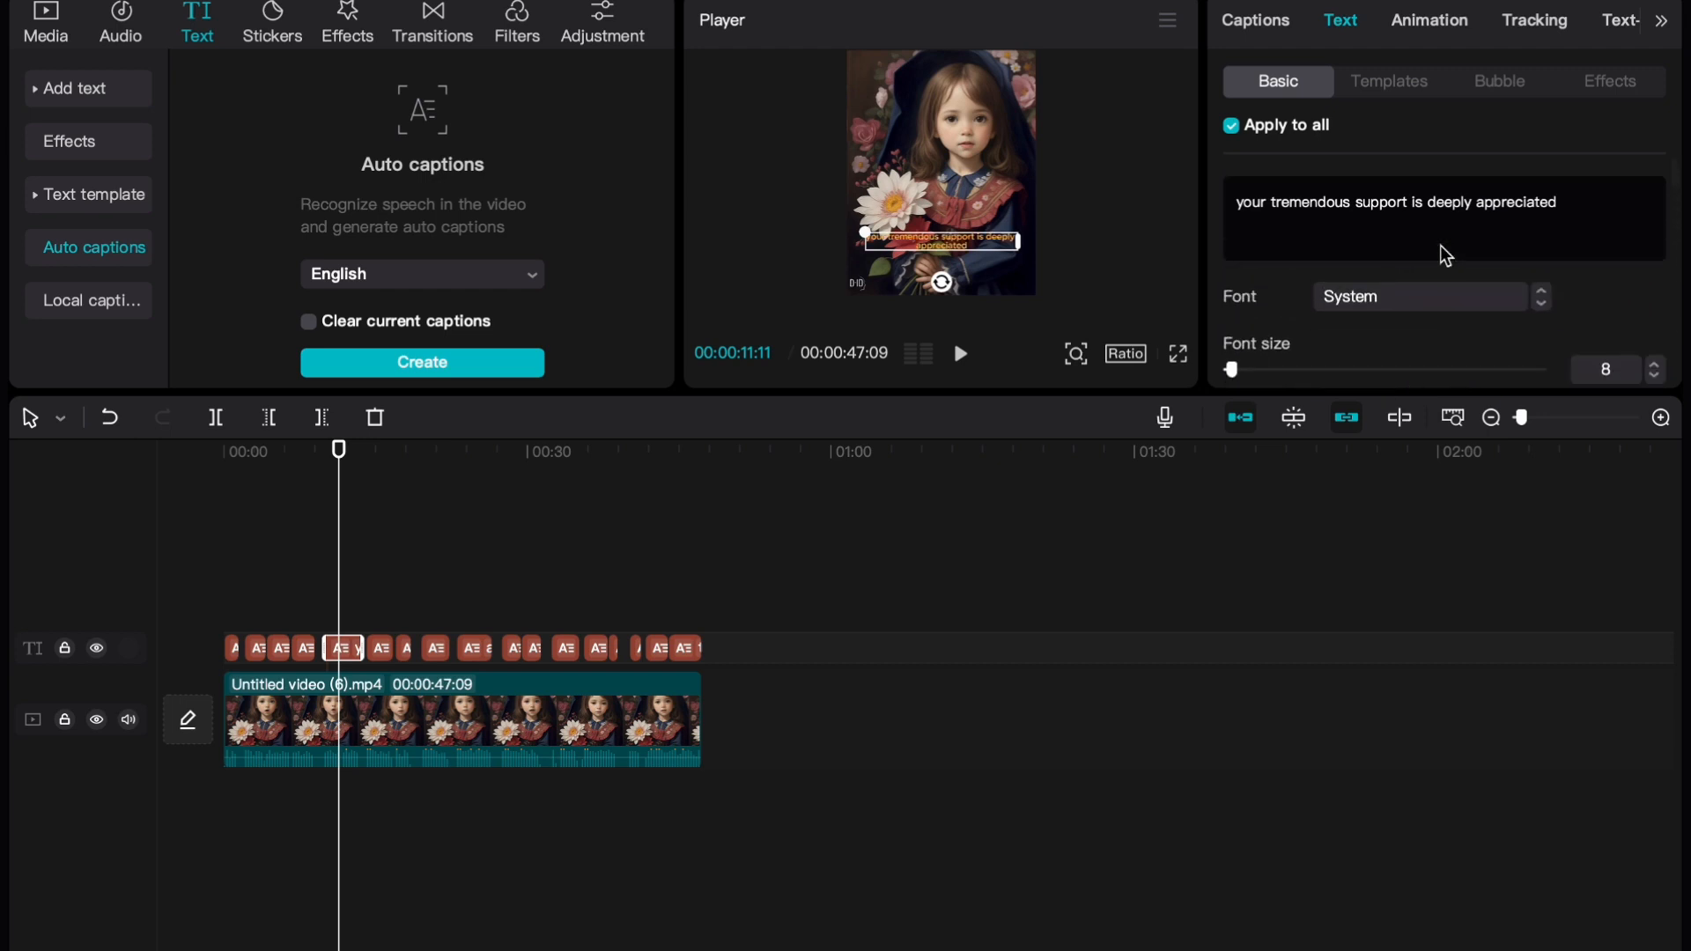
{"action": "left_click_drag", "start_coordinate": [1019, 251], "coordinate": [1030, 260]}
{"action": "scroll", "coordinate": [1438, 294], "scroll_direction": "down", "scroll_amount": 3}
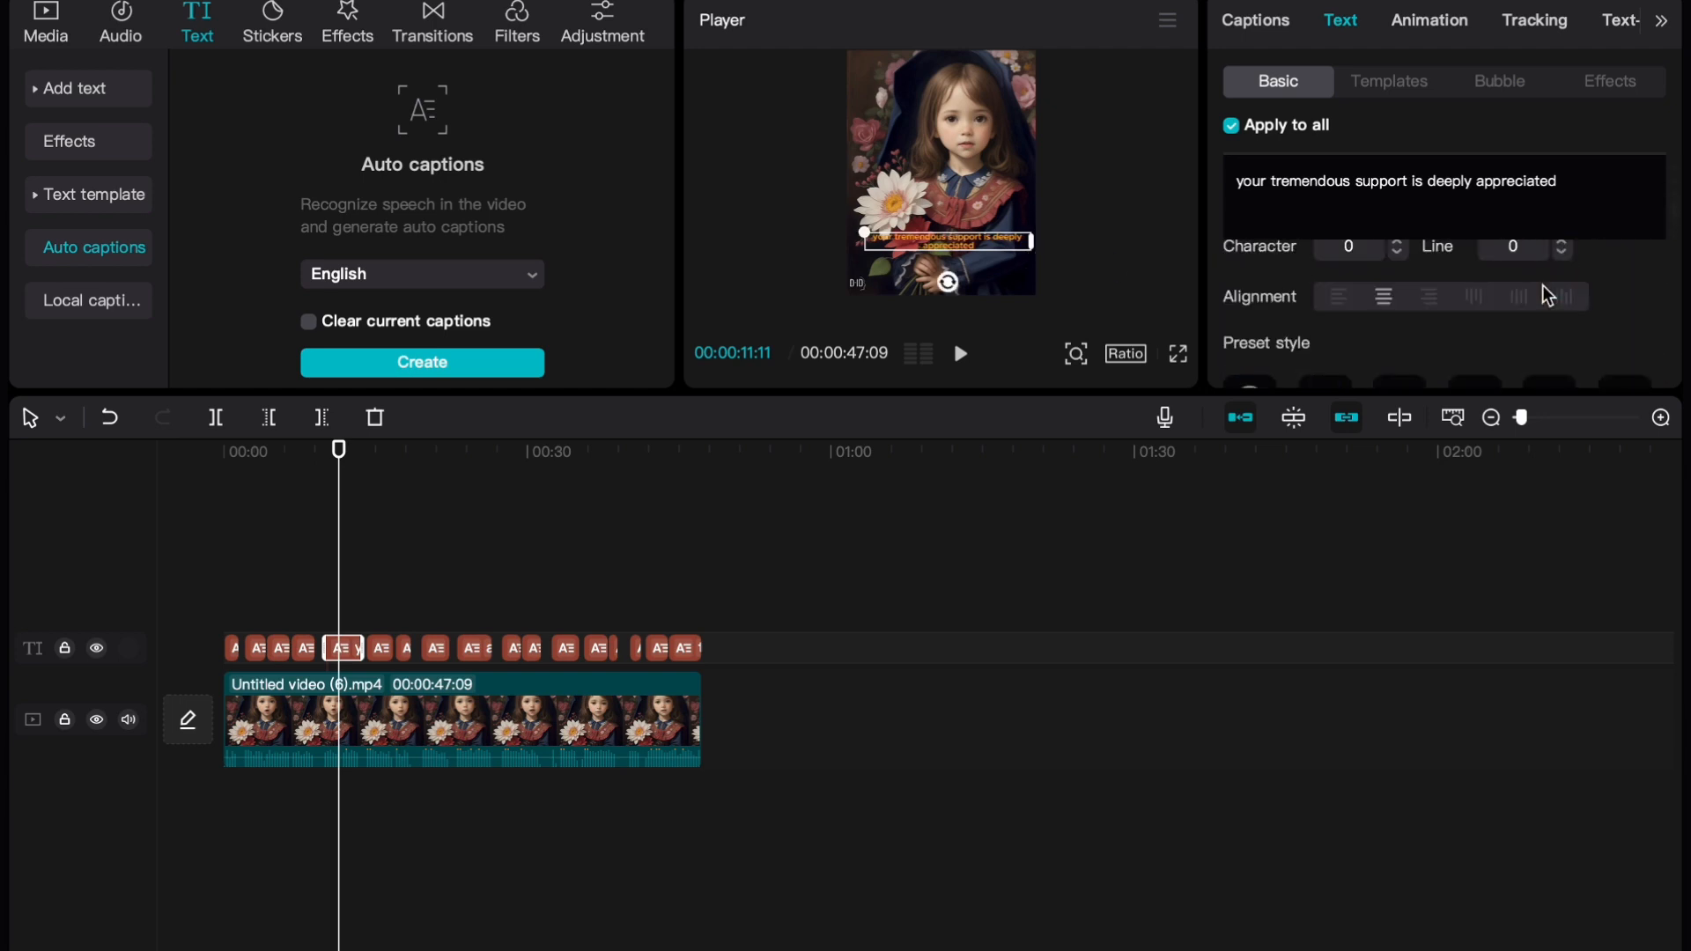
Set the captions' font size to 12 and change the System font to a bolder one
{"action": "scroll", "coordinate": [1321, 335], "scroll_direction": "up", "scroll_amount": 3}
{"action": "left_click_drag", "start_coordinate": [1231, 369], "coordinate": [1239, 378]}
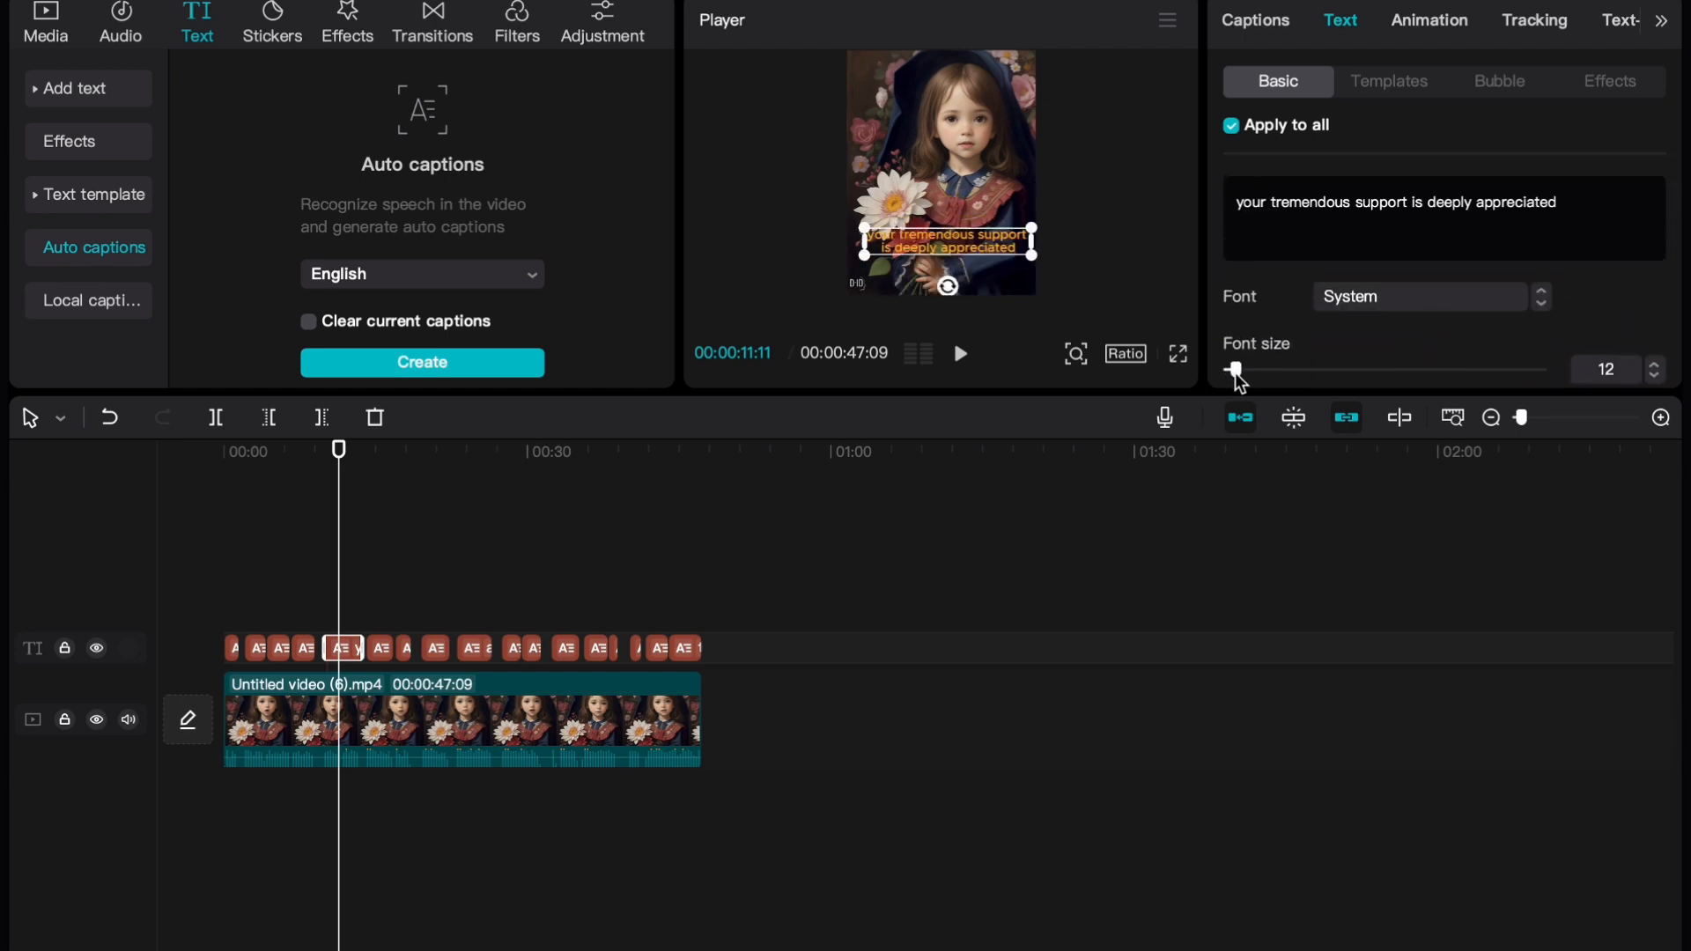
{"action": "left_click", "coordinate": [1494, 292]}
{"action": "left_click", "coordinate": [1430, 182]}
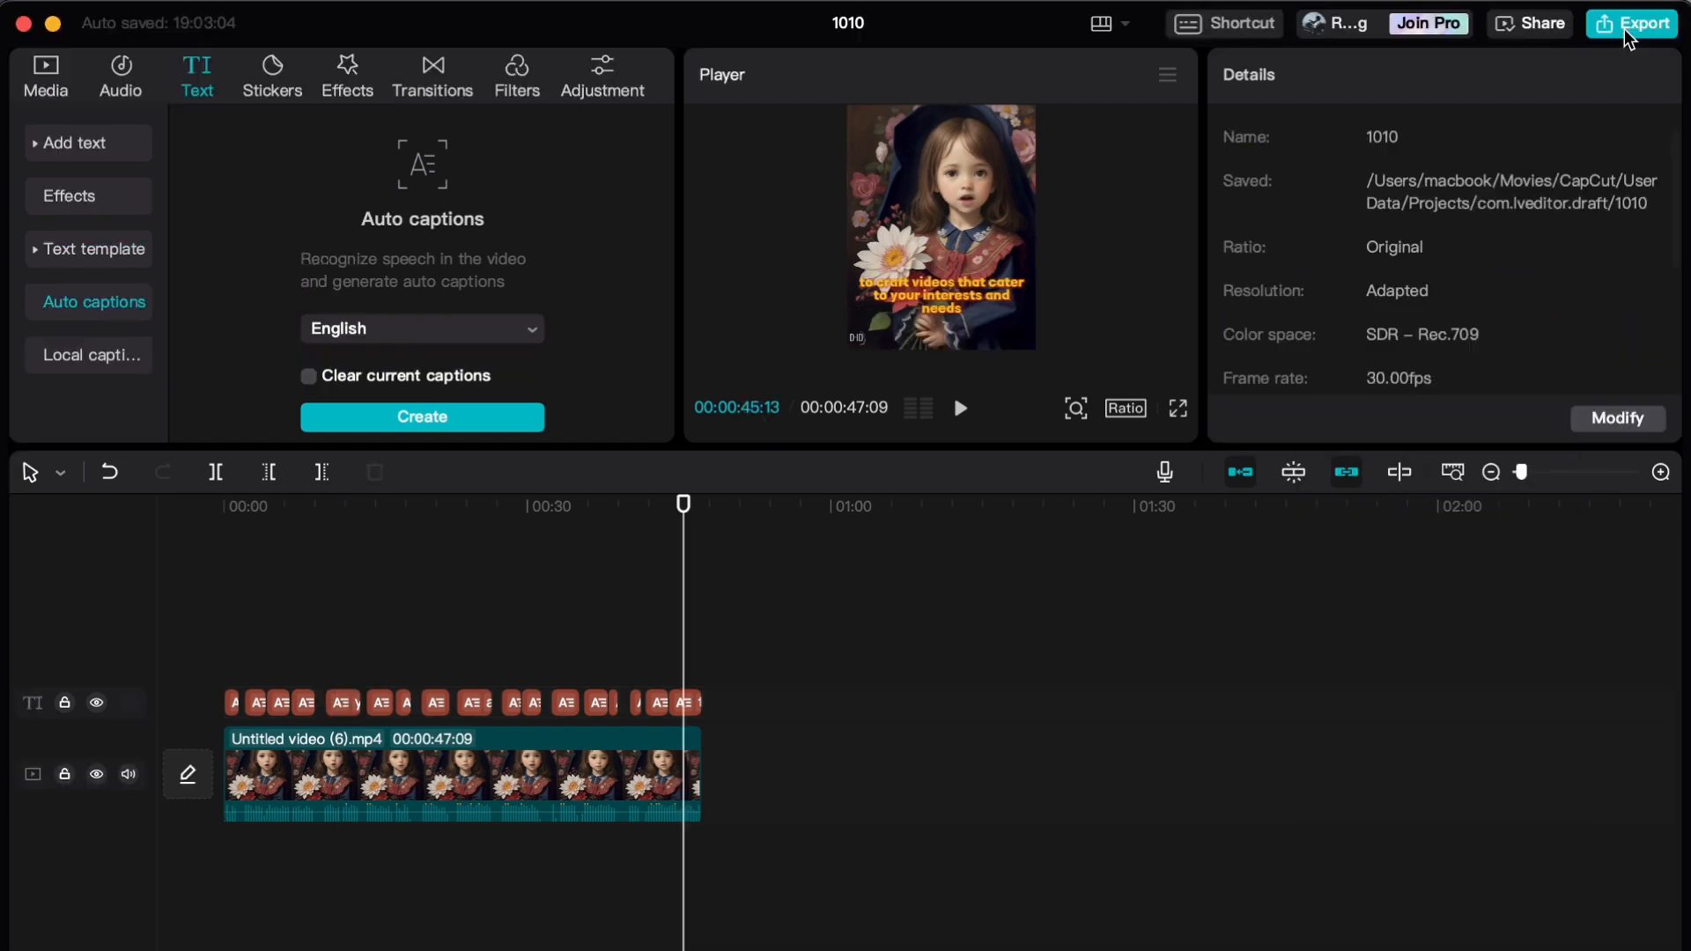
Export the video as "girl final" to the Downloads folder in 1080P mp4 at 30fps
{"action": "left_click", "coordinate": [1631, 24]}
{"action": "type", "text": "girl final"}
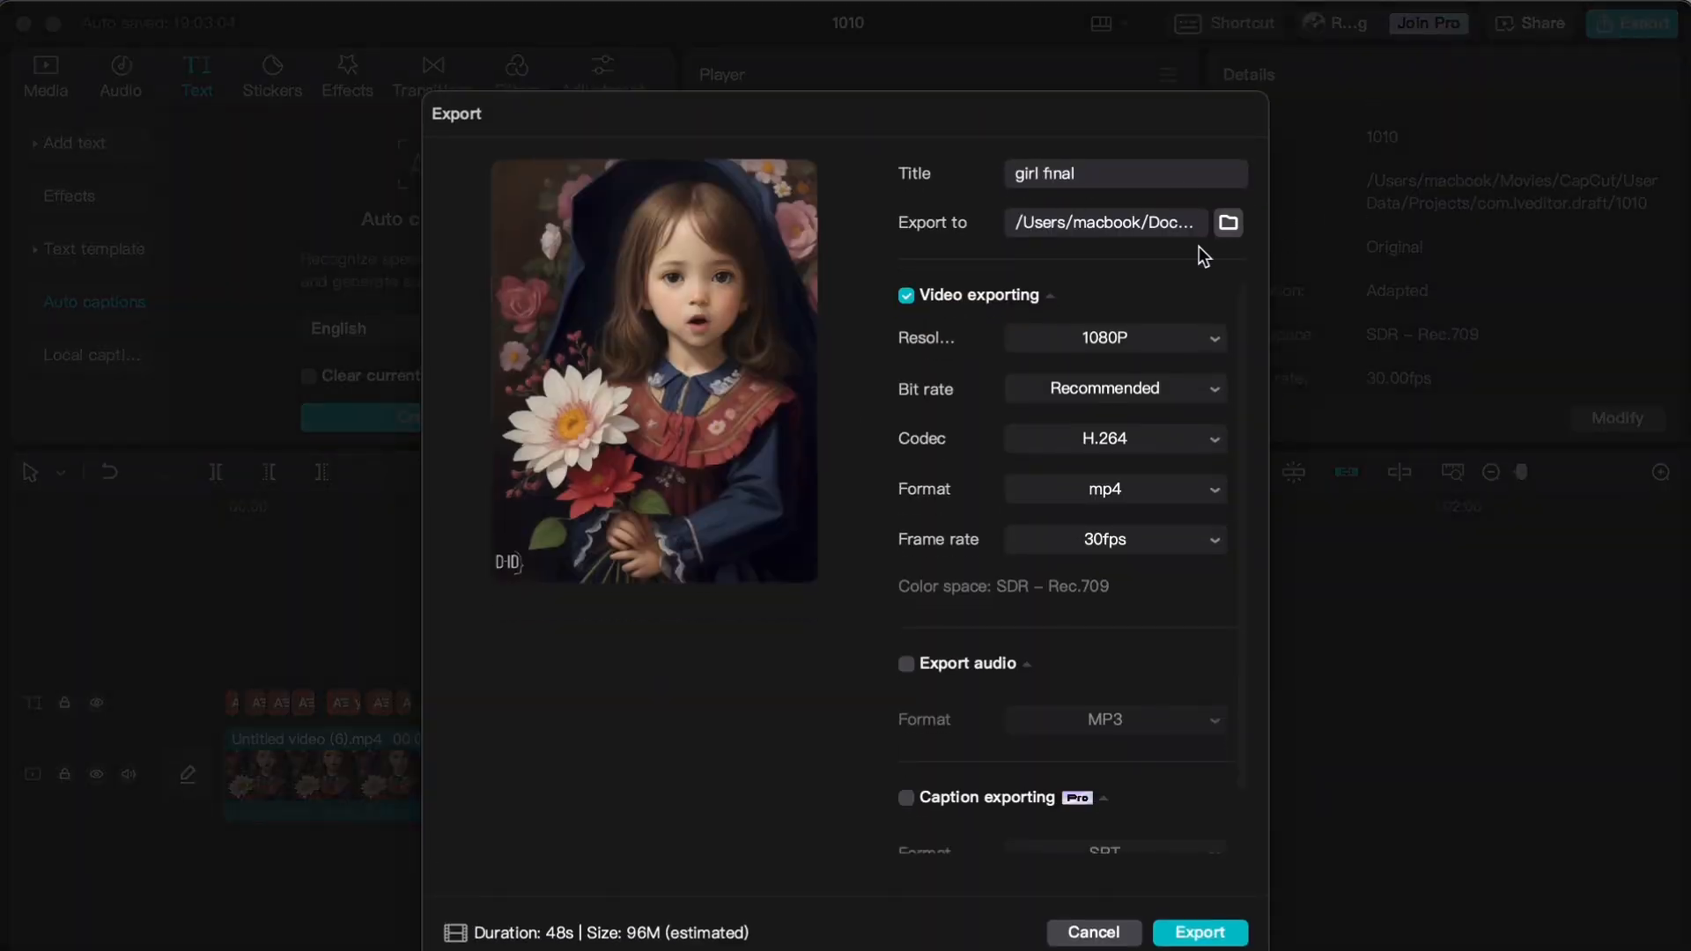
{"action": "left_click", "coordinate": [1228, 222]}
{"action": "left_click", "coordinate": [1603, 922]}
{"action": "left_click", "coordinate": [1198, 931]}
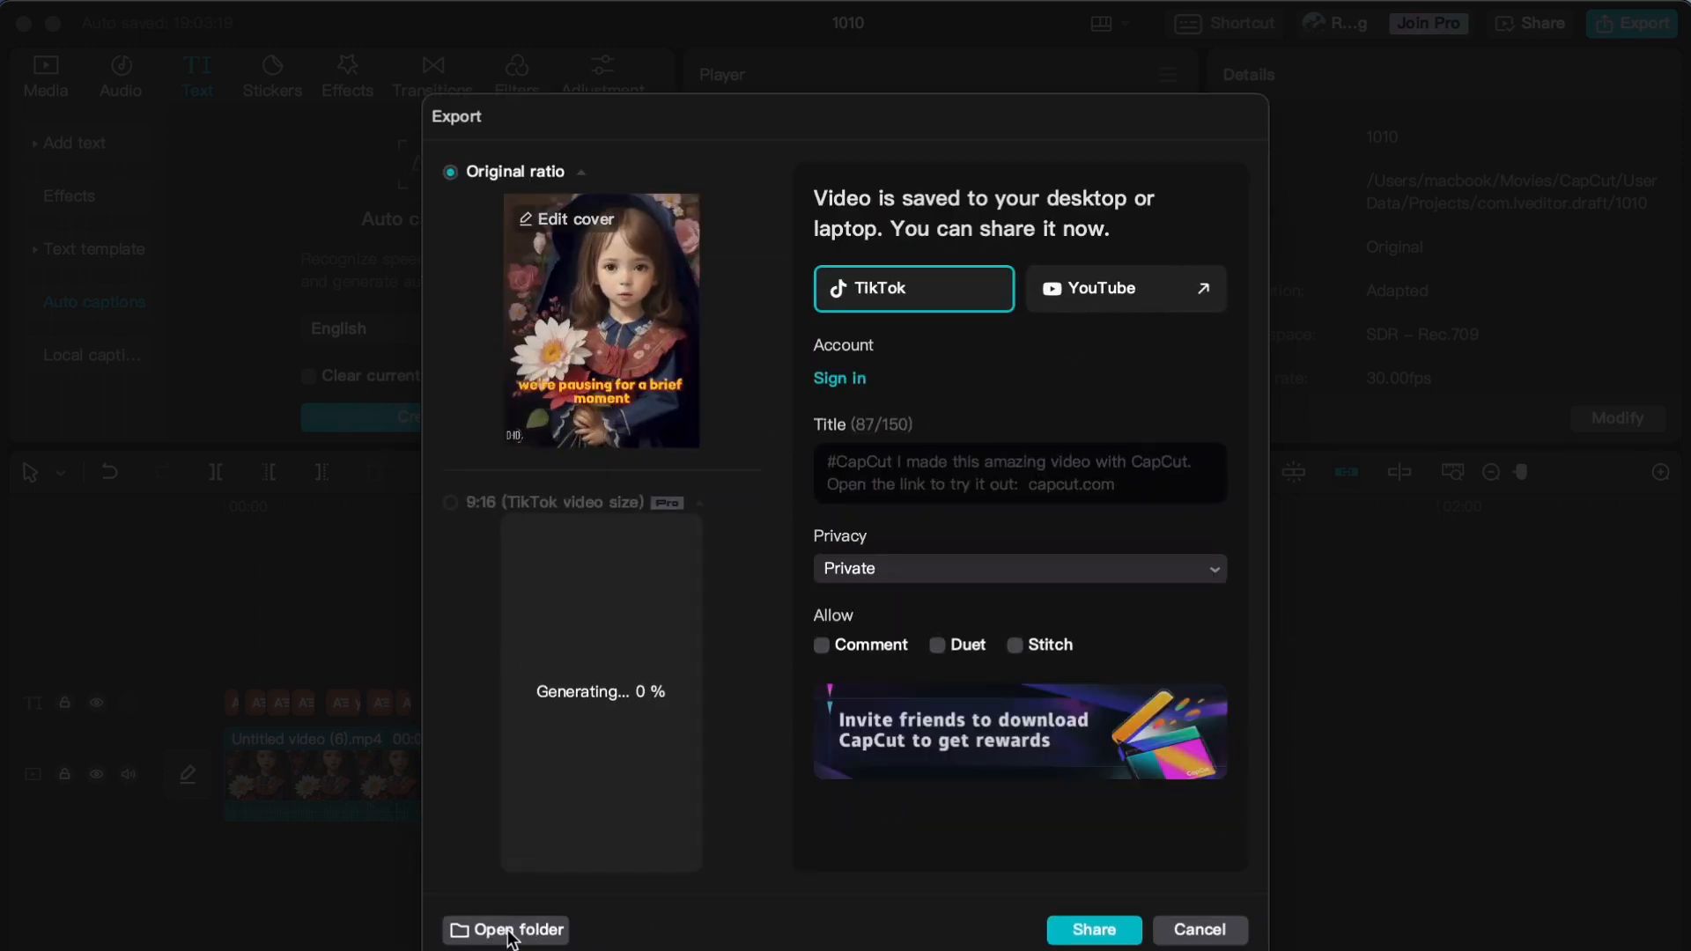
View the exported file in its folder and close the export window without sharing the video
{"action": "left_click", "coordinate": [510, 930]}
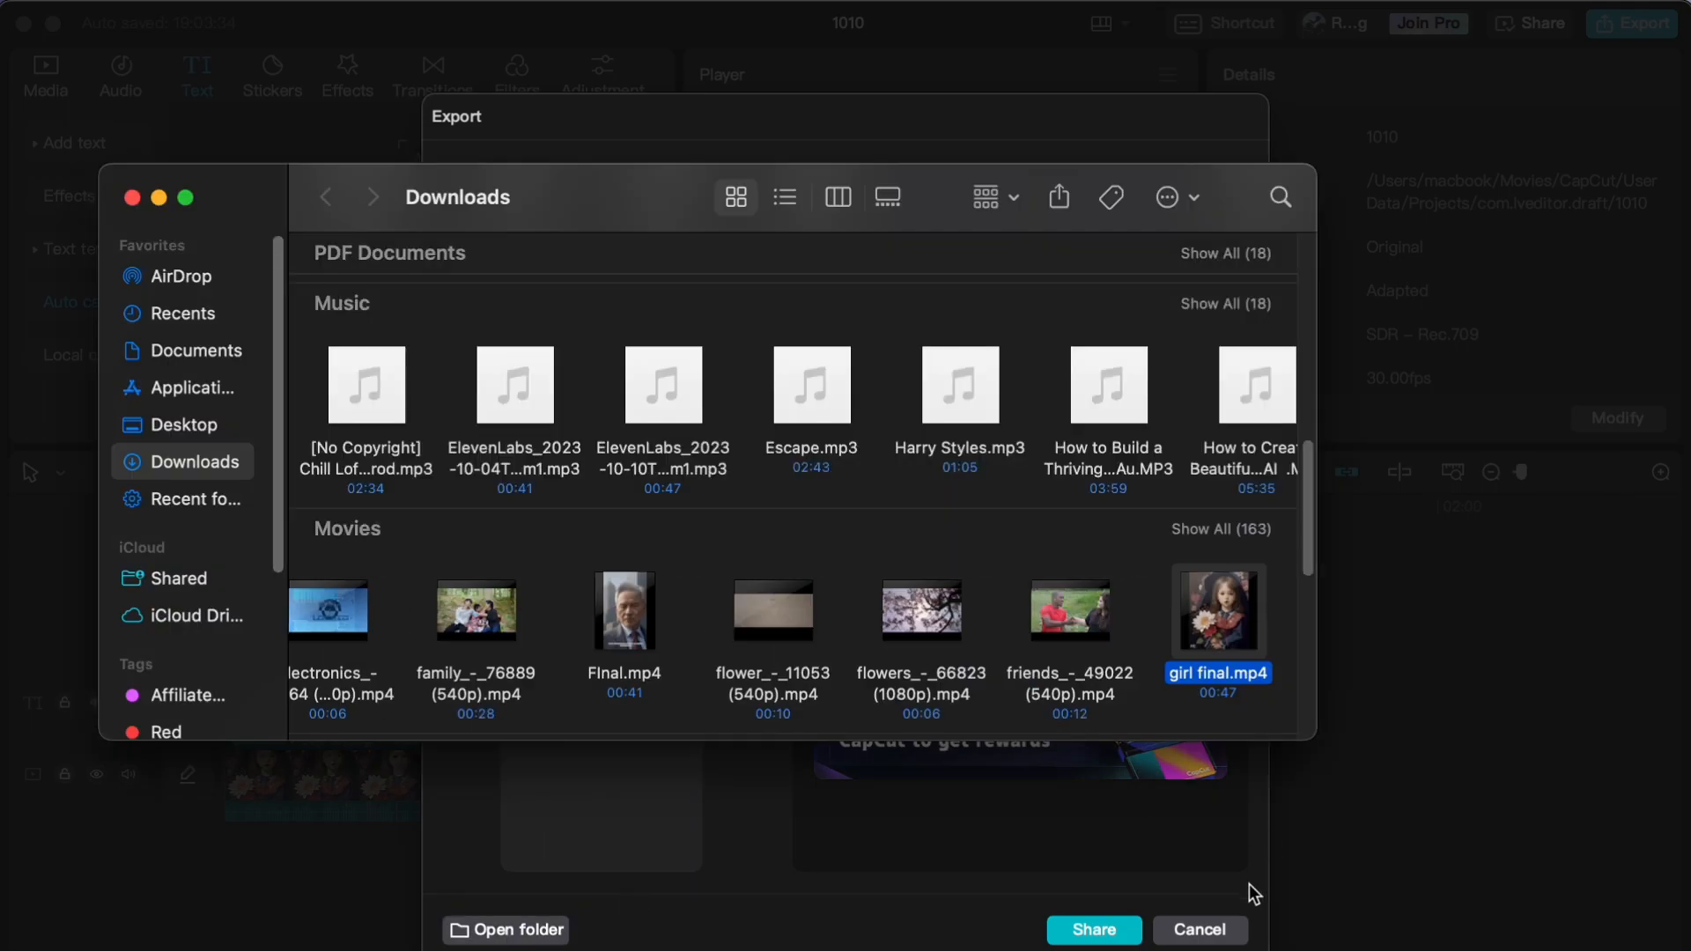
{"action": "left_click", "coordinate": [1200, 930]}
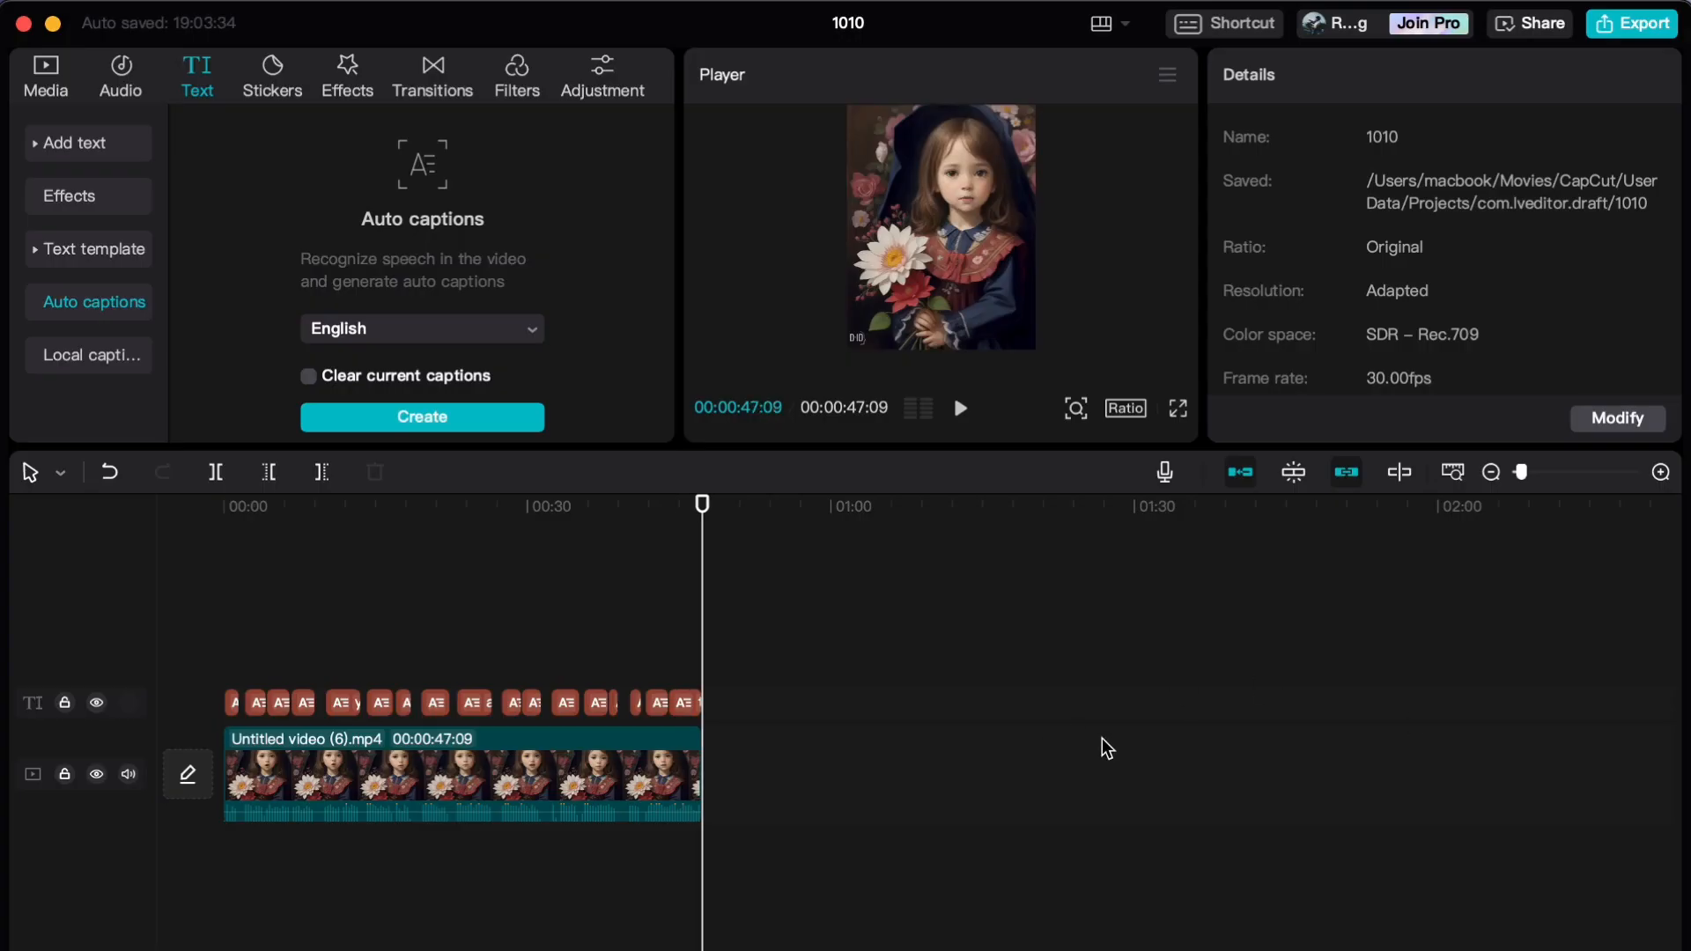